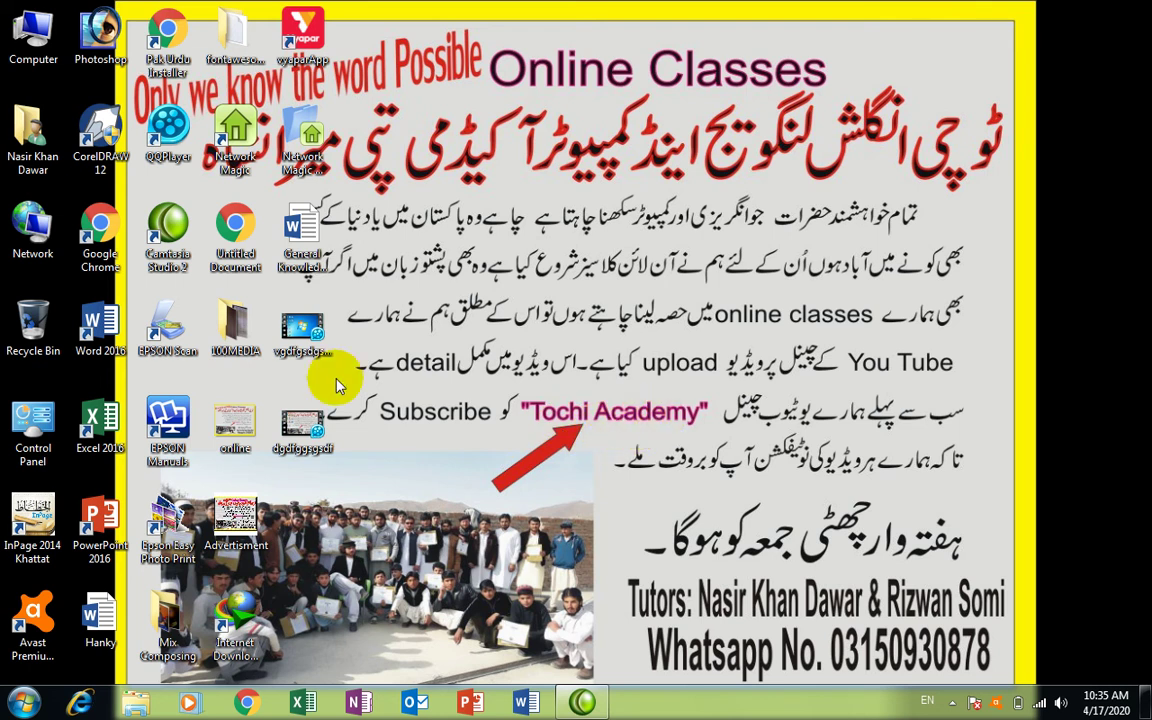
# Refresh the Windows 7 desktop several times from its right-click menu
pyautogui.click(88, 340)
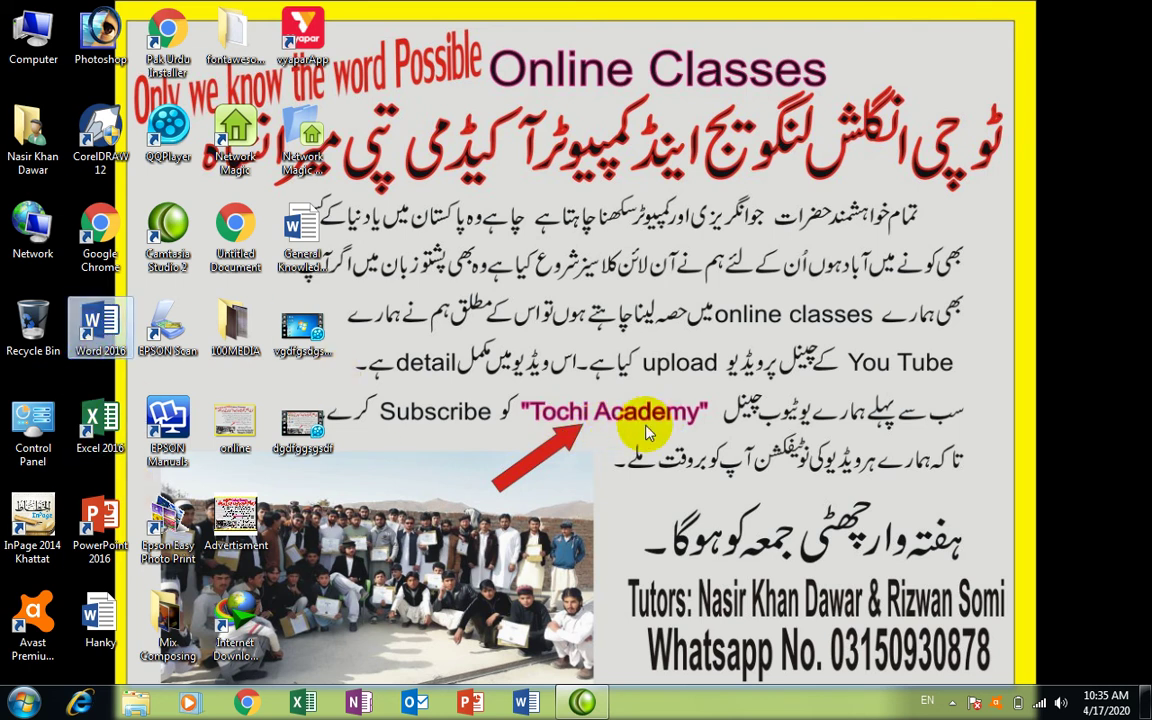
pyautogui.rightClick(597, 253)
pyautogui.click(648, 300)
pyautogui.rightClick(568, 251)
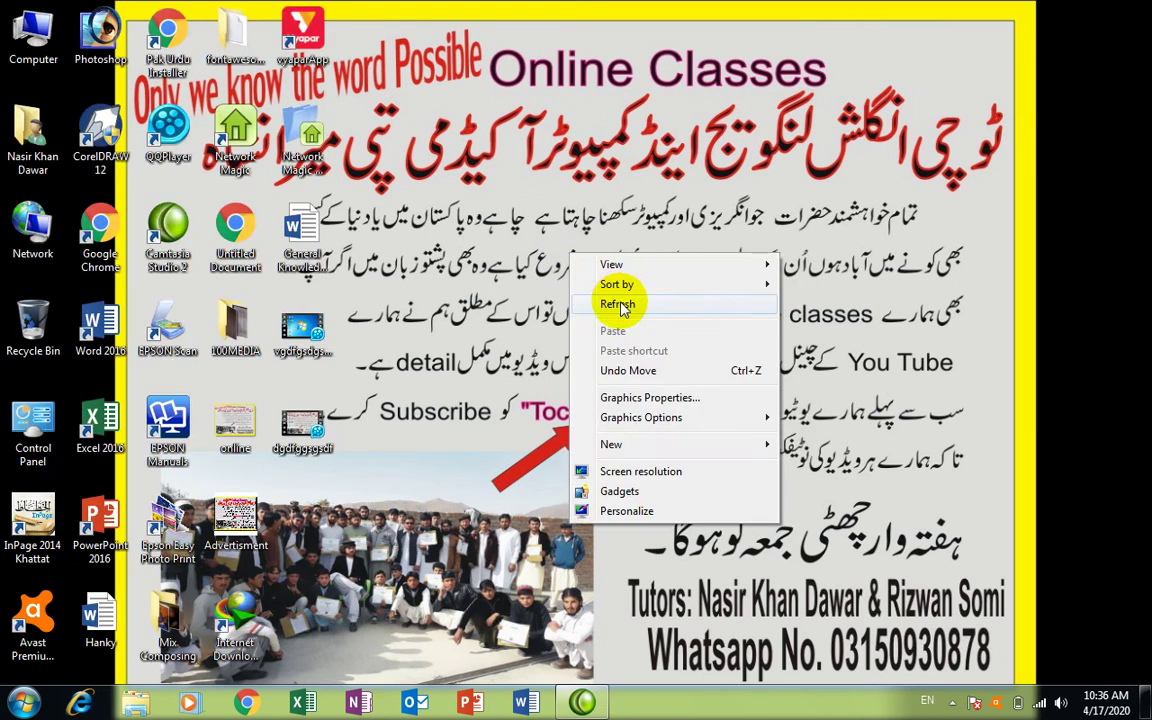
pyautogui.click(618, 300)
pyautogui.rightClick(562, 251)
pyautogui.click(612, 300)
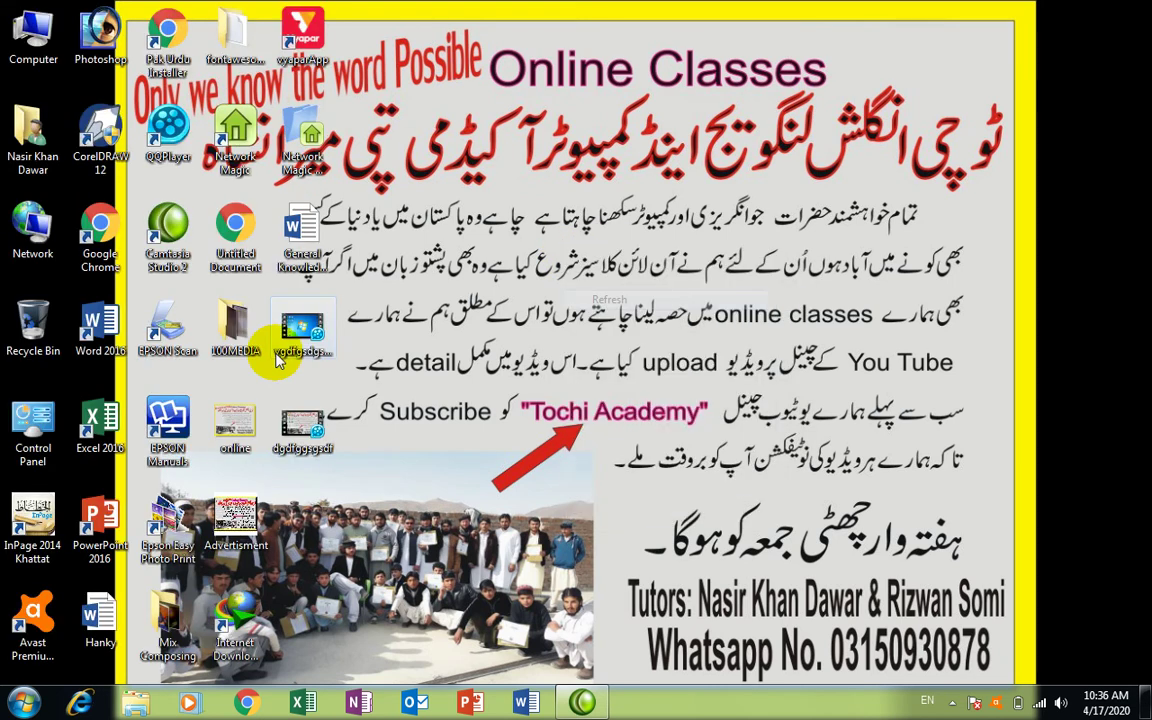
pyautogui.rightClick(568, 199)
pyautogui.click(612, 248)
pyautogui.rightClick(550, 207)
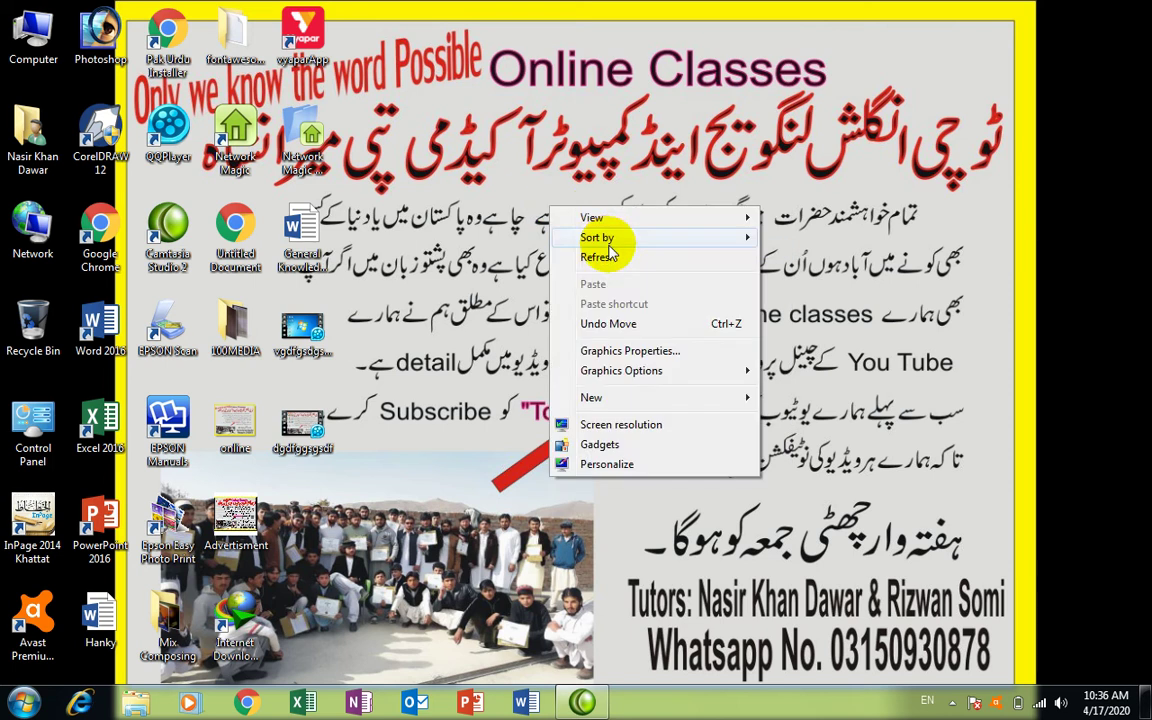
pyautogui.click(602, 257)
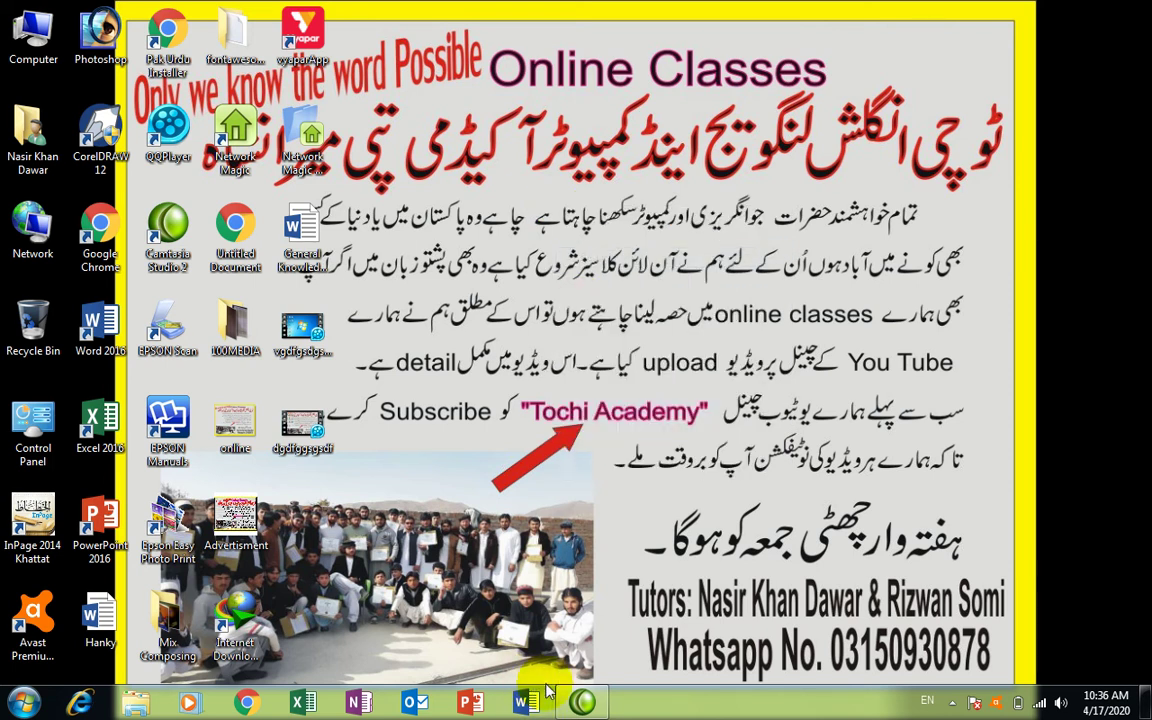
# Launch Word 2016 from its desktop shortcut, refreshing the desktop while it starts
pyautogui.doubleClick(100, 322)
pyautogui.rightClick(97, 322)
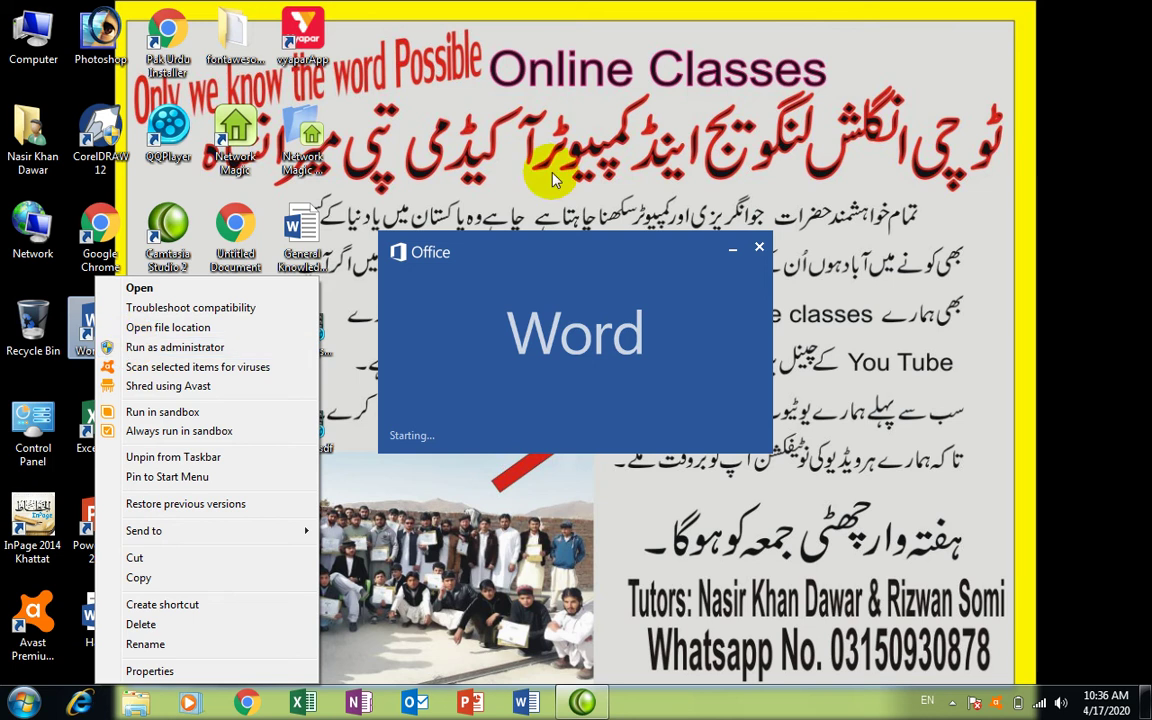
pyautogui.click(492, 152)
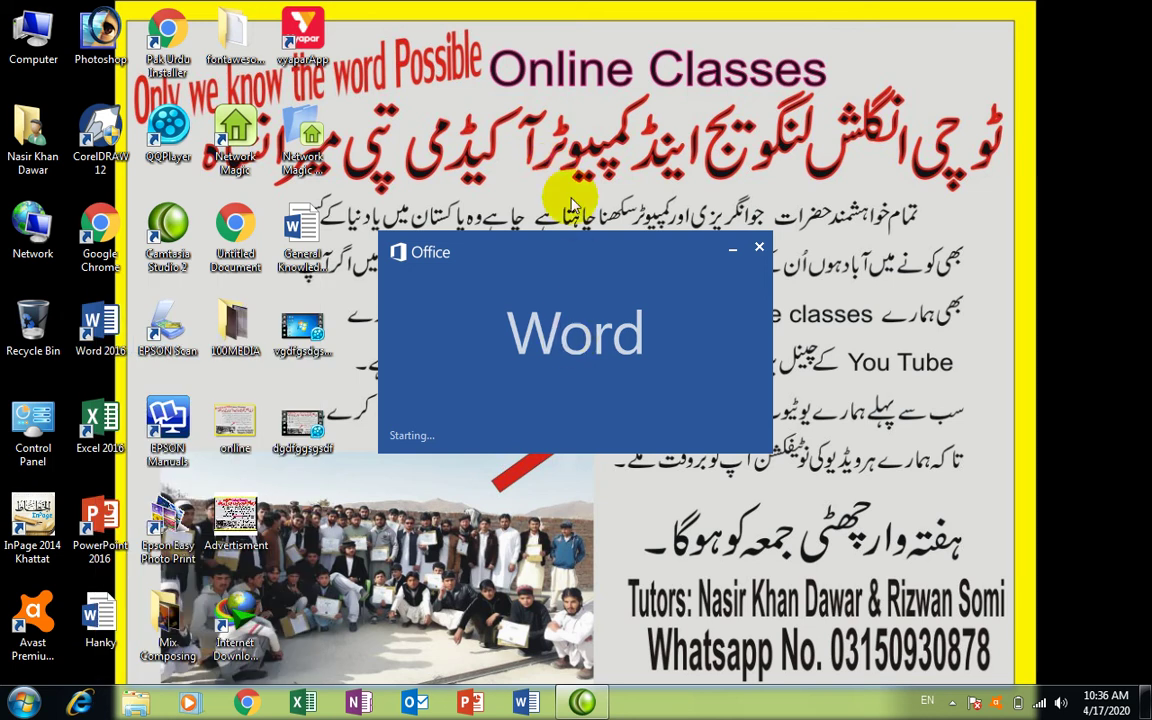
pyautogui.rightClick(490, 100)
pyautogui.click(607, 175)
pyautogui.rightClick(588, 140)
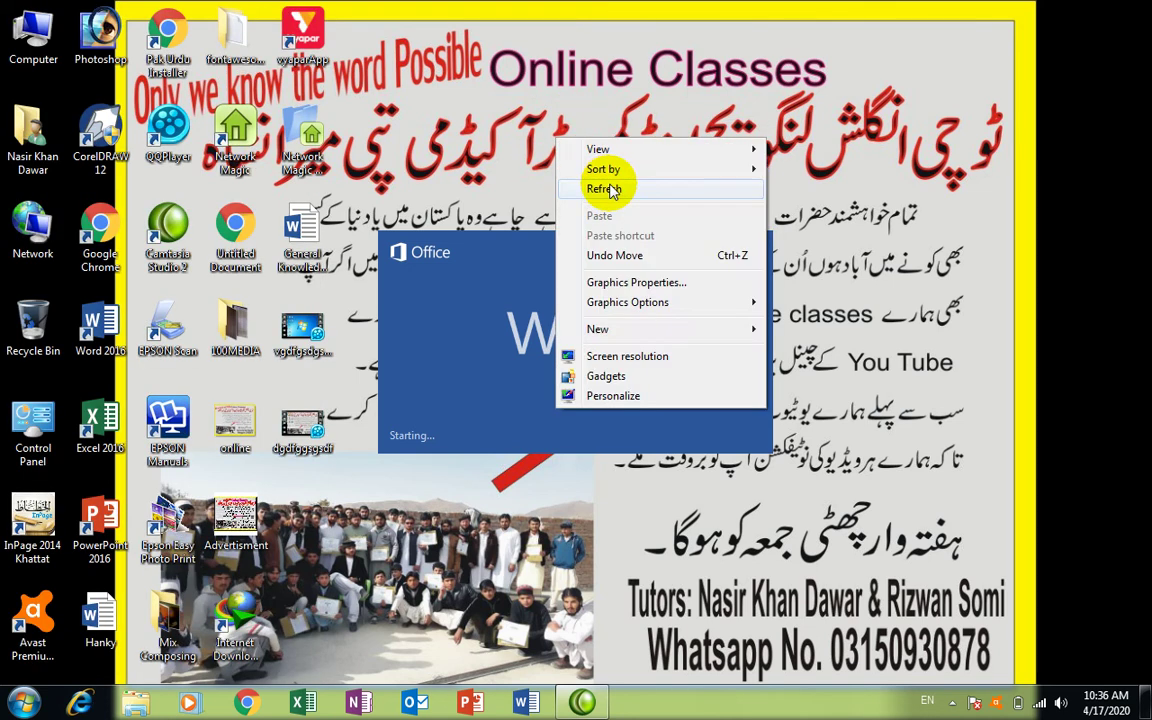
pyautogui.click(648, 190)
pyautogui.rightClick(591, 146)
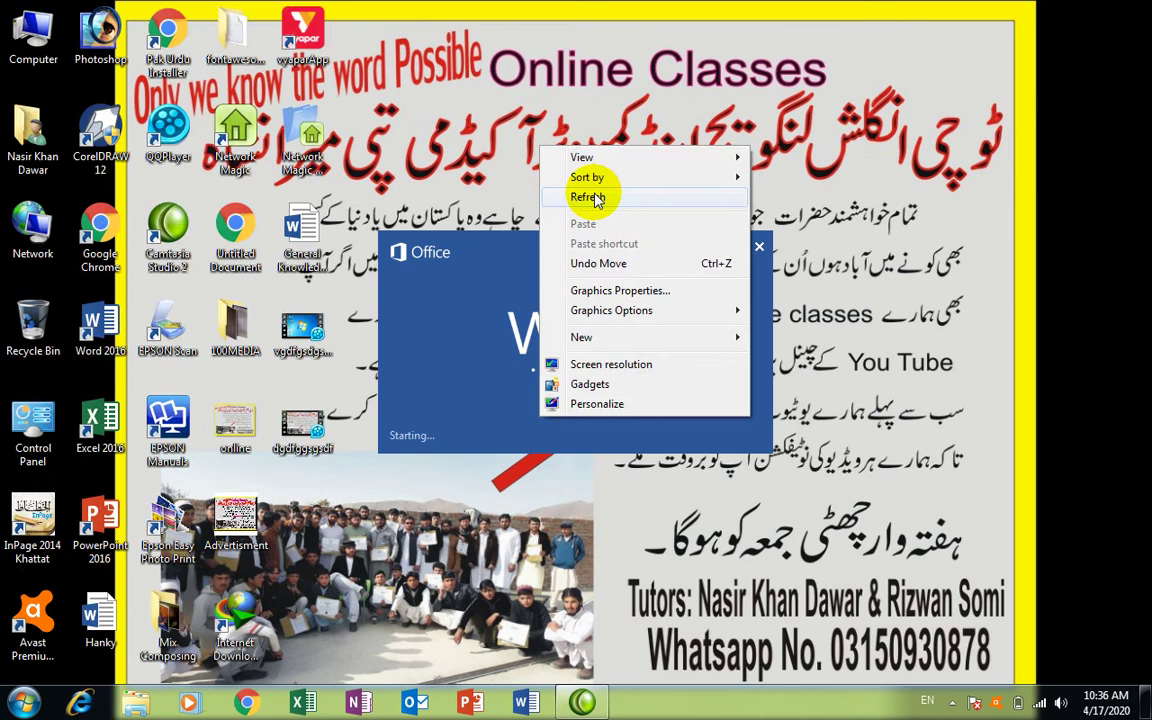
pyautogui.click(607, 195)
pyautogui.rightClick(559, 160)
pyautogui.click(604, 210)
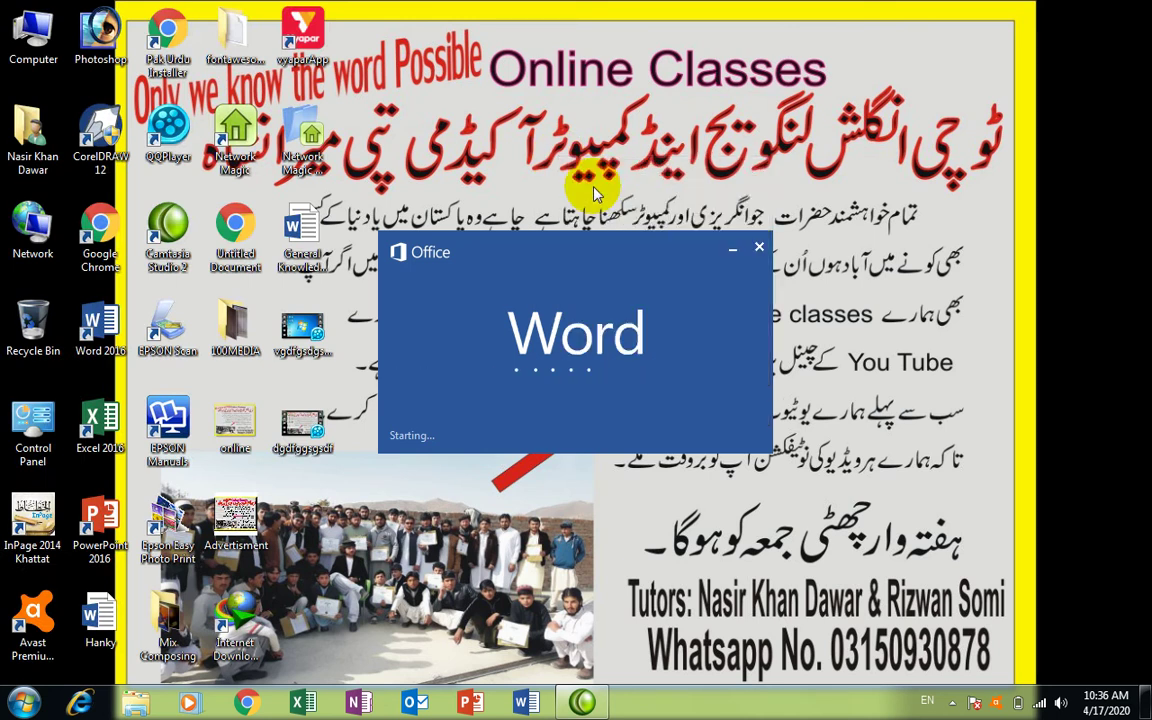
pyautogui.rightClick(600, 162)
pyautogui.click(613, 212)
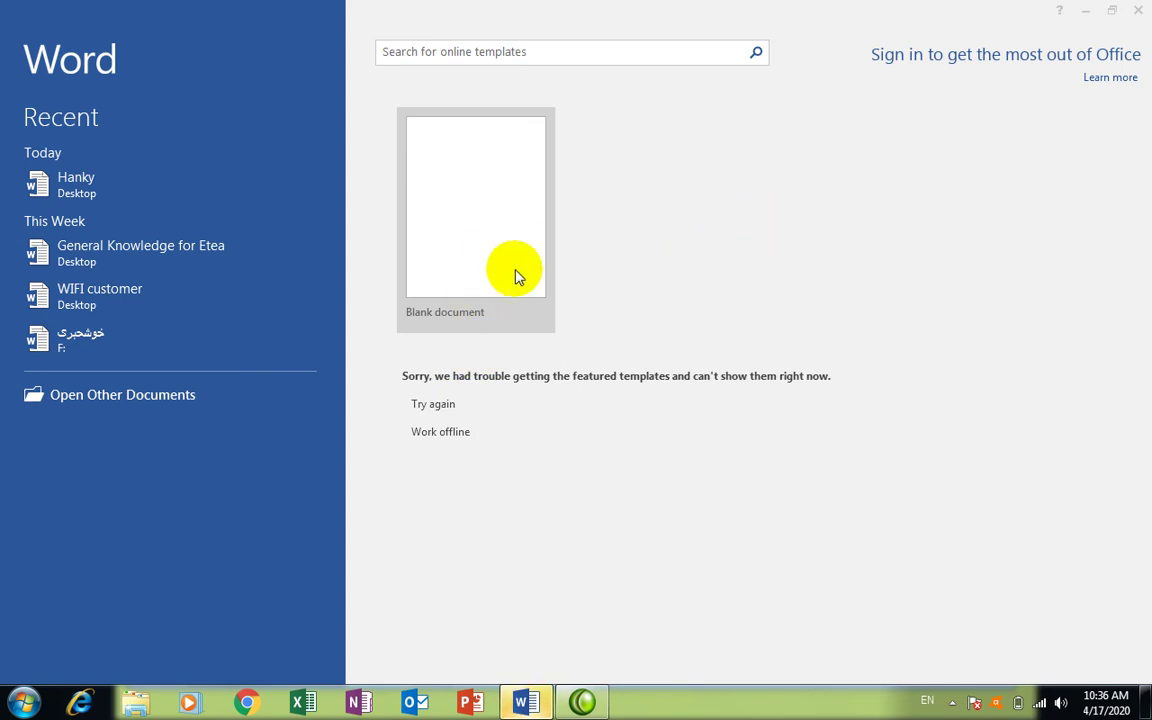
# Create a blank document, then browse and close the Shapes gallery and Online Pictures dialog
pyautogui.click(480, 274)
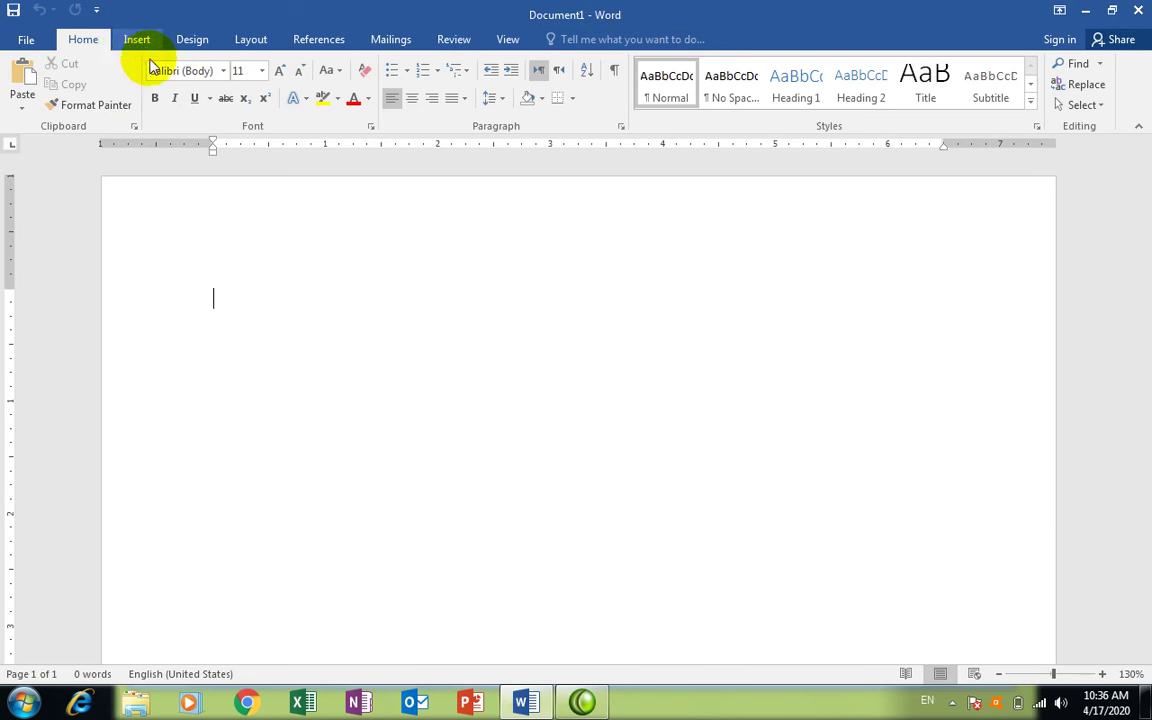
pyautogui.click(128, 40)
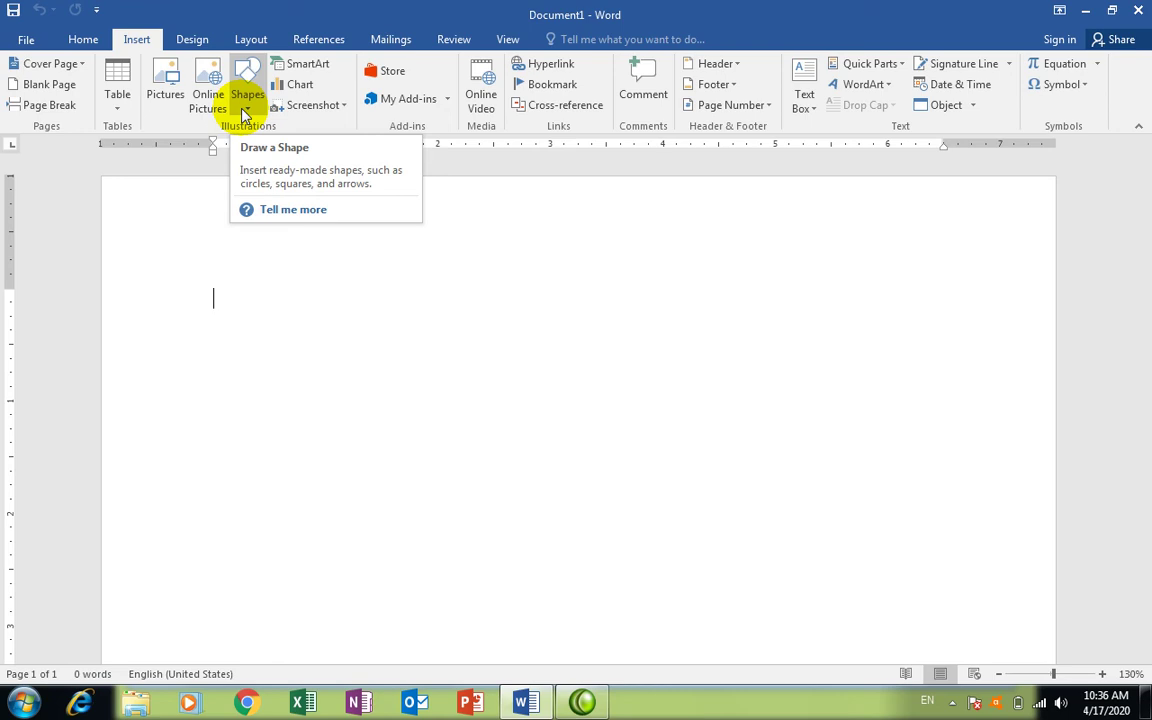
pyautogui.click(243, 112)
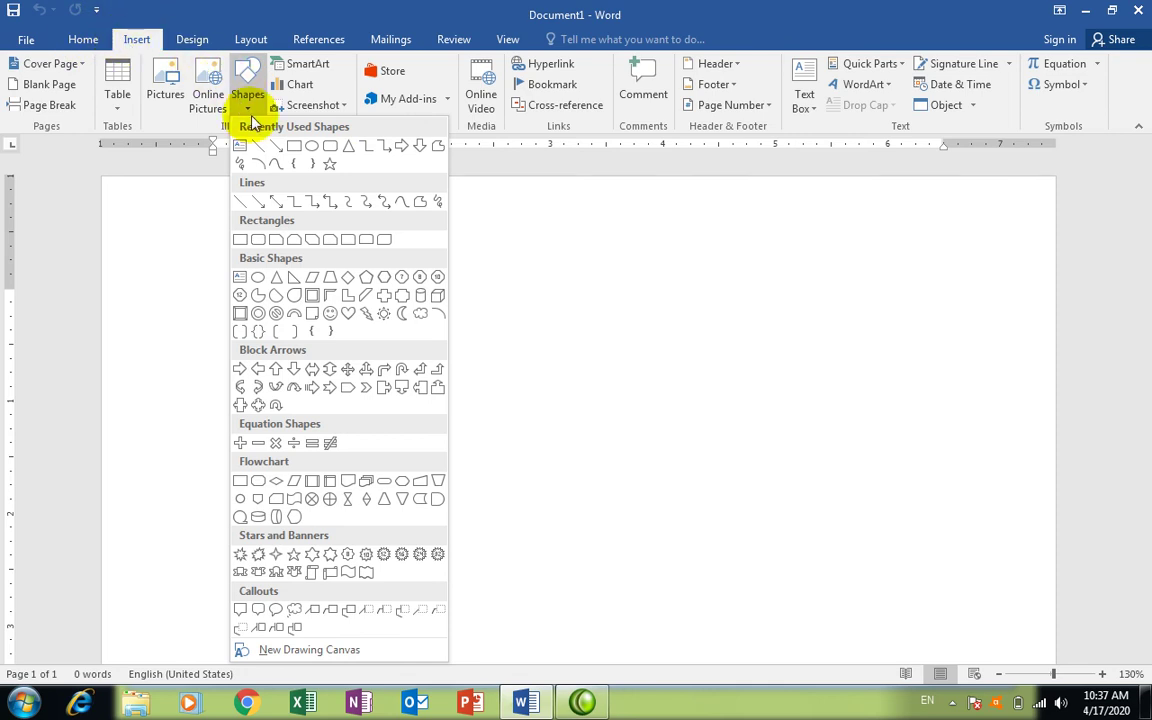
pyautogui.click(290, 16)
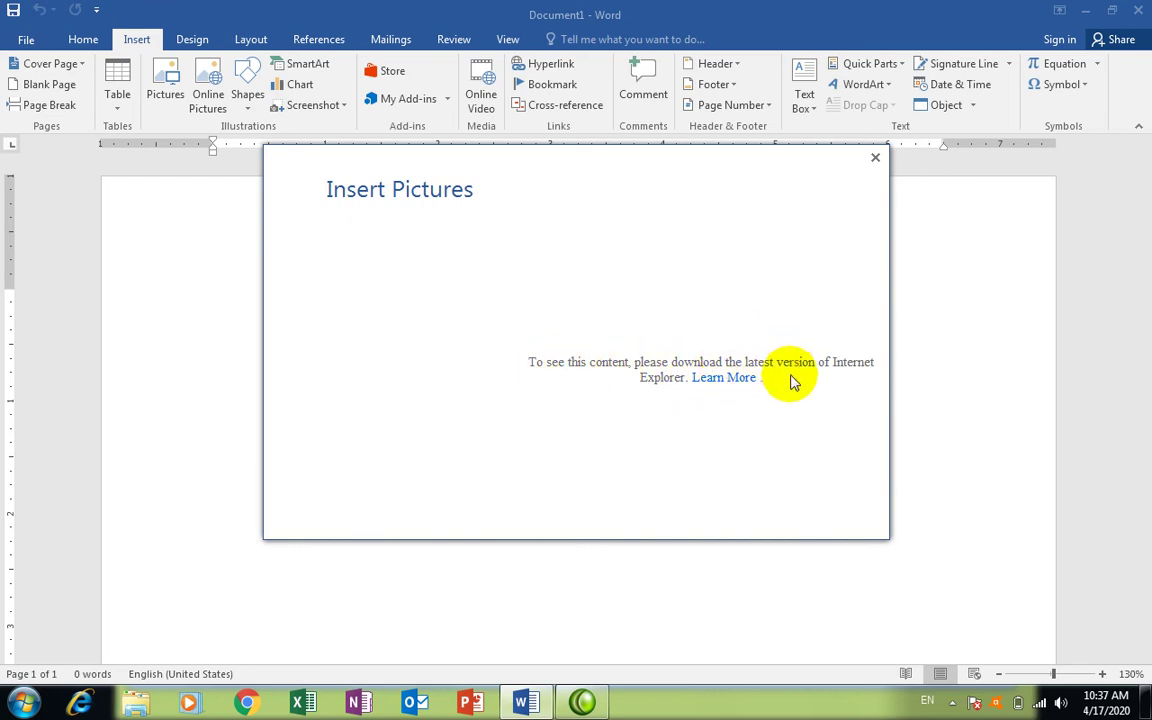
pyautogui.click(877, 161)
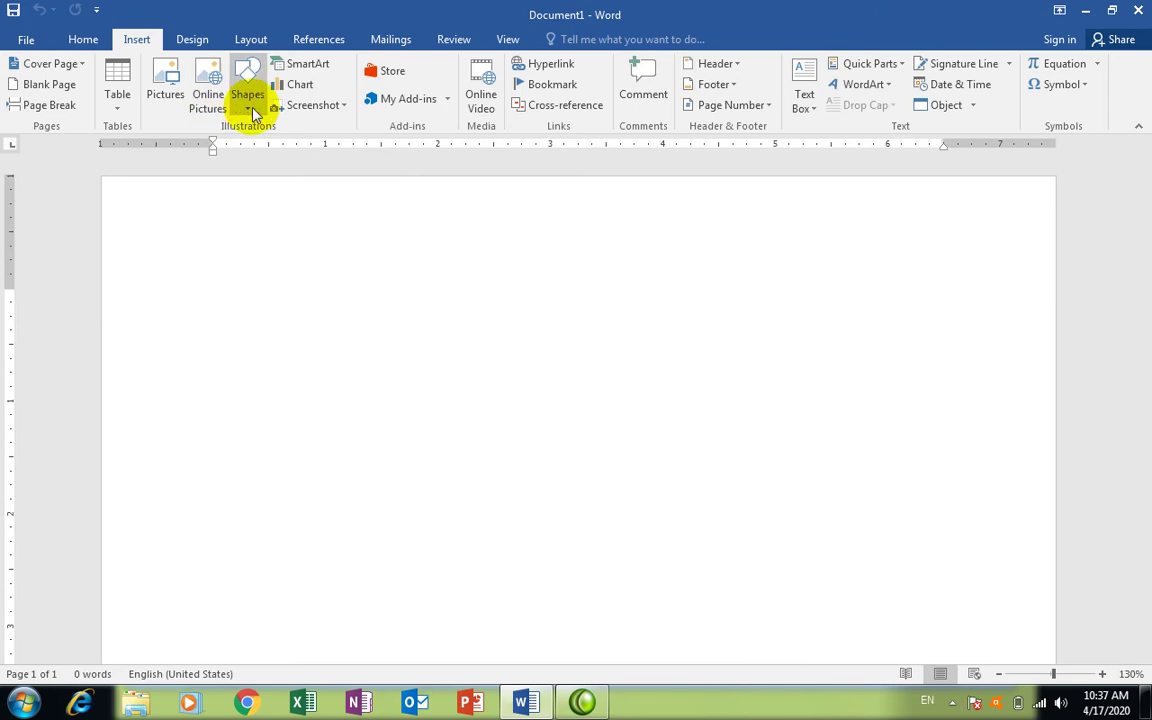
# Draw a 2.47" by 2.37" blue smiley face on the left of the page
pyautogui.click(247, 102)
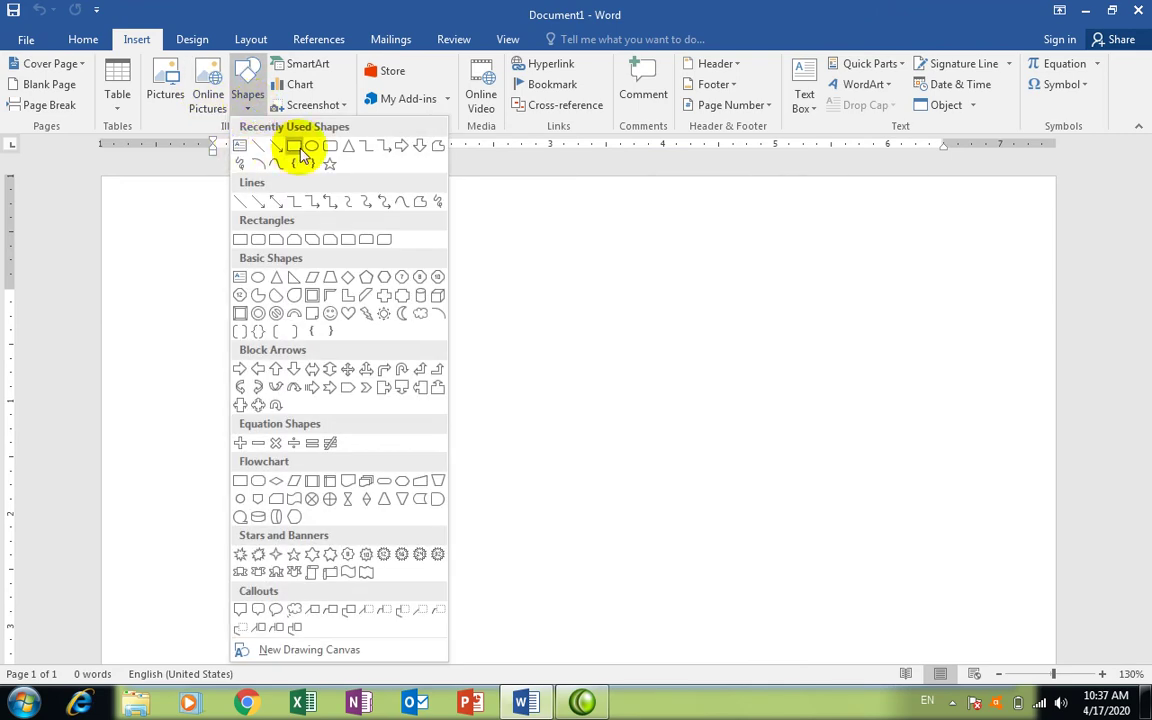
pyautogui.click(330, 315)
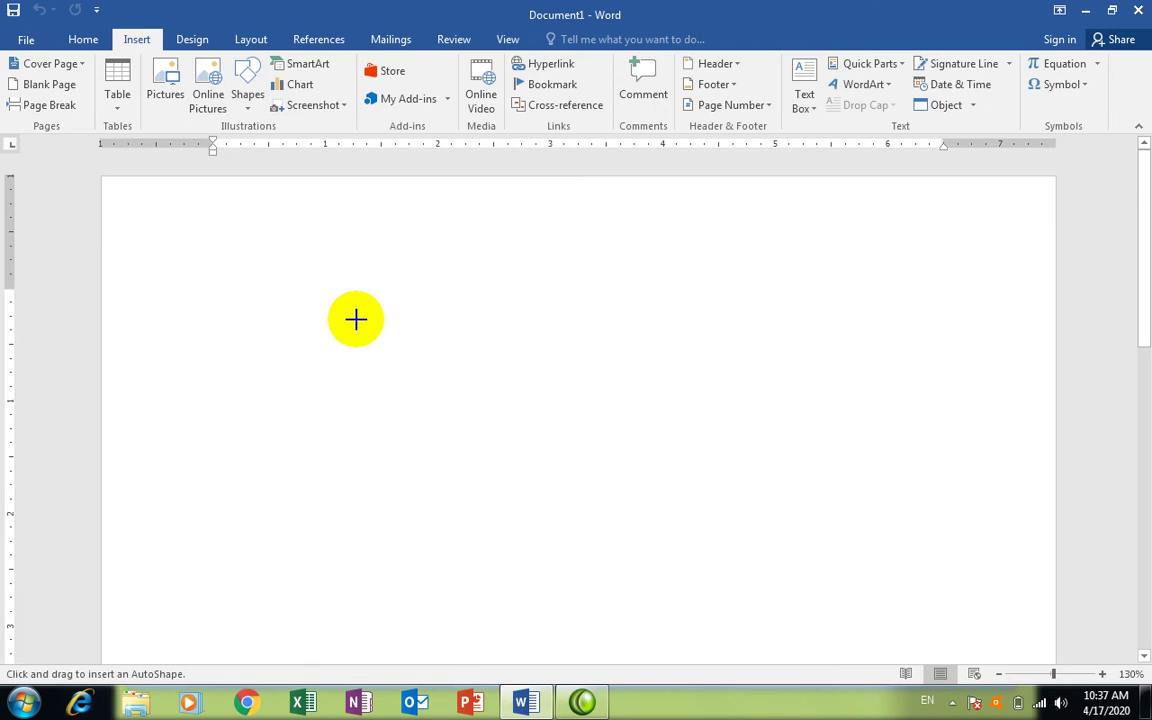
pyautogui.moveTo(355, 318)
pyautogui.mouseDown()
pyautogui.moveTo(542, 508)
pyautogui.moveTo(463, 427)
pyautogui.mouseUp()
pyautogui.press('Delete')
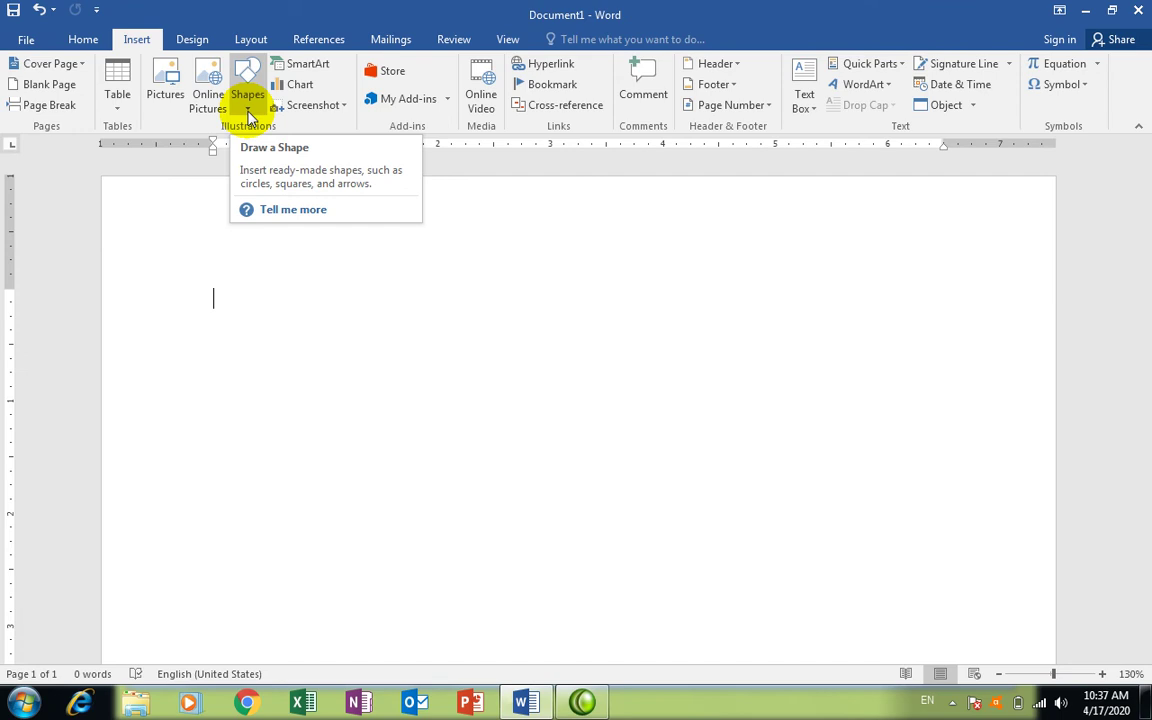
pyautogui.click(248, 110)
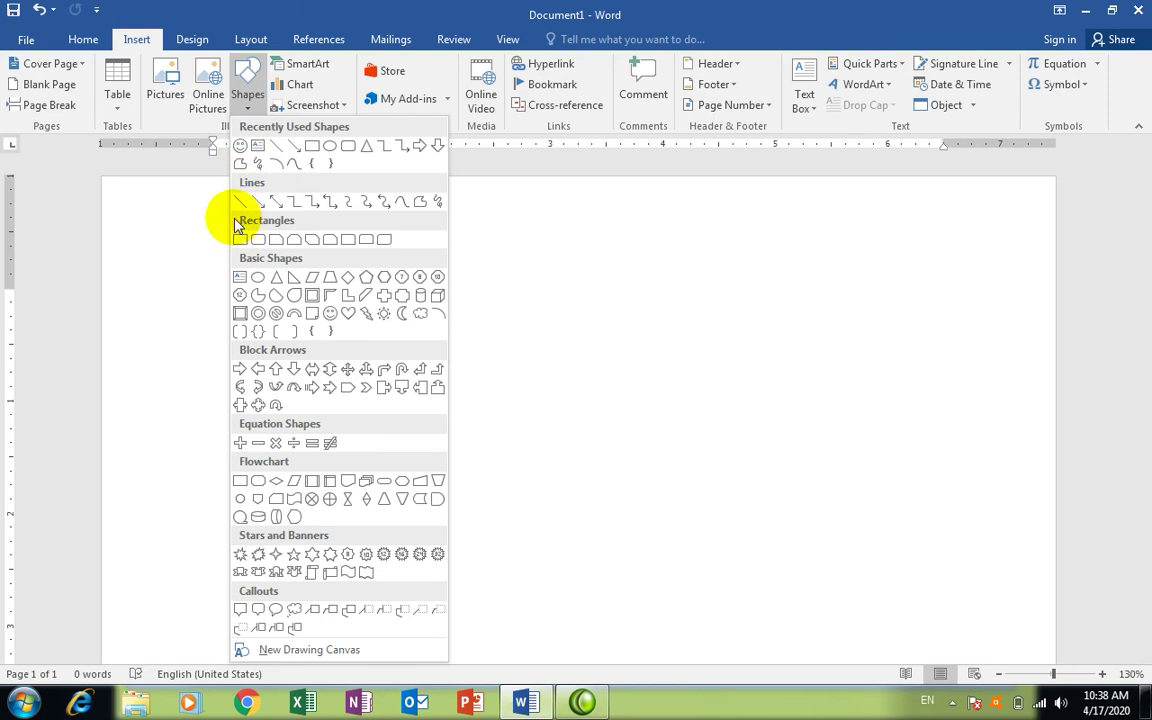
pyautogui.click(241, 147)
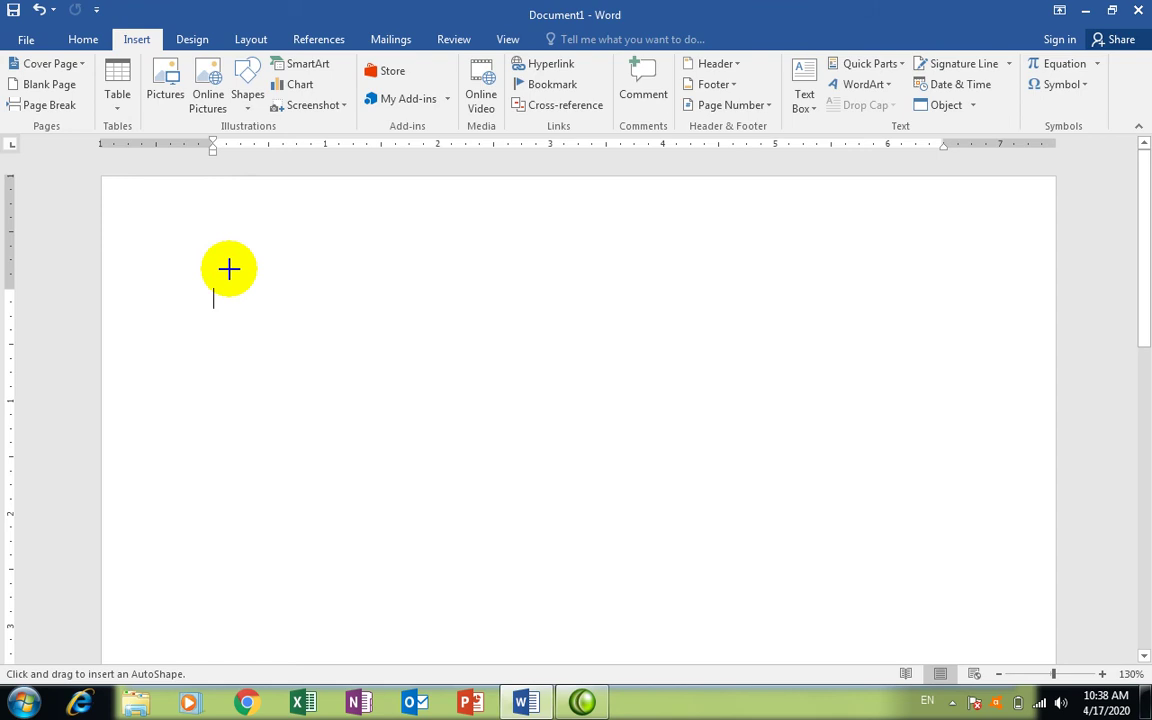
pyautogui.moveTo(229, 269)
pyautogui.mouseDown()
pyautogui.moveTo(288, 348)
pyautogui.moveTo(406, 429)
pyautogui.moveTo(455, 509)
pyautogui.moveTo(307, 321)
pyautogui.moveTo(309, 347)
pyautogui.moveTo(427, 494)
pyautogui.moveTo(309, 355)
pyautogui.moveTo(548, 587)
pyautogui.moveTo(540, 568)
pyautogui.moveTo(276, 394)
pyautogui.moveTo(522, 553)
pyautogui.moveTo(298, 347)
pyautogui.moveTo(346, 408)
pyautogui.moveTo(488, 518)
pyautogui.moveTo(495, 546)
pyautogui.mouseUp()
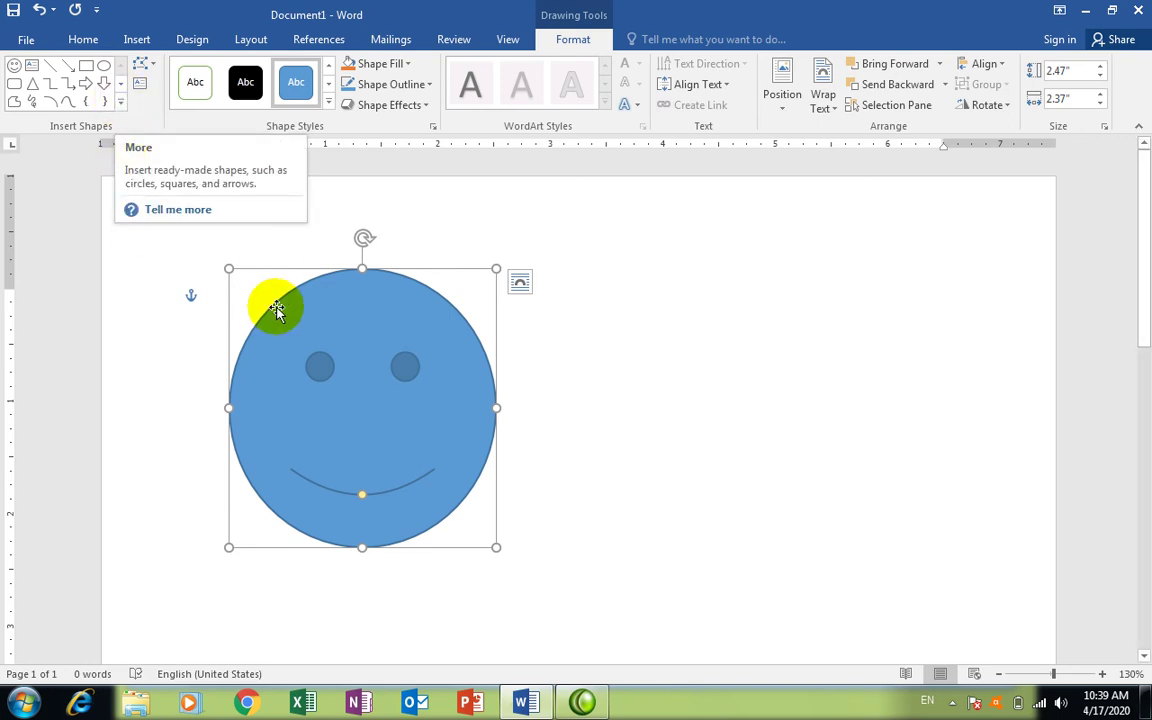
# Draw a blue cross shape to the right of the smiley
pyautogui.click(119, 104)
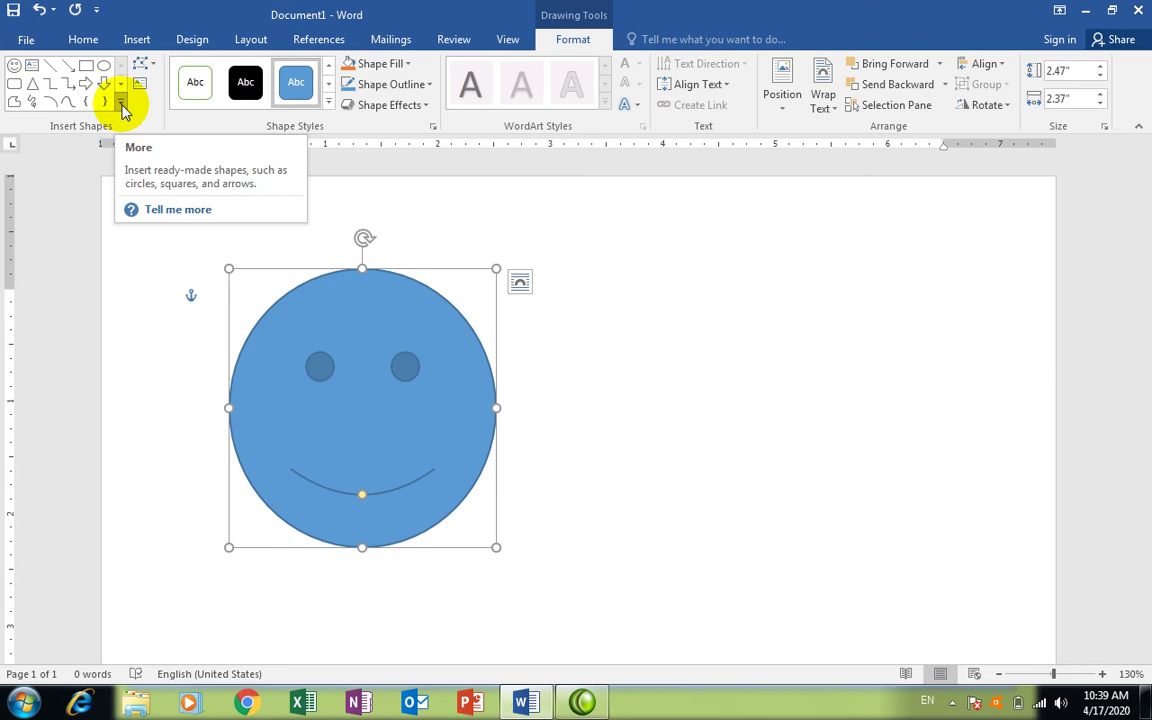
pyautogui.click(120, 104)
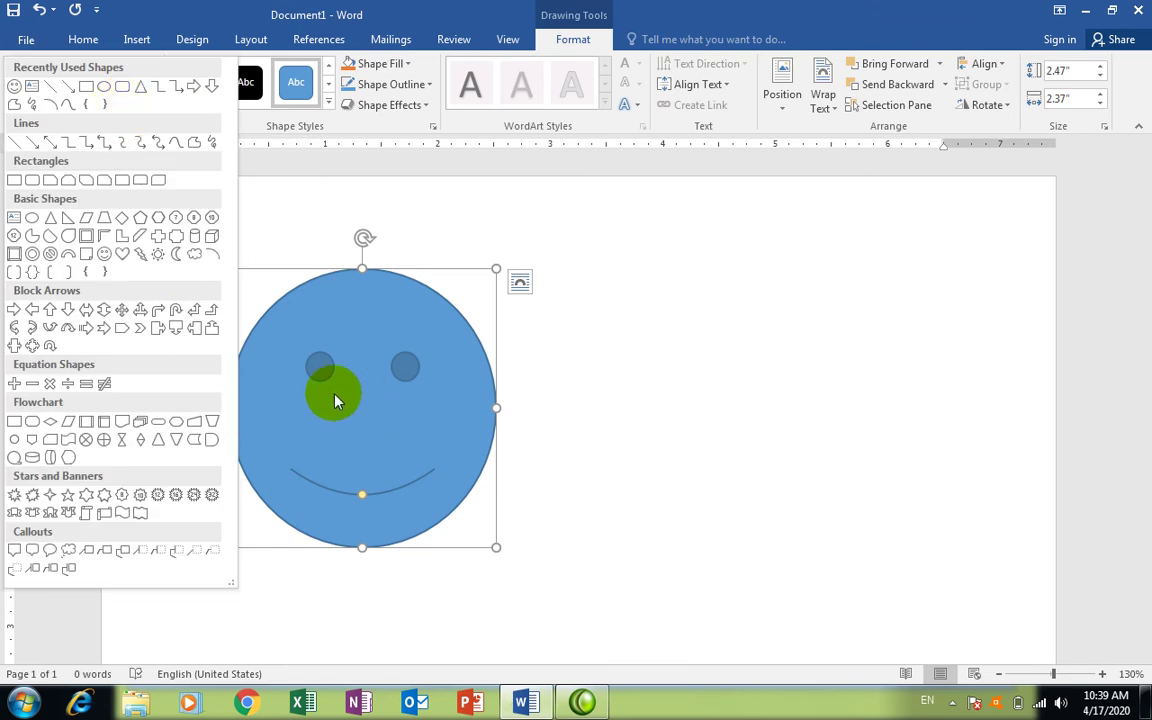
pyautogui.click(158, 237)
pyautogui.moveTo(568, 334)
pyautogui.mouseDown()
pyautogui.moveTo(623, 399)
pyautogui.moveTo(811, 509)
pyautogui.mouseUp()
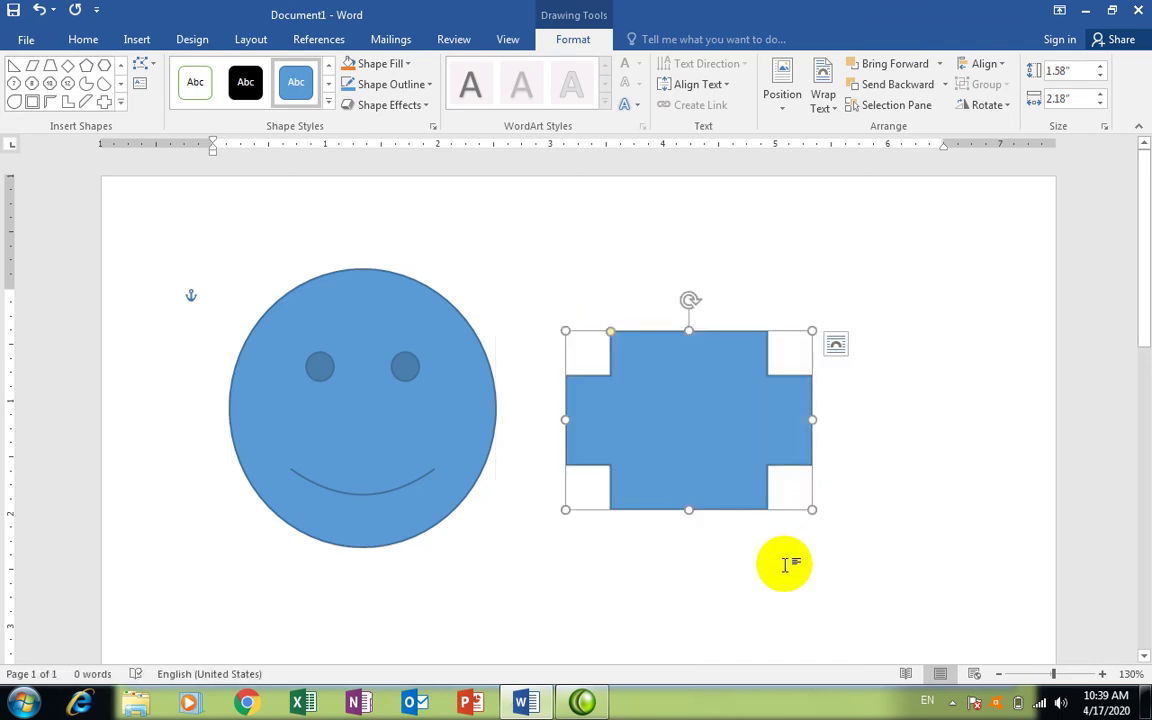
# Draw a 1.58" by 1.31" six-pointed star above the two shapes
pyautogui.click(120, 102)
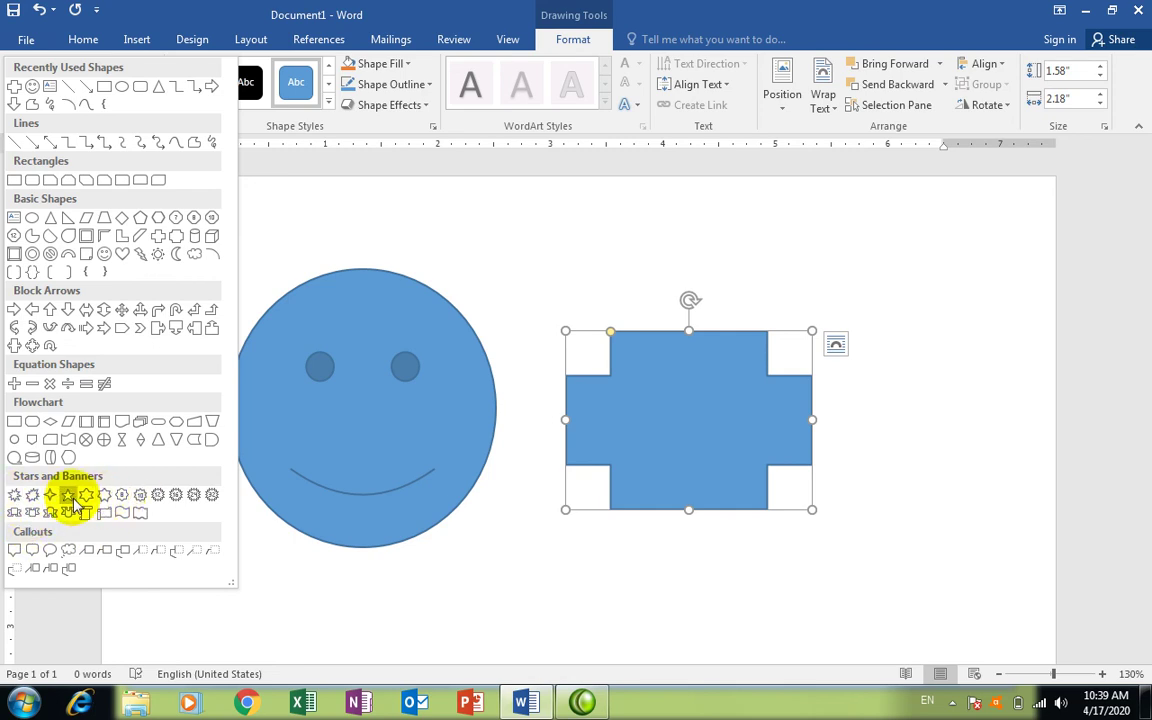
pyautogui.click(68, 494)
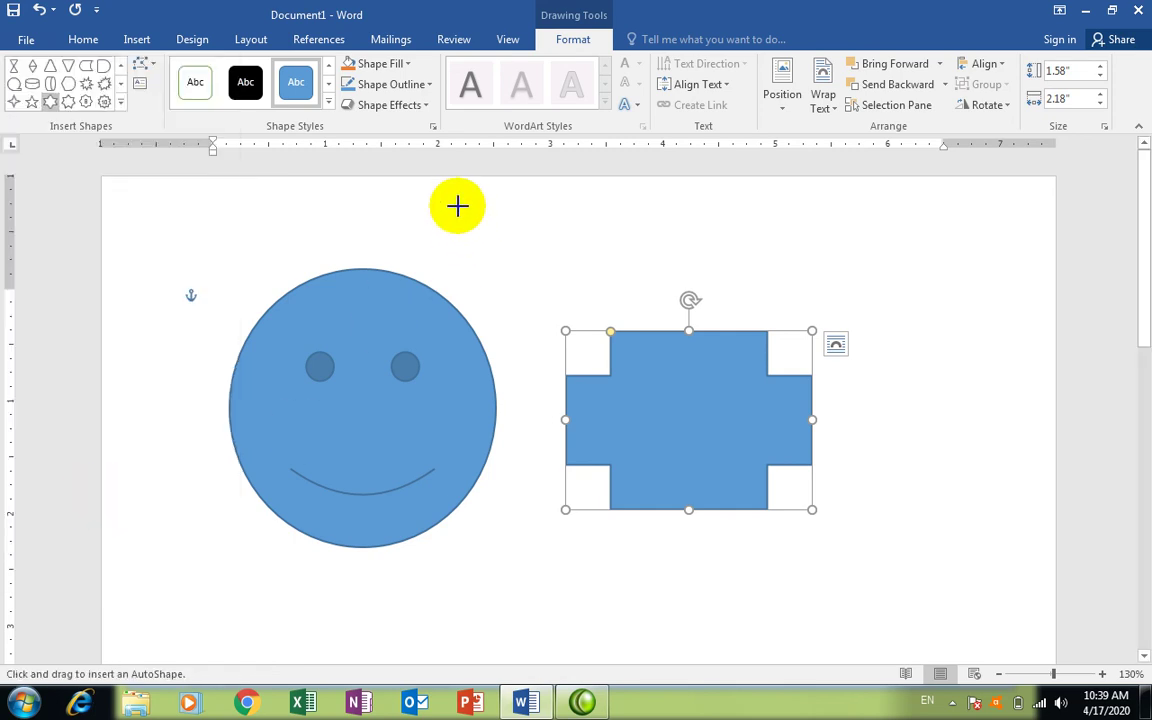
pyautogui.moveTo(458, 207)
pyautogui.mouseDown()
pyautogui.moveTo(624, 367)
pyautogui.moveTo(525, 262)
pyautogui.moveTo(606, 385)
pyautogui.mouseUp()
pyautogui.moveTo(543, 313); pyautogui.dragTo(551, 297)
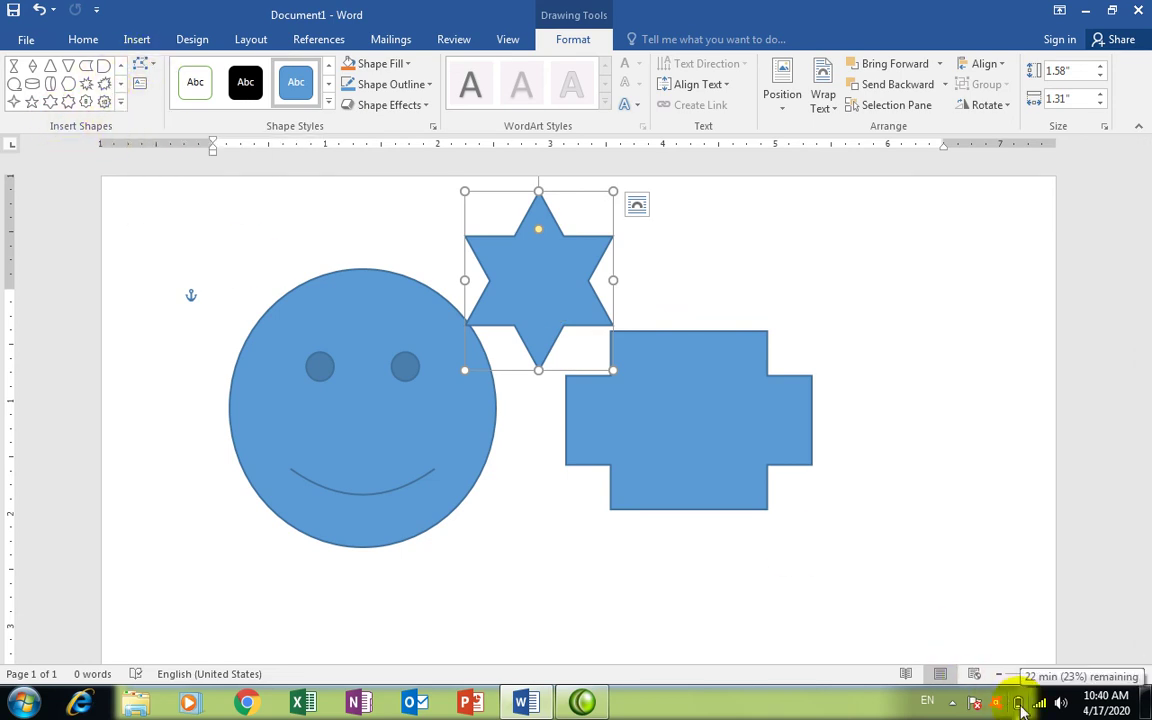
# Move the smiley down-left and change it into a Vertical Scroll
pyautogui.click(142, 66)
pyautogui.moveTo(192, 86)
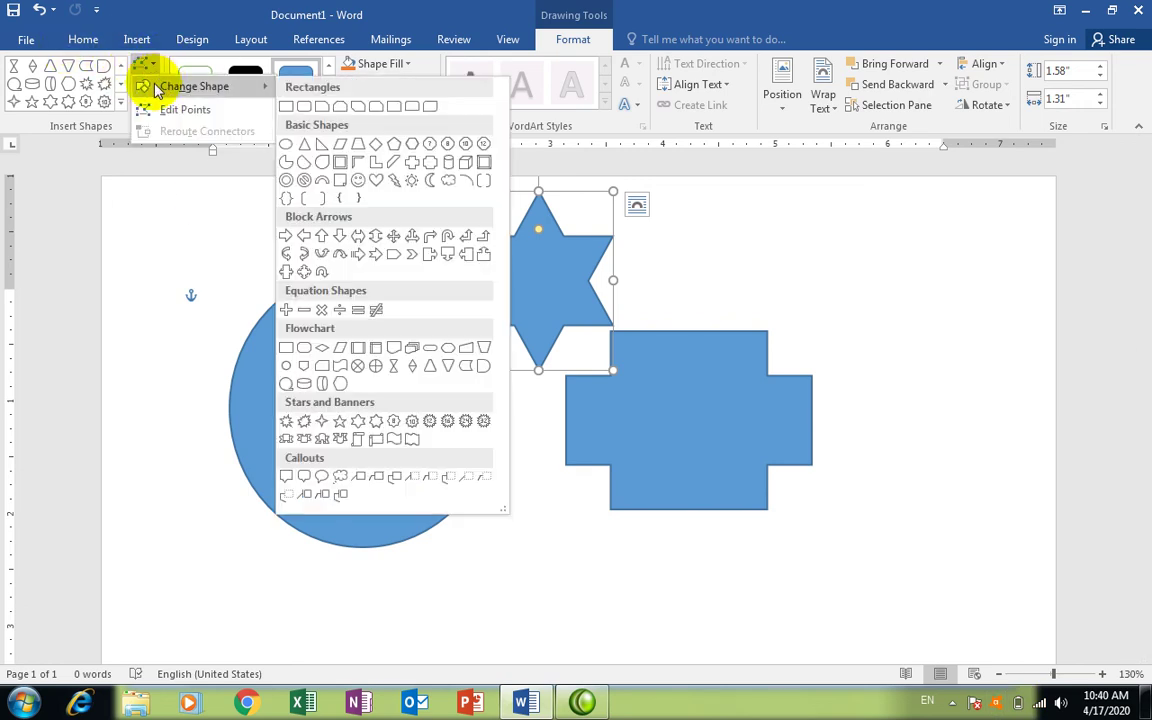
pyautogui.click(690, 408)
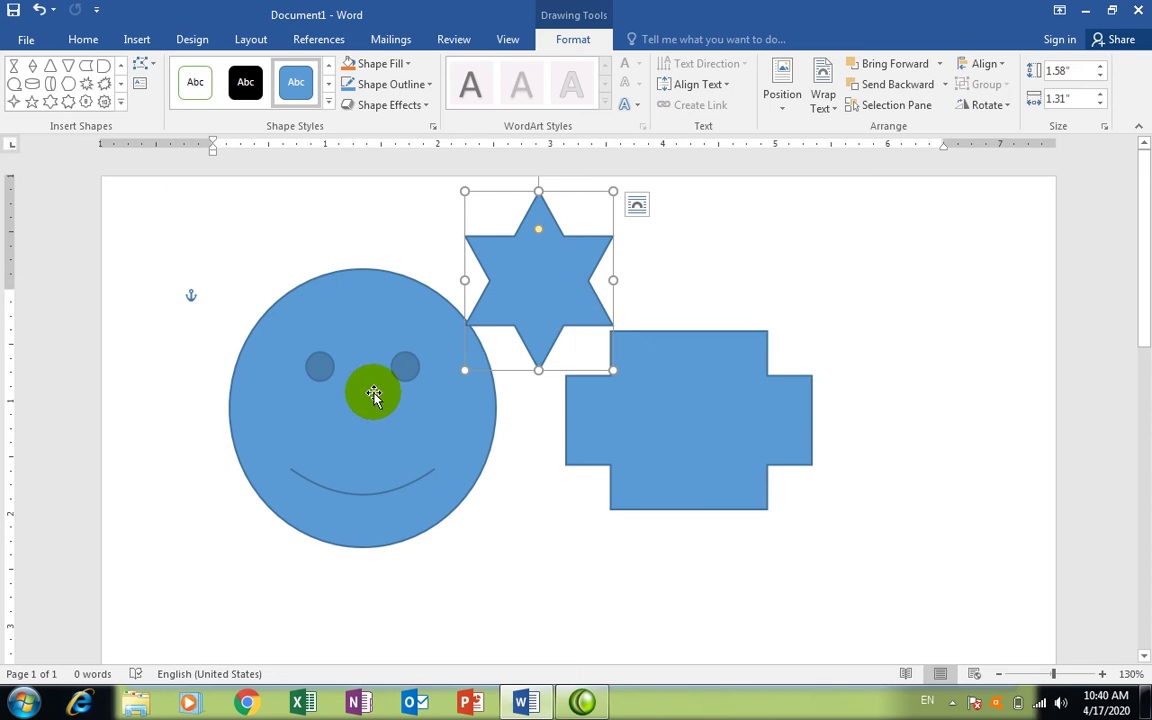
pyautogui.moveTo(373, 396); pyautogui.dragTo(273, 458)
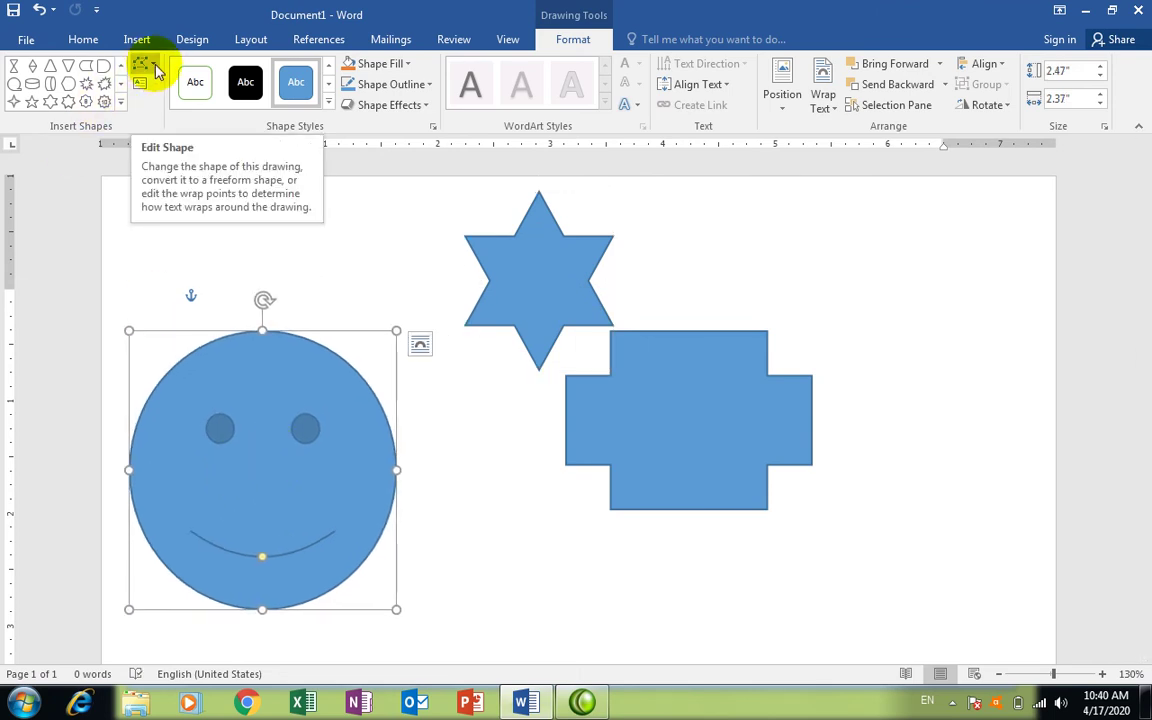
pyautogui.click(156, 68)
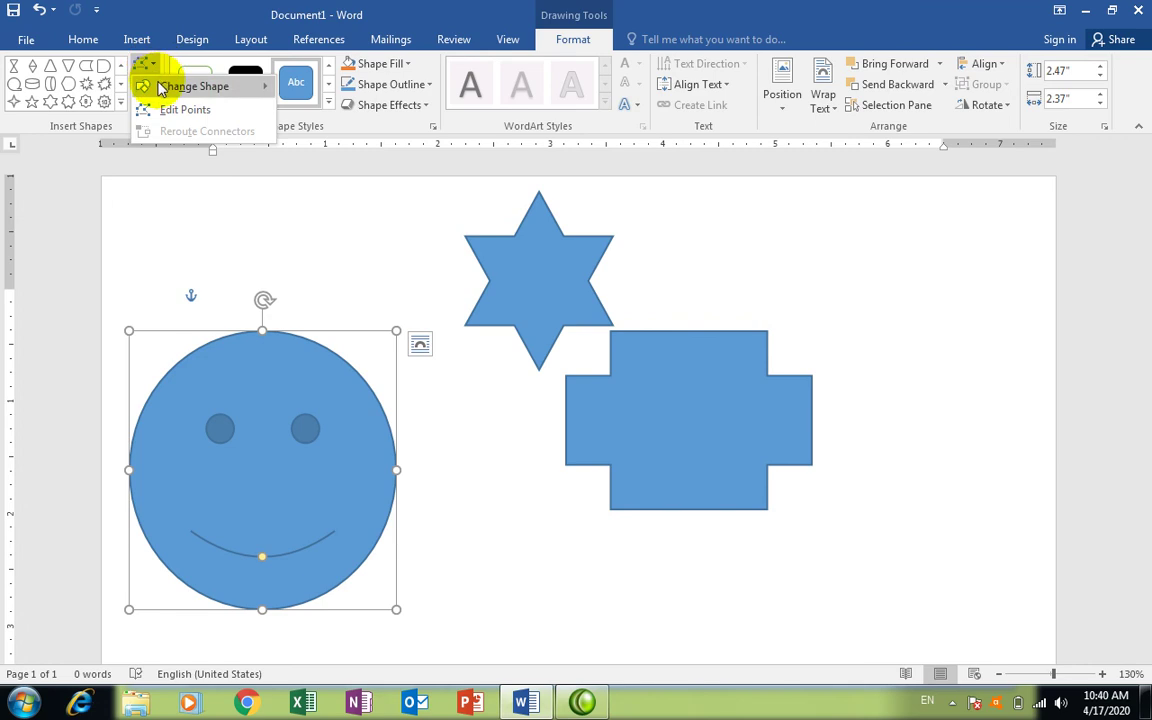
pyautogui.click(147, 87)
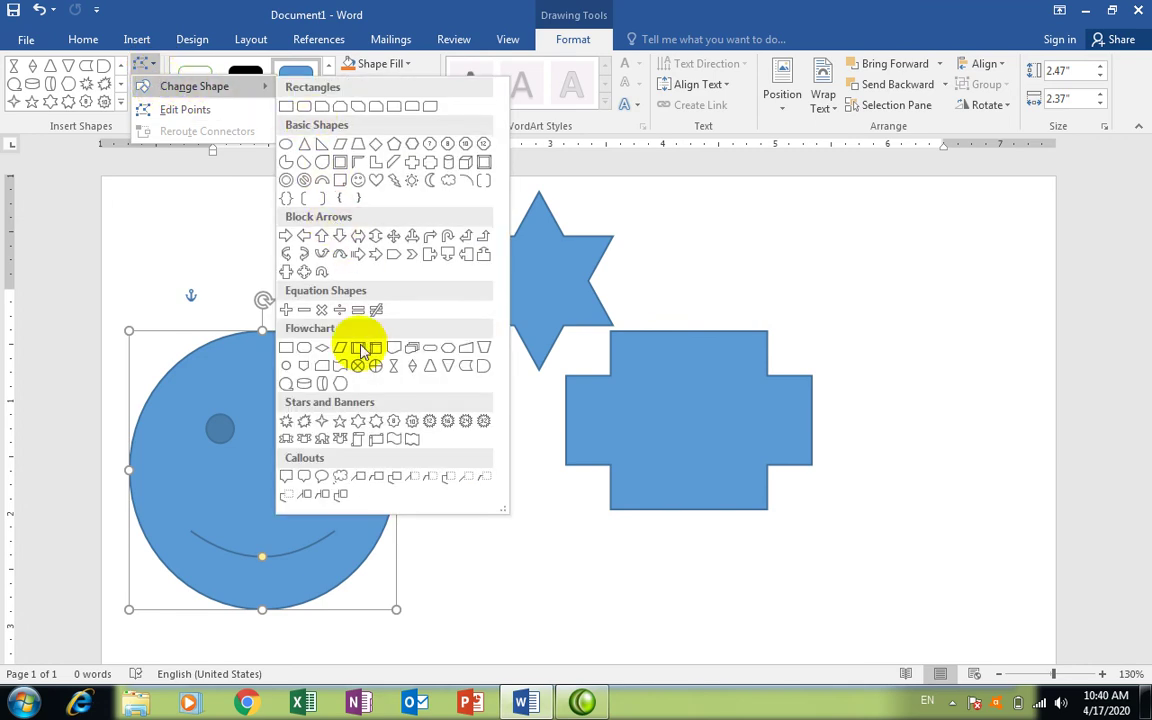
pyautogui.click(365, 452)
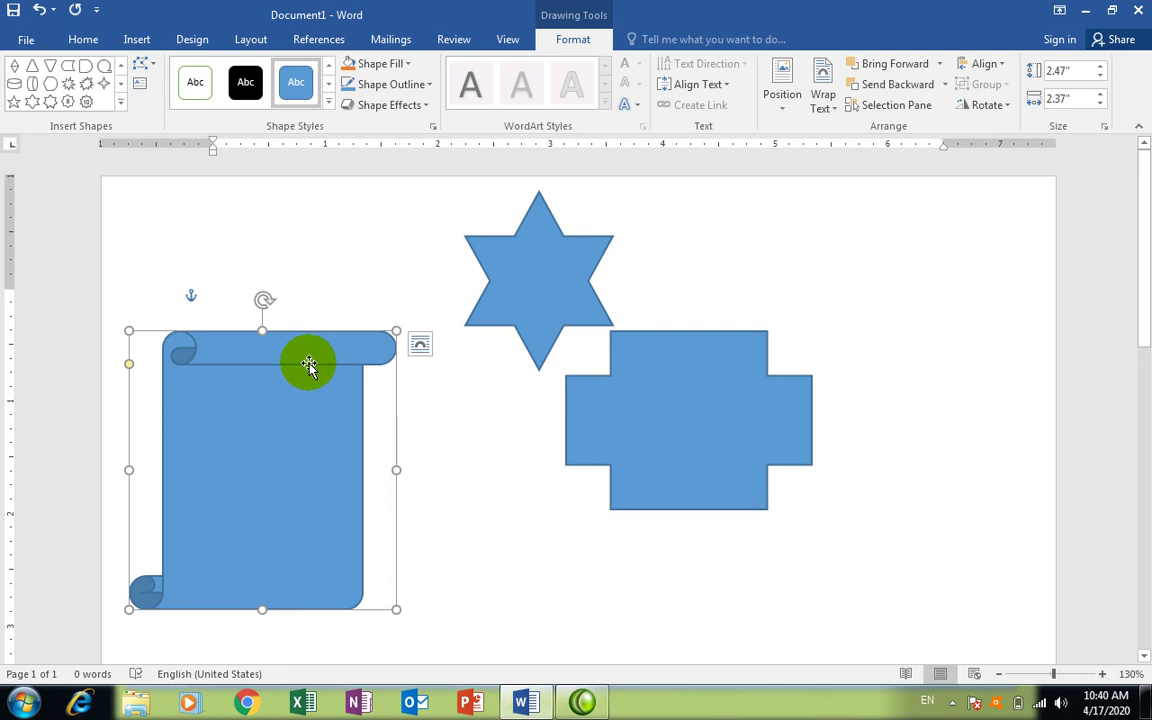
# Shift the star slightly left and change it into a Moon shape
pyautogui.click(519, 265)
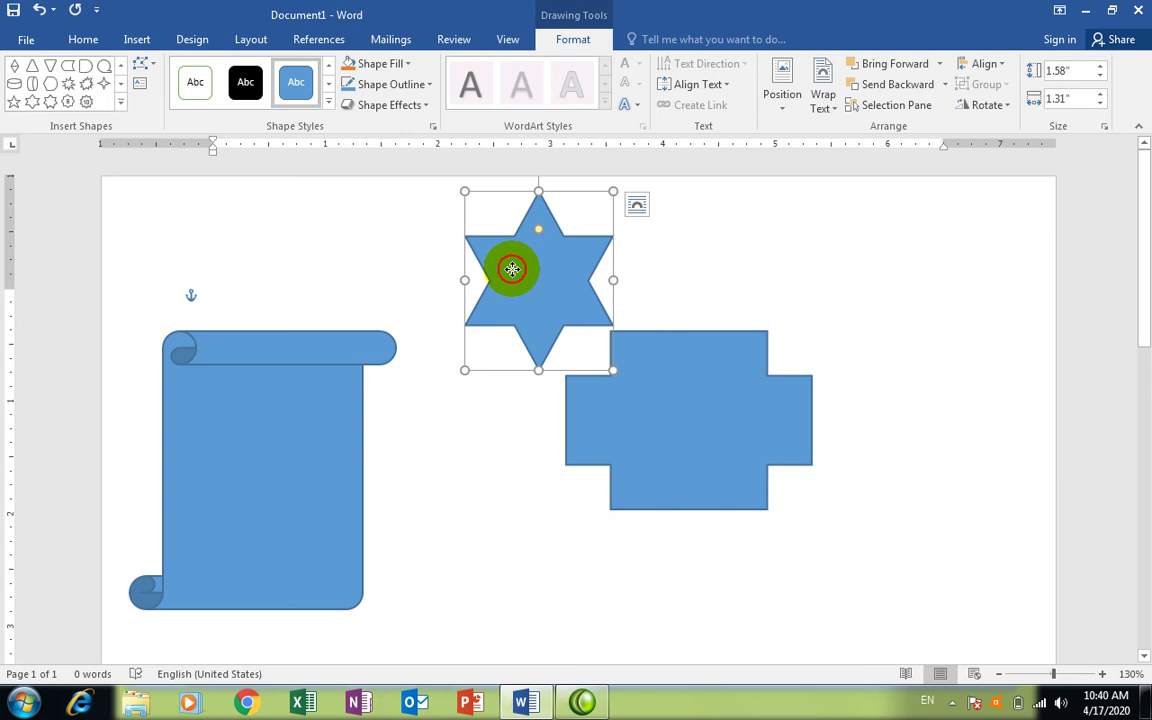
pyautogui.moveTo(512, 269); pyautogui.dragTo(483, 274)
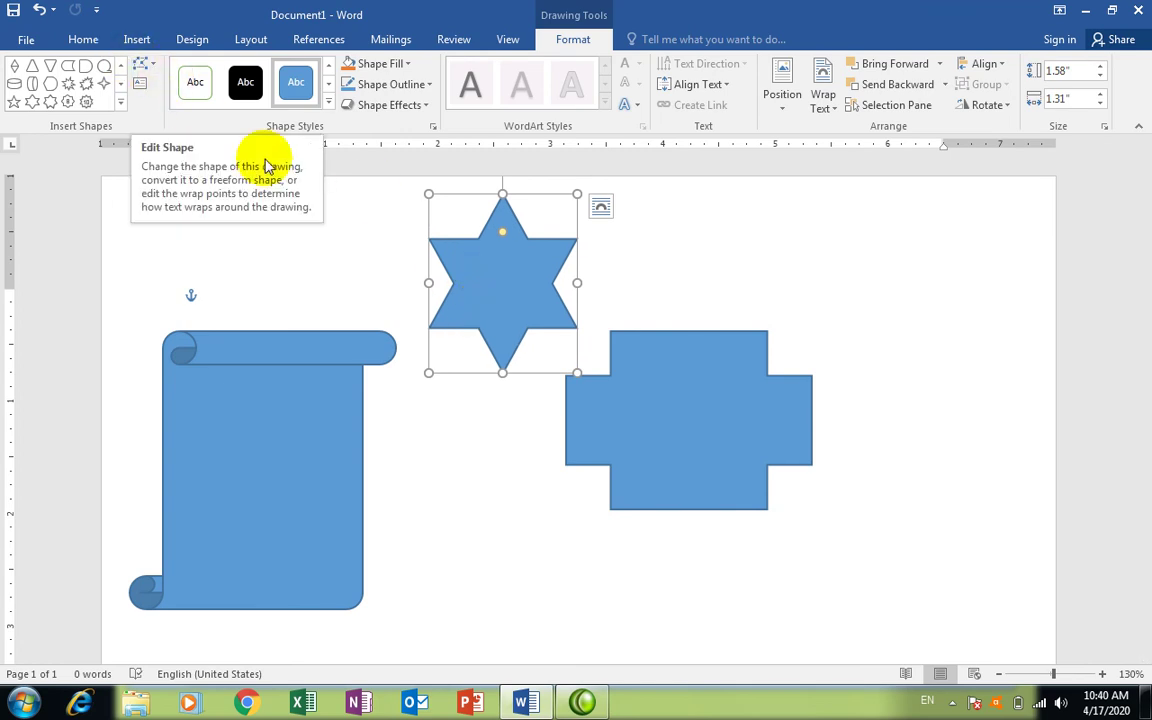
pyautogui.moveTo(630, 386); pyautogui.dragTo(662, 416)
pyautogui.moveTo(479, 296); pyautogui.dragTo(455, 301)
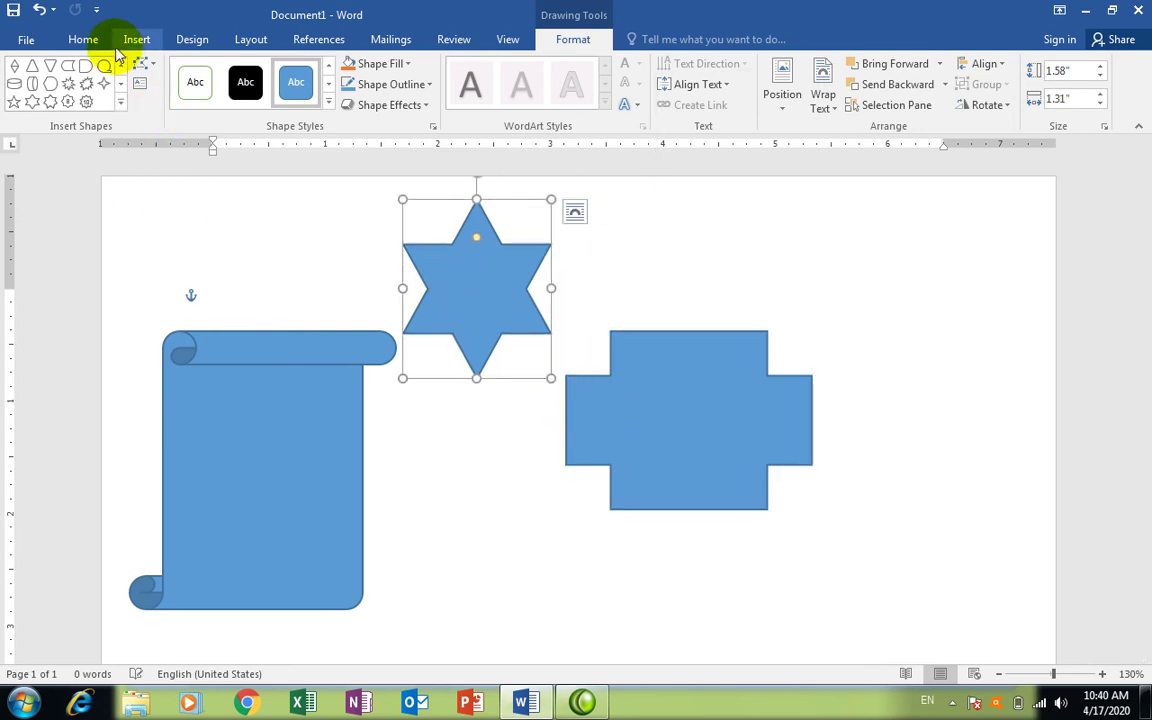
pyautogui.click(150, 64)
pyautogui.moveTo(194, 86)
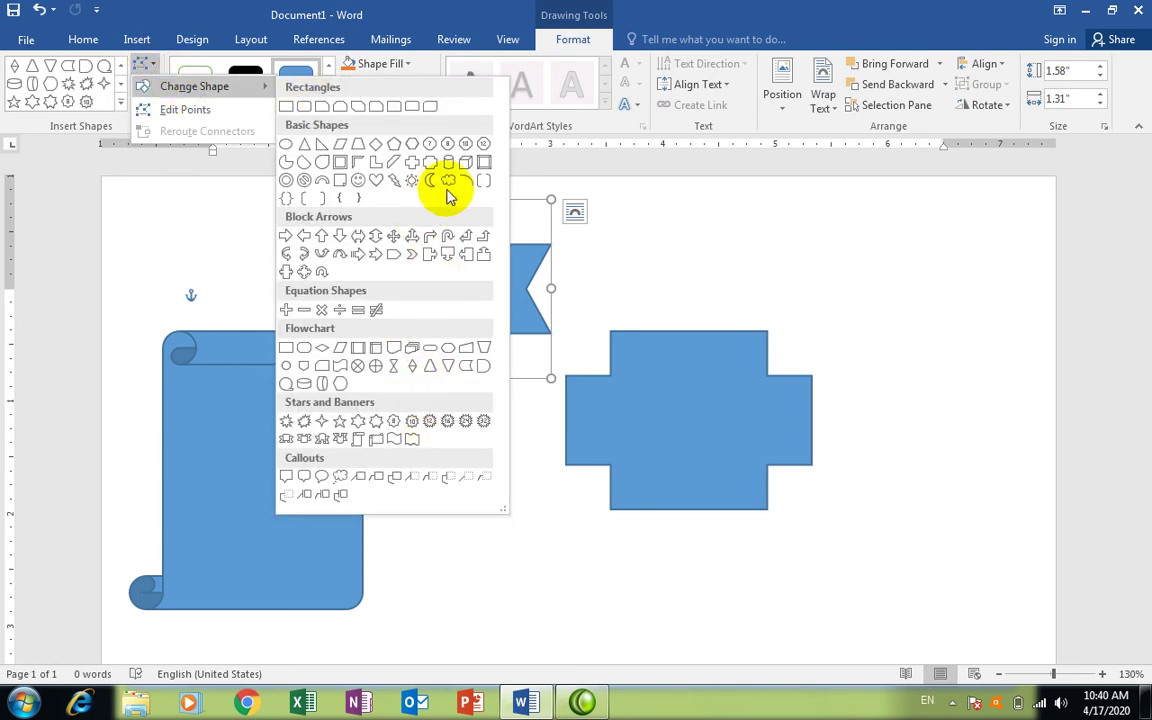
pyautogui.click(431, 183)
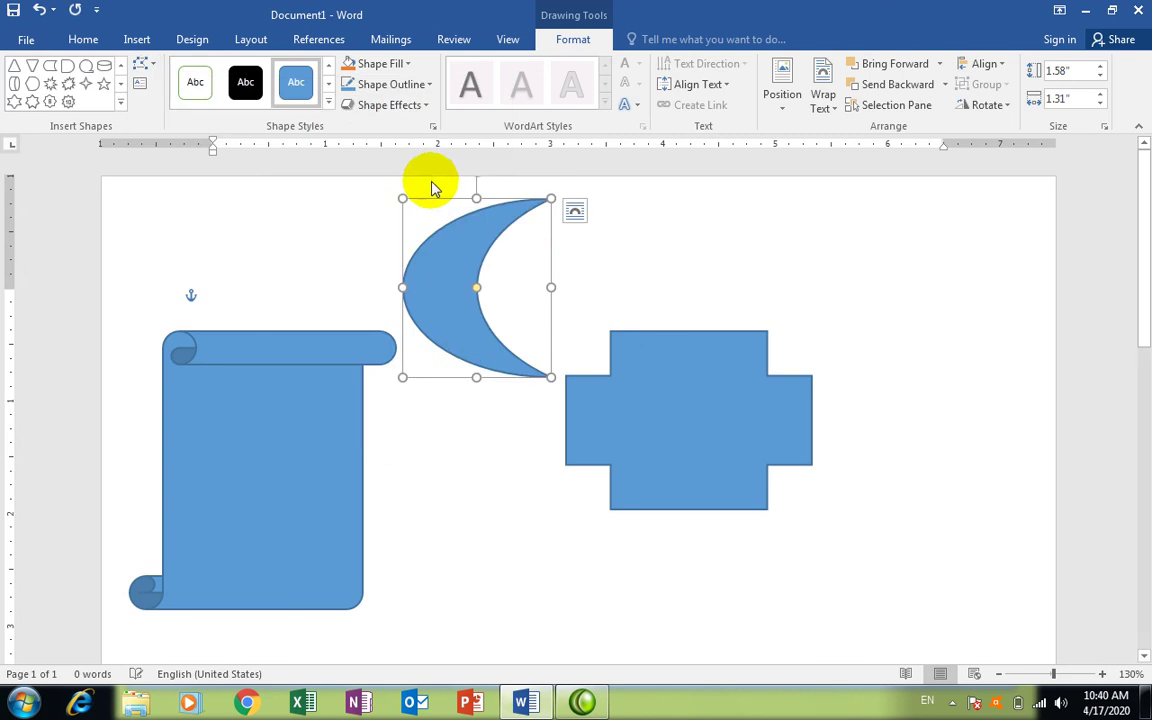
# Open Change Shape for the cross but leave it unchanged
pyautogui.click(662, 405)
pyautogui.click(145, 64)
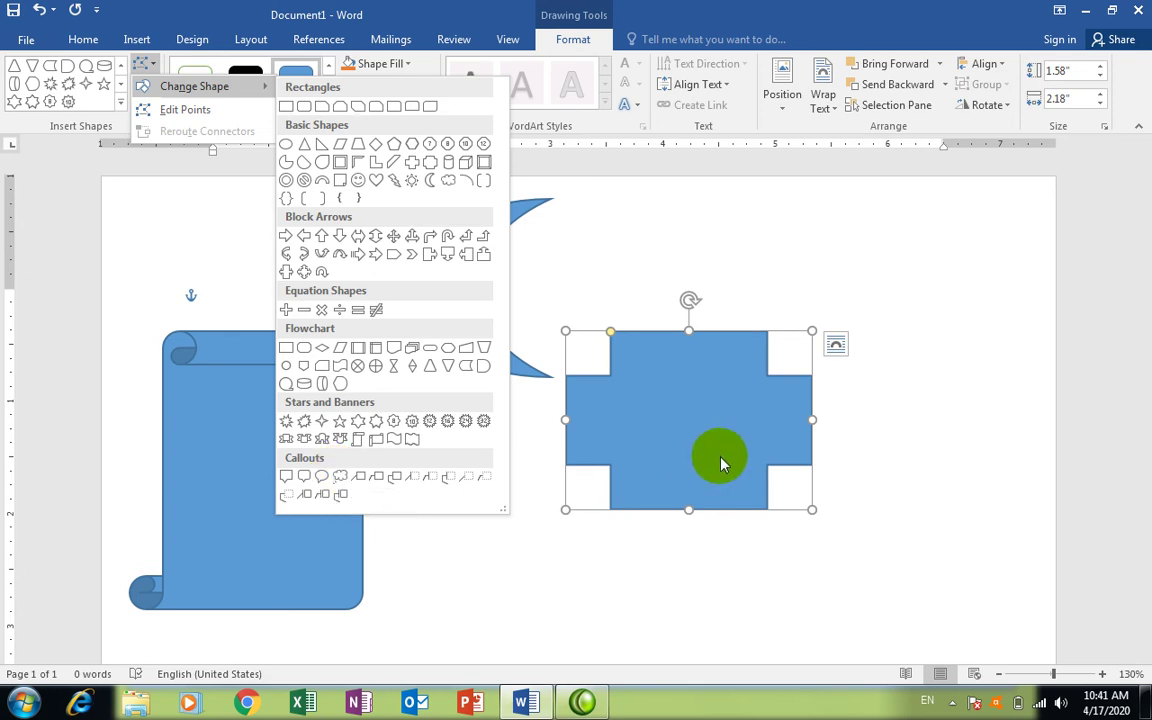
pyautogui.click(300, 14)
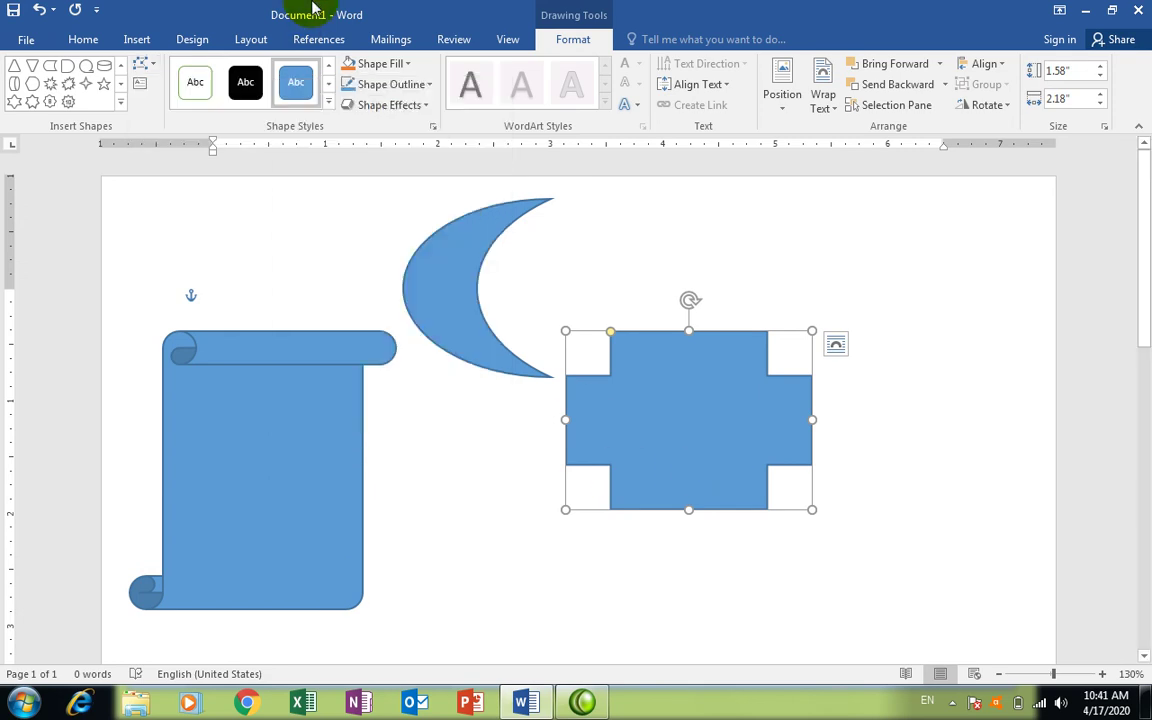
# Put the scroll shape into Edit Points mode
pyautogui.click(278, 395)
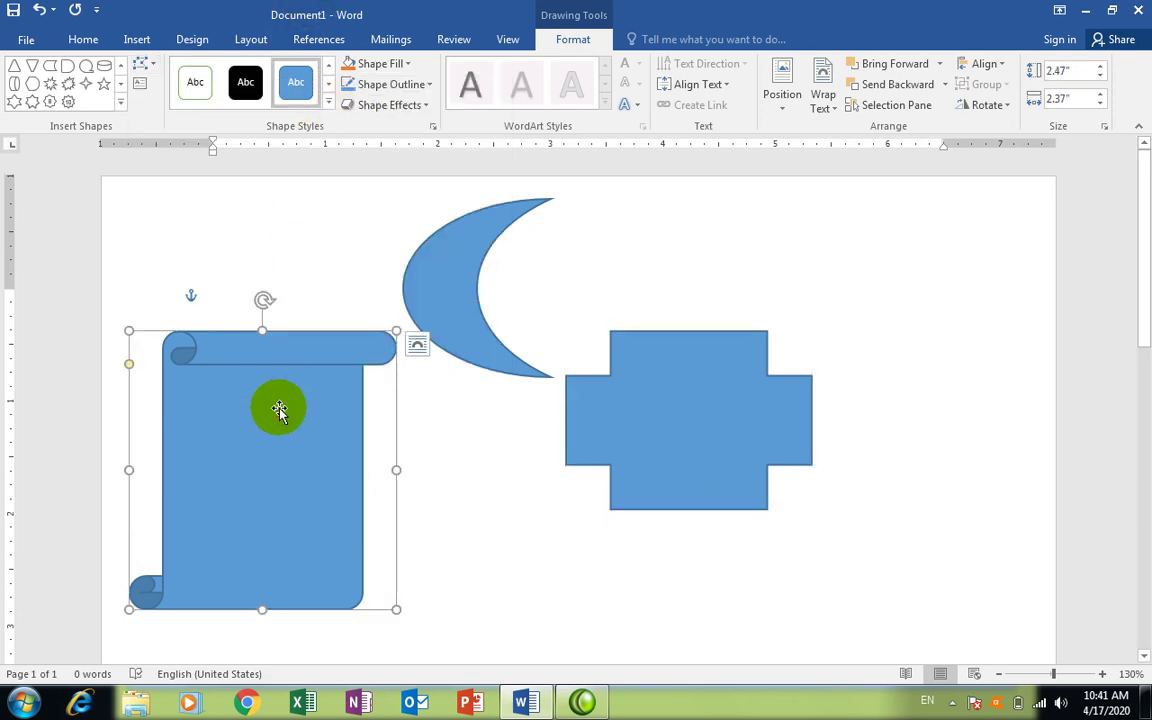
pyautogui.click(148, 65)
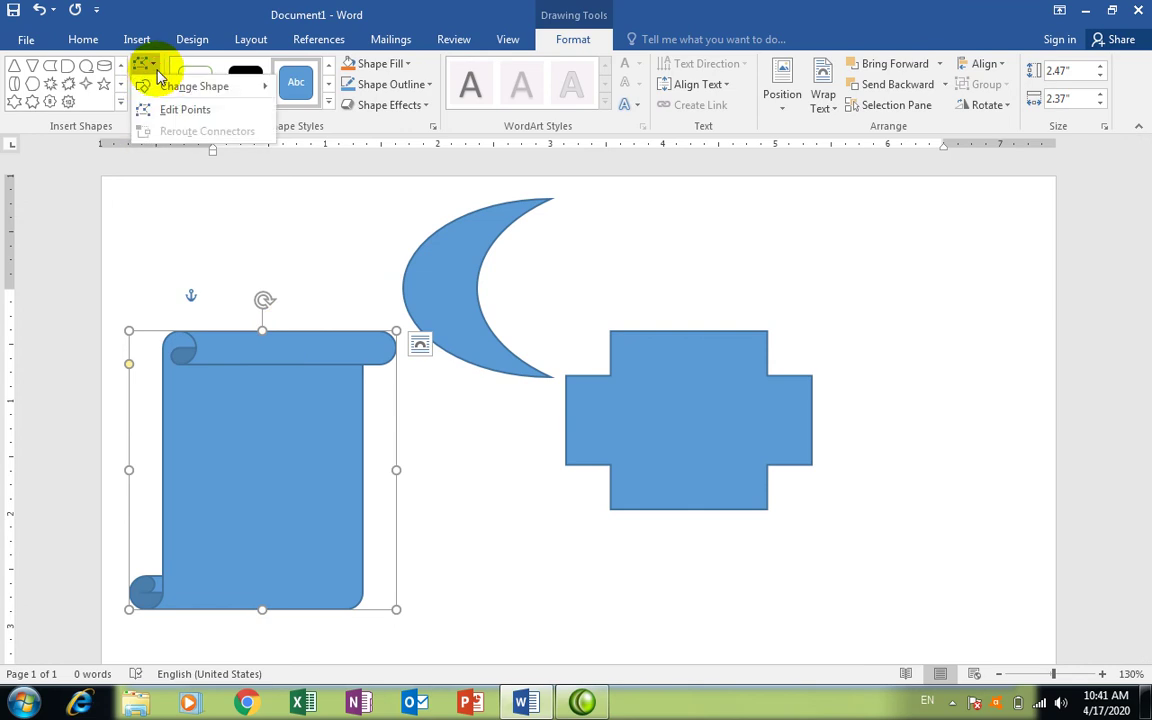
pyautogui.click(168, 112)
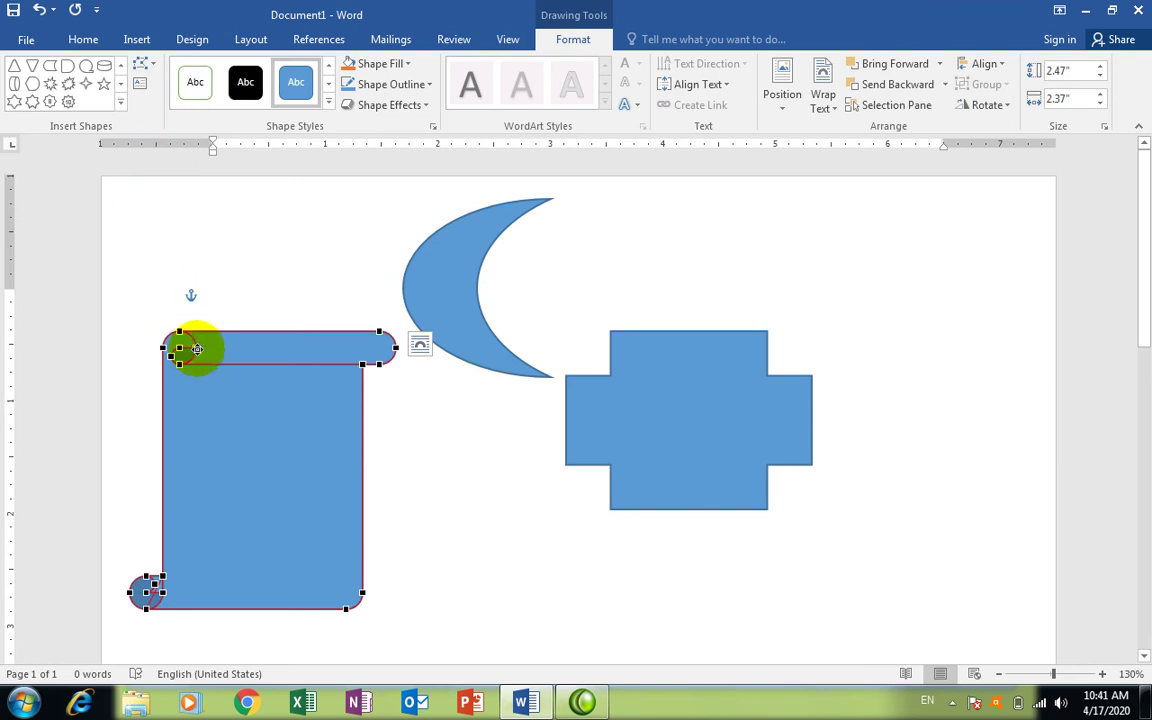
pyautogui.click(162, 577)
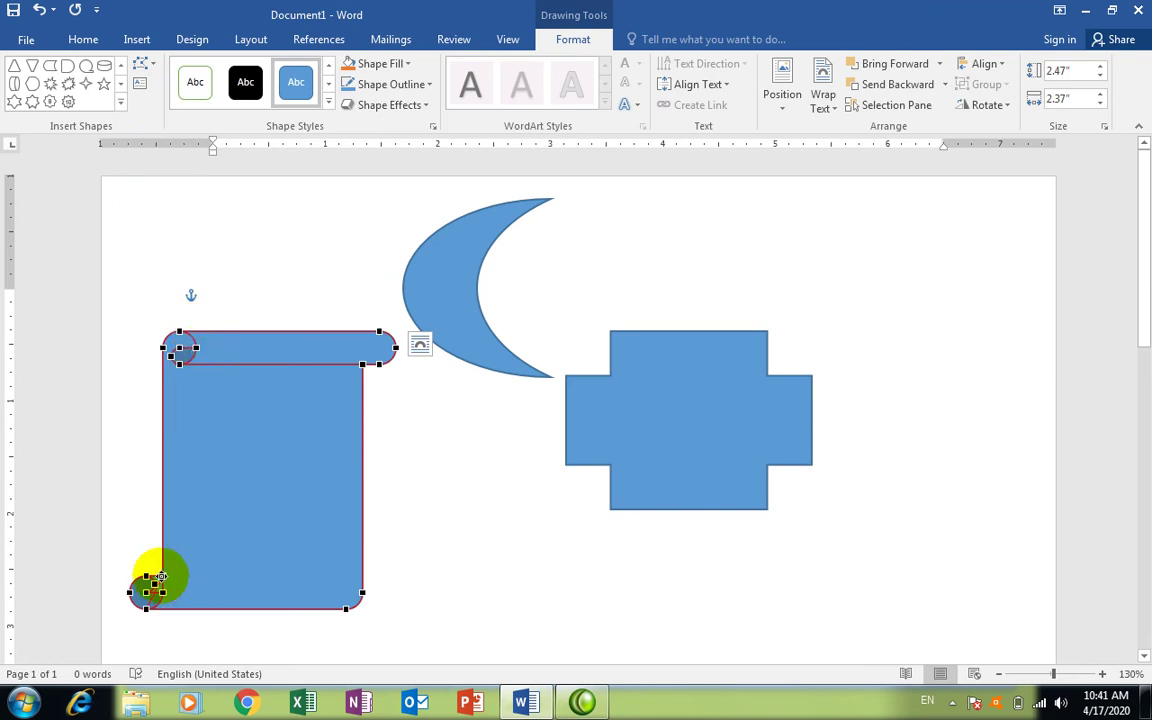
pyautogui.click(199, 348)
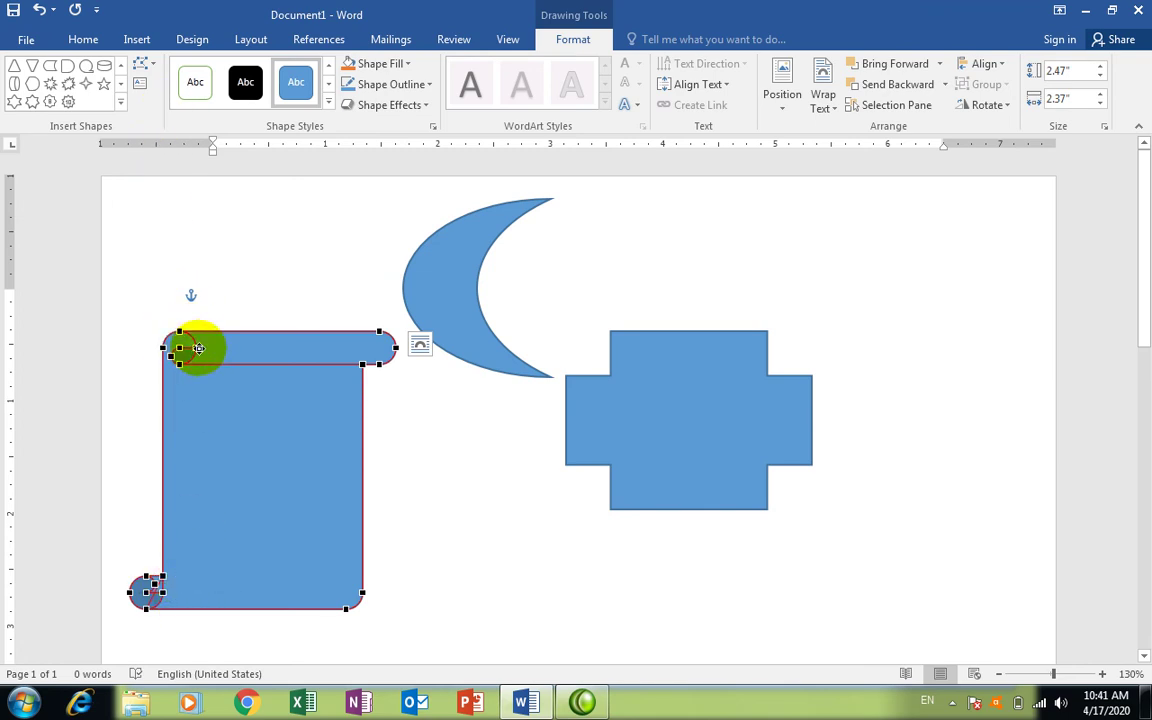
pyautogui.click(358, 364)
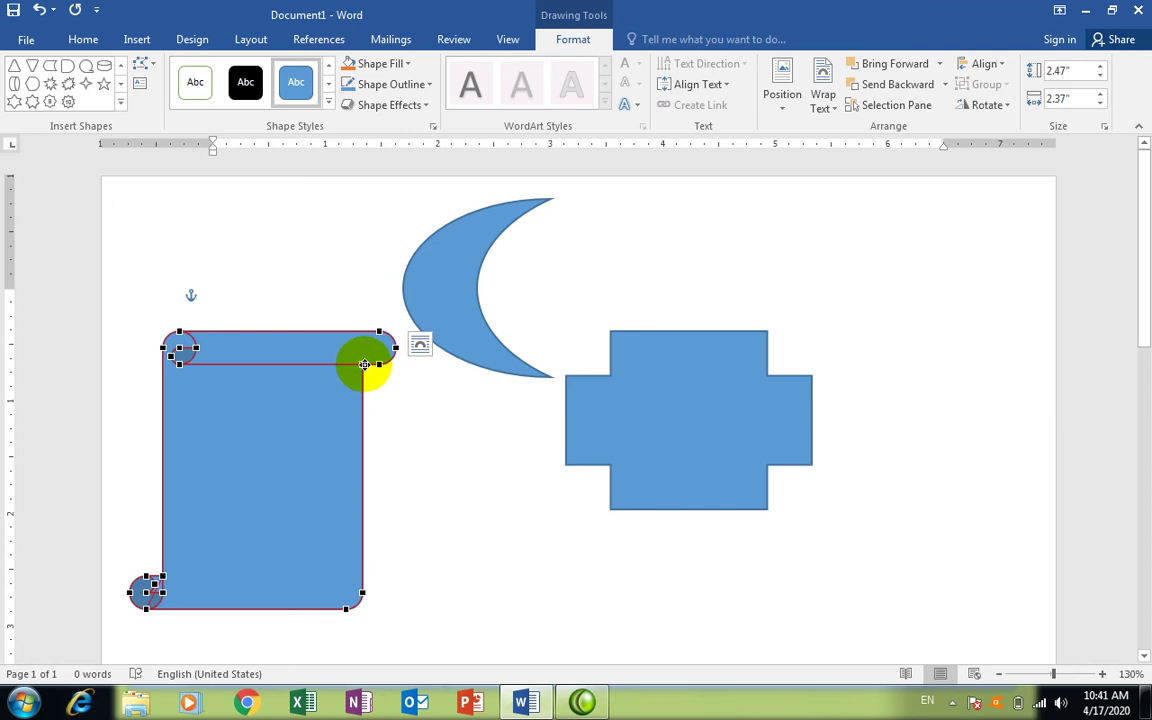
# Drag the scroll's corner and side points inward into a pinched hourglass outline
pyautogui.moveTo(362, 364)
pyautogui.mouseDown()
pyautogui.moveTo(262, 404)
pyautogui.moveTo(250, 387)
pyautogui.mouseUp()
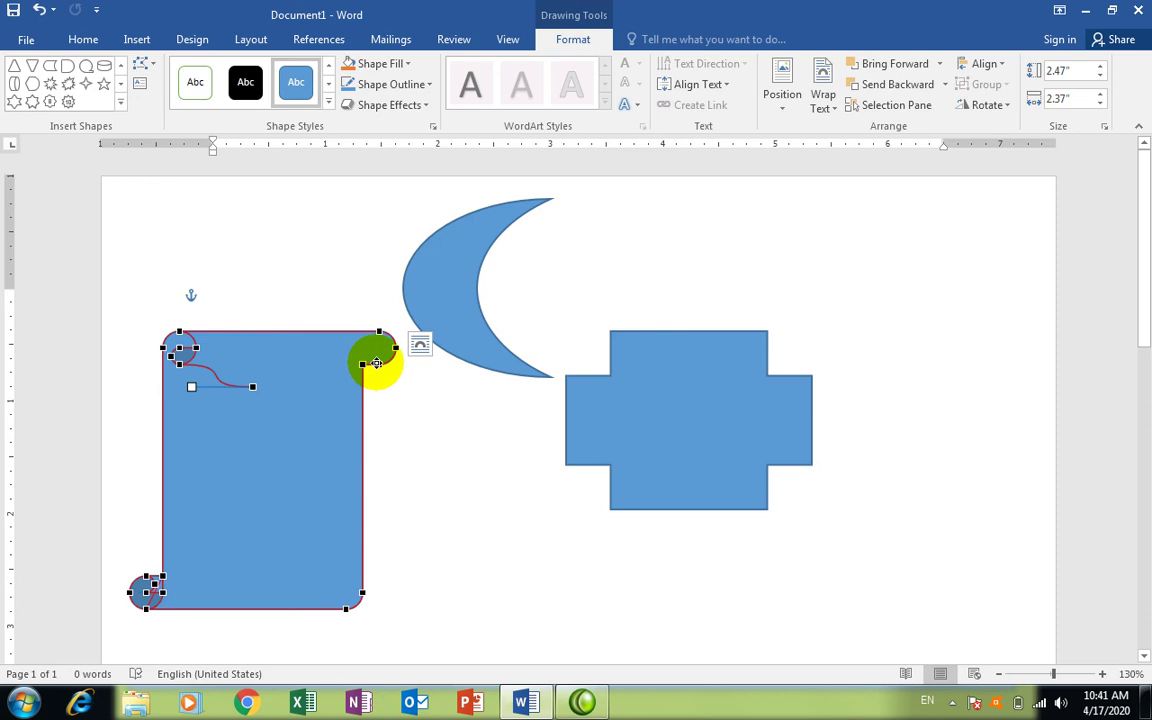
pyautogui.moveTo(376, 363)
pyautogui.mouseDown()
pyautogui.moveTo(334, 342)
pyautogui.moveTo(227, 356)
pyautogui.mouseUp()
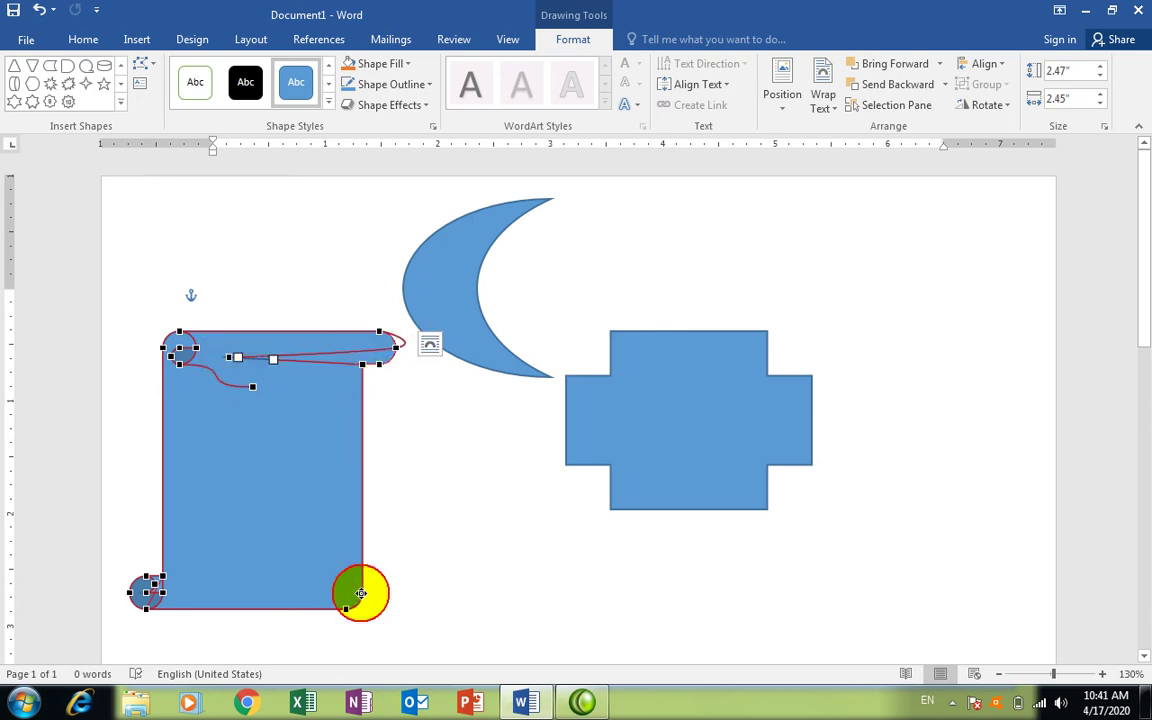
pyautogui.moveTo(361, 593); pyautogui.dragTo(245, 505)
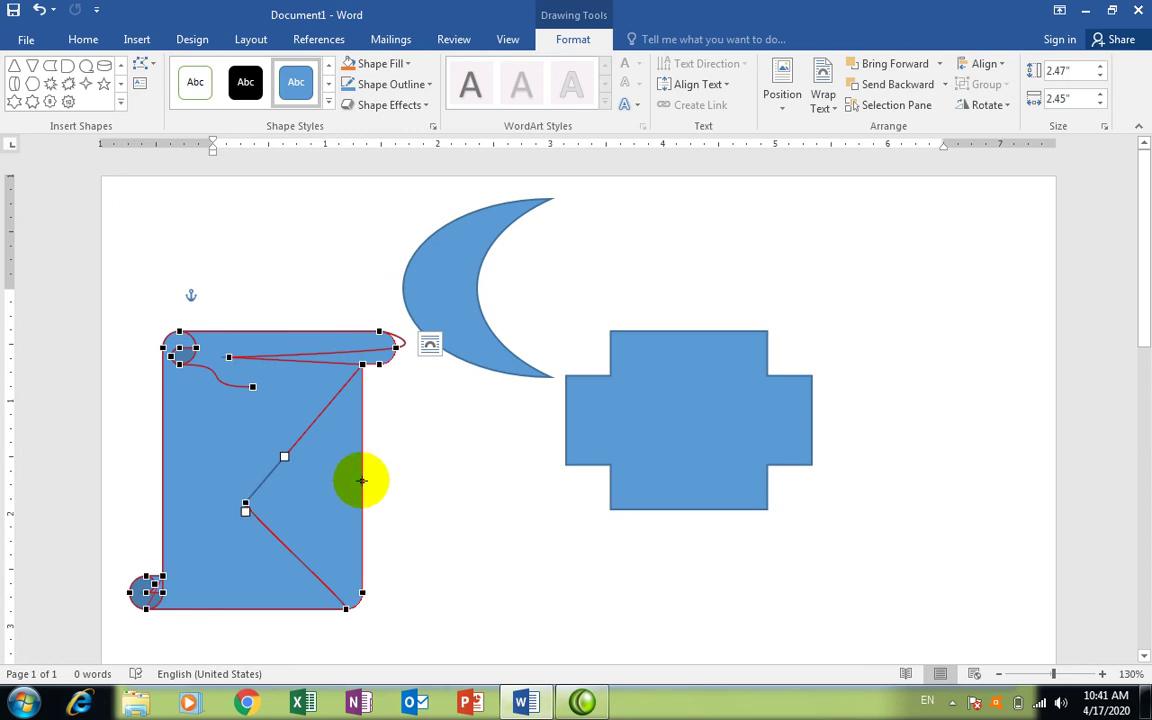
pyautogui.moveTo(362, 481); pyautogui.dragTo(236, 514)
pyautogui.moveTo(161, 492); pyautogui.dragTo(243, 438)
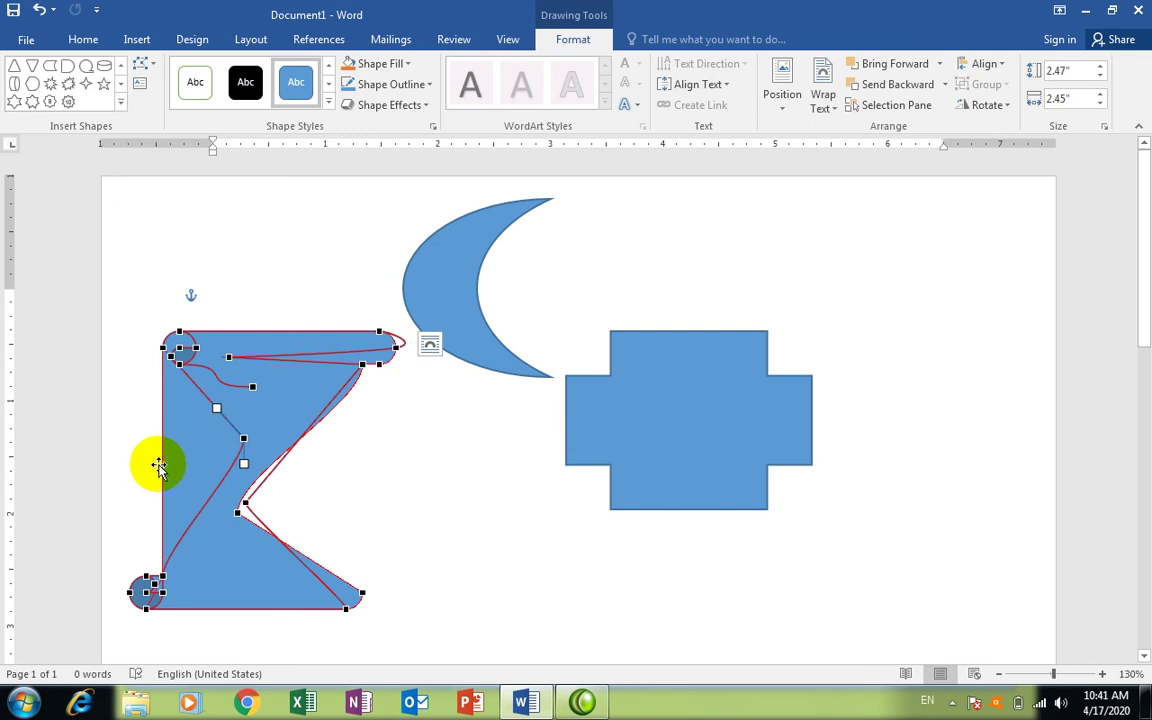
pyautogui.moveTo(217, 463); pyautogui.dragTo(247, 476)
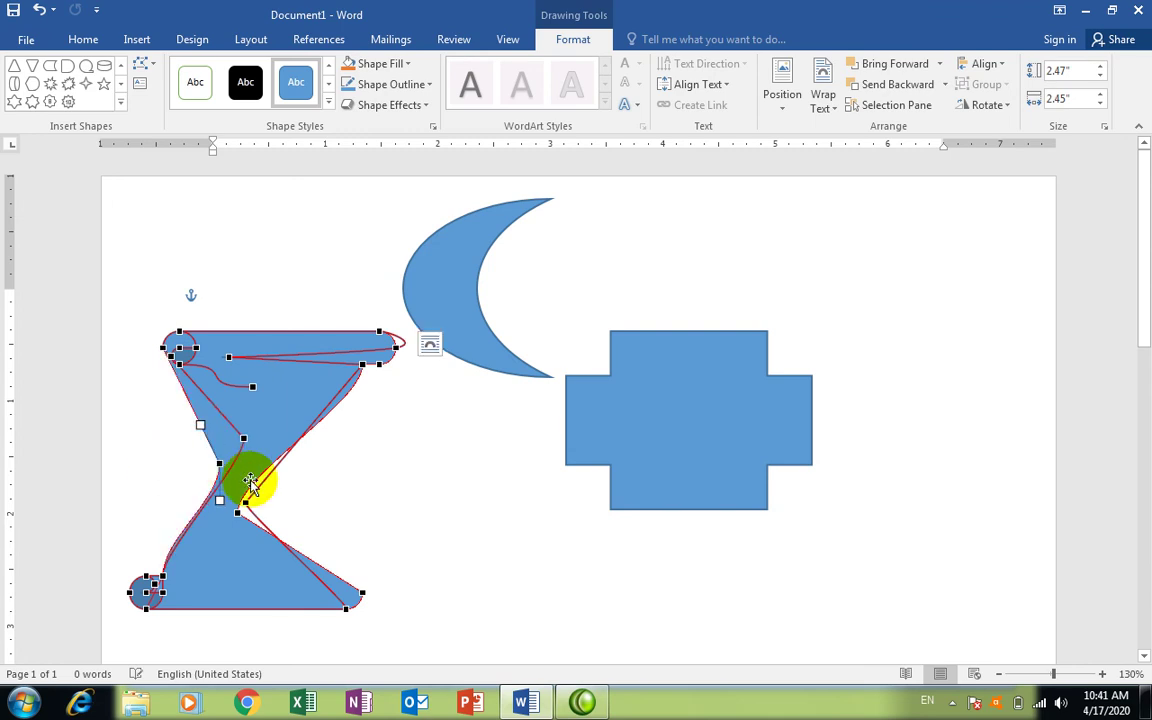
pyautogui.click(681, 400)
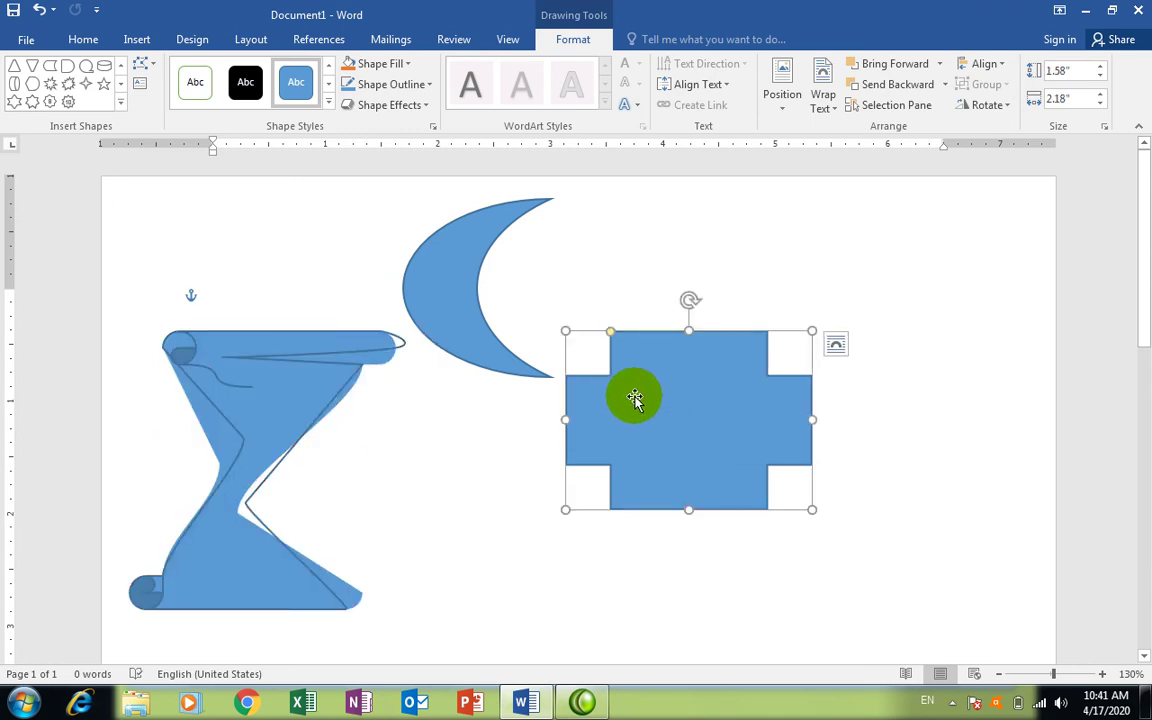
# Edit the cross's points, pulling its corners inward into a bowtie form
pyautogui.click(145, 66)
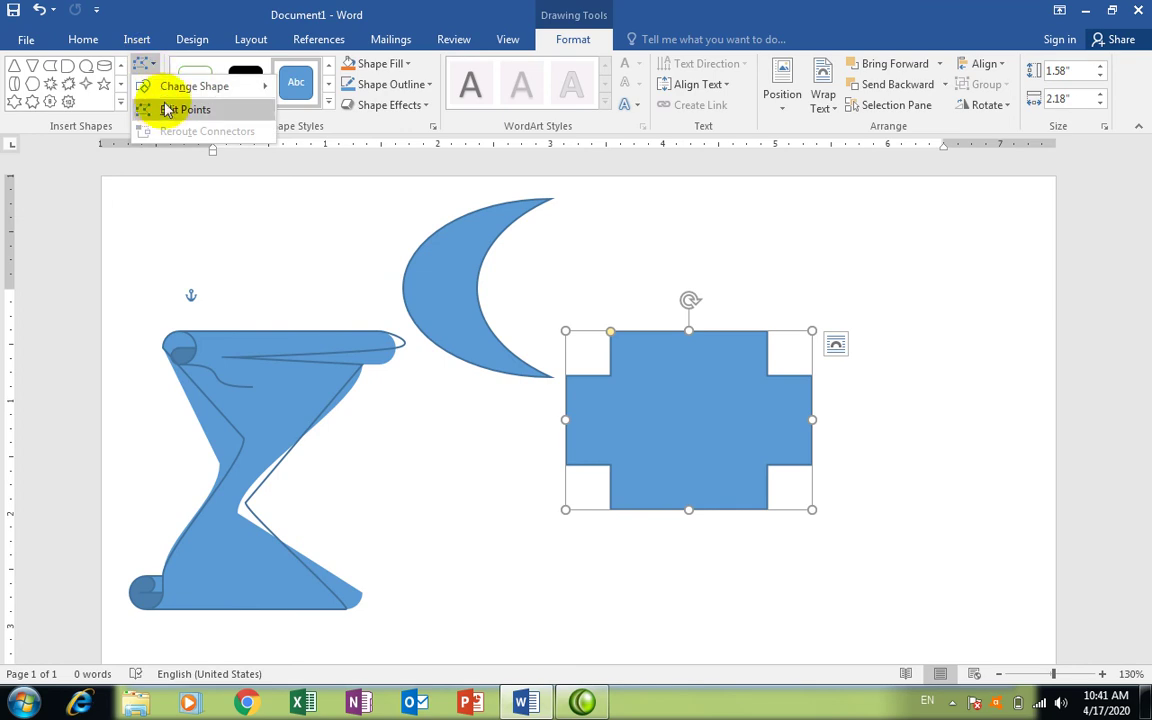
pyautogui.click(168, 109)
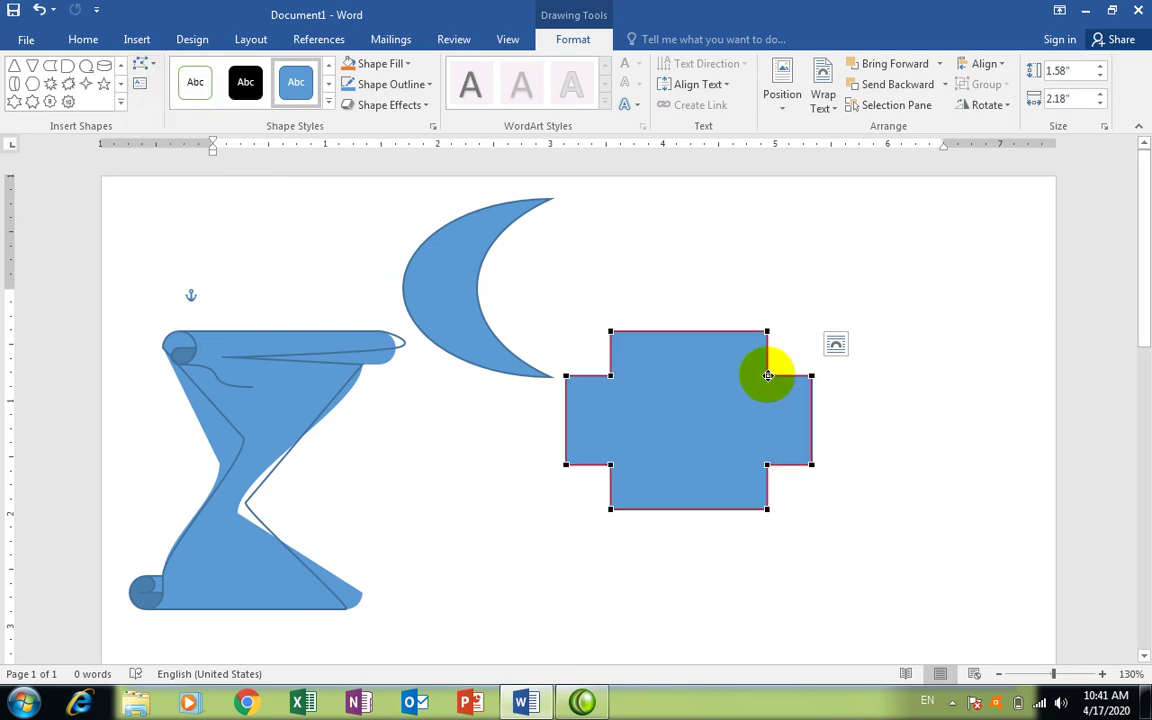
pyautogui.moveTo(766, 376); pyautogui.dragTo(697, 407)
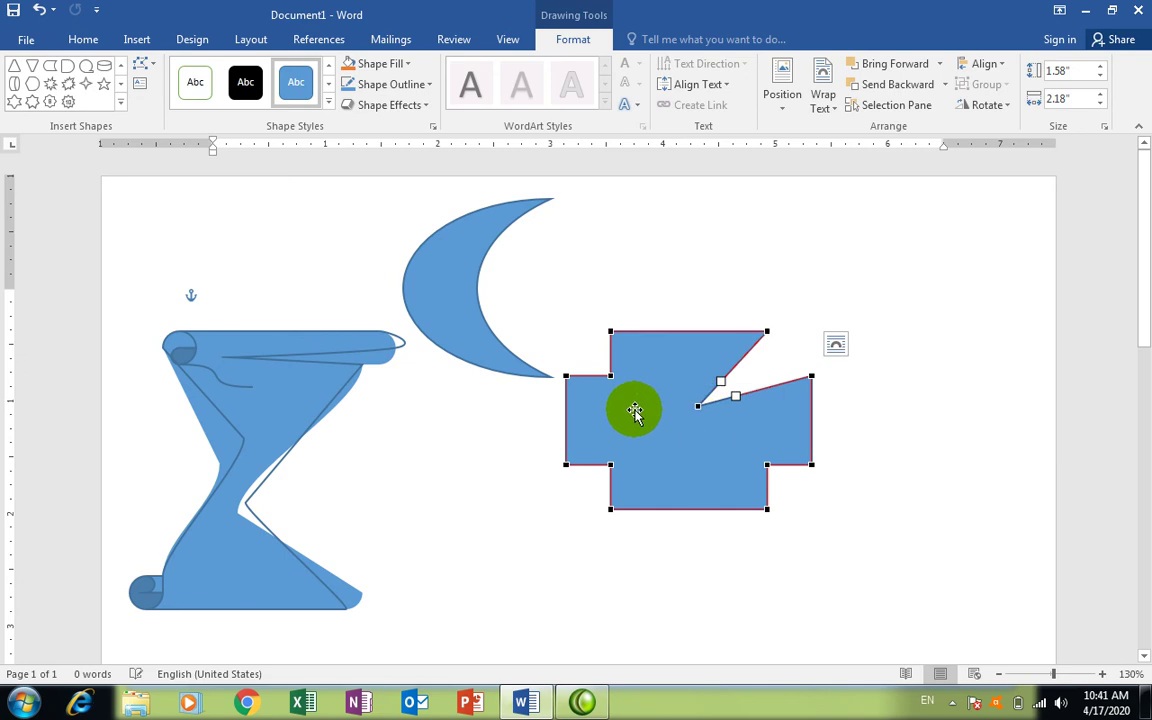
pyautogui.moveTo(610, 376); pyautogui.dragTo(688, 405)
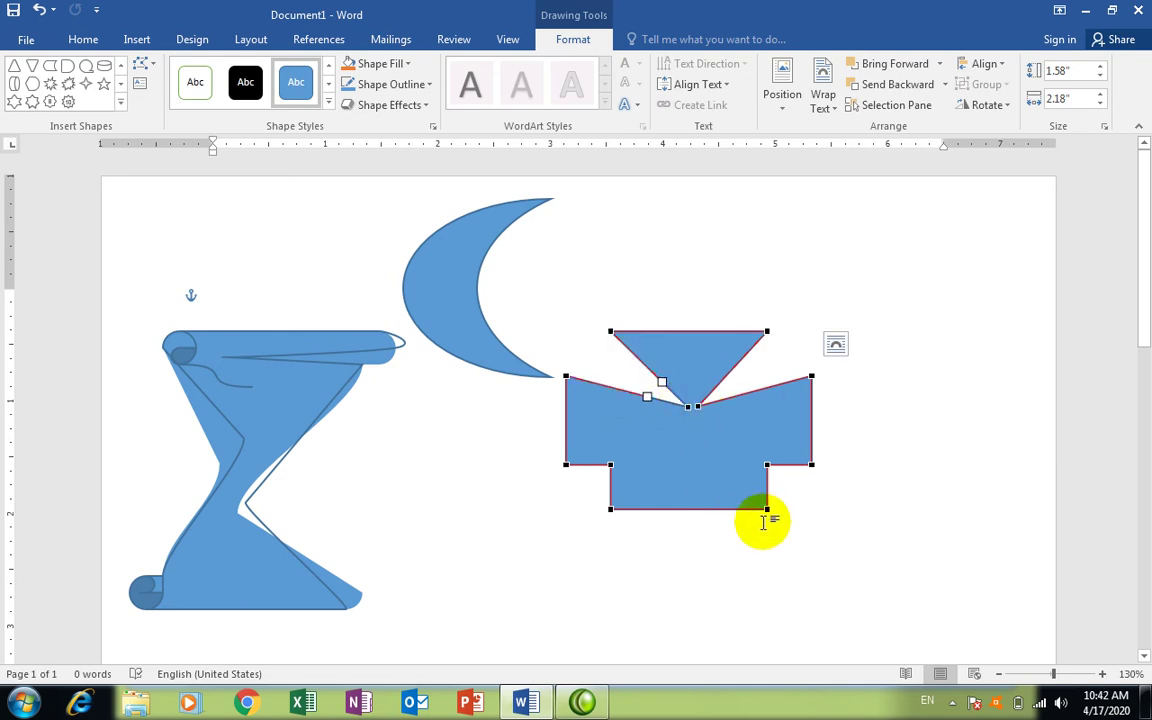
pyautogui.moveTo(767, 506); pyautogui.dragTo(689, 422)
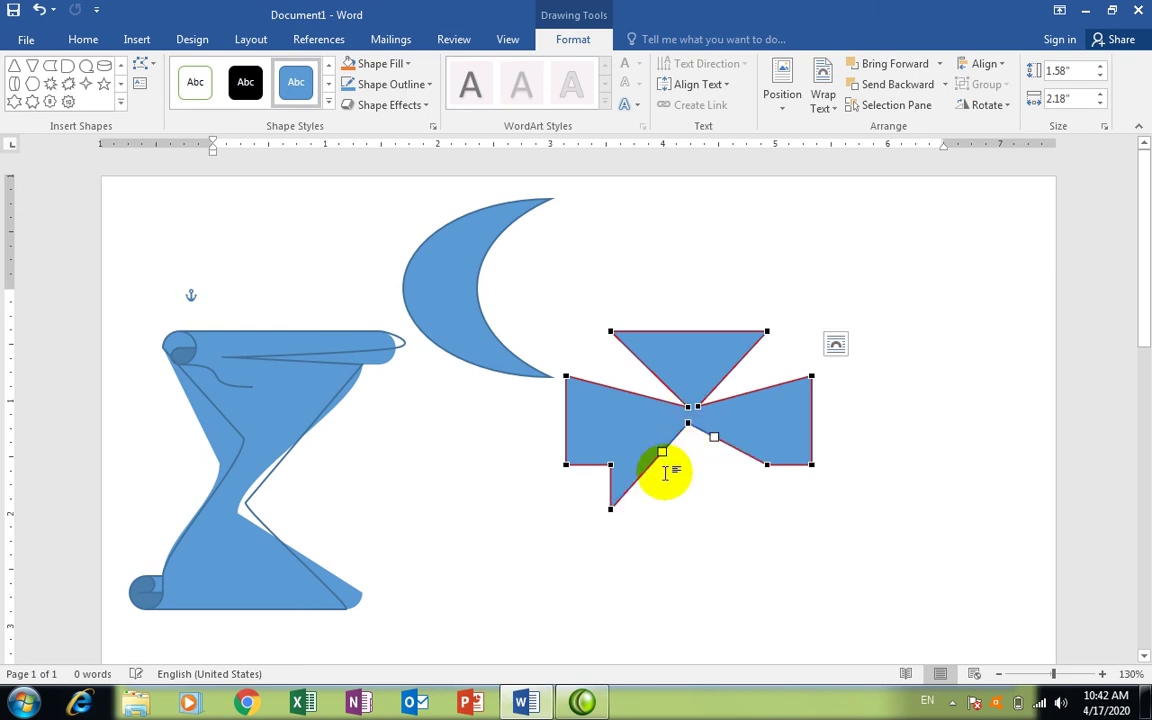
pyautogui.moveTo(611, 511); pyautogui.dragTo(616, 479)
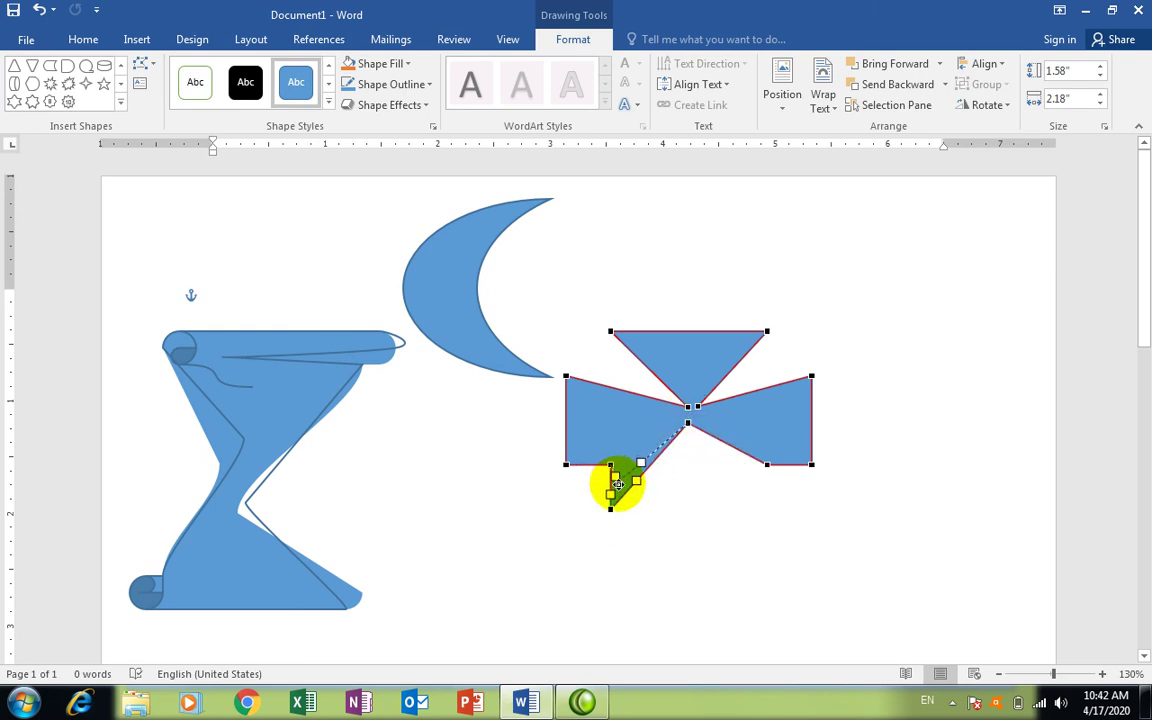
# Move the bowtie slightly down below the moon
pyautogui.click(715, 380)
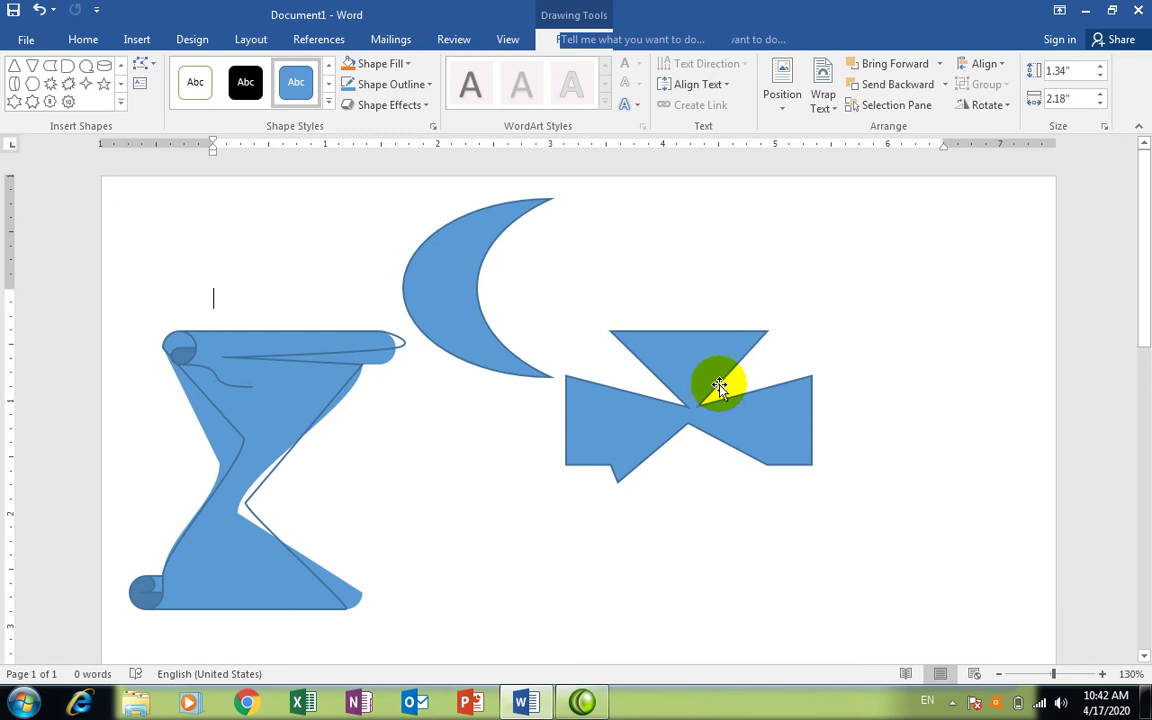
pyautogui.click(699, 420)
pyautogui.moveTo(699, 420); pyautogui.dragTo(696, 436)
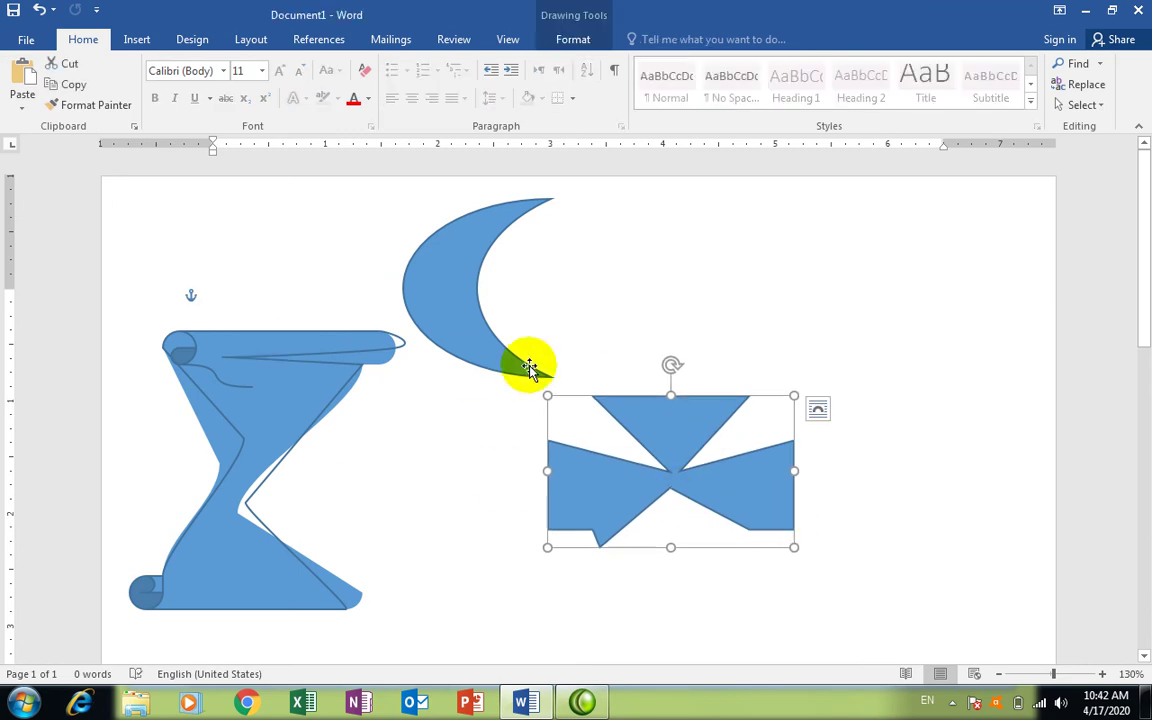
# Select the moon and browse the Shapes and Edit Shape menus without changing anything
pyautogui.click(449, 327)
pyautogui.click(573, 39)
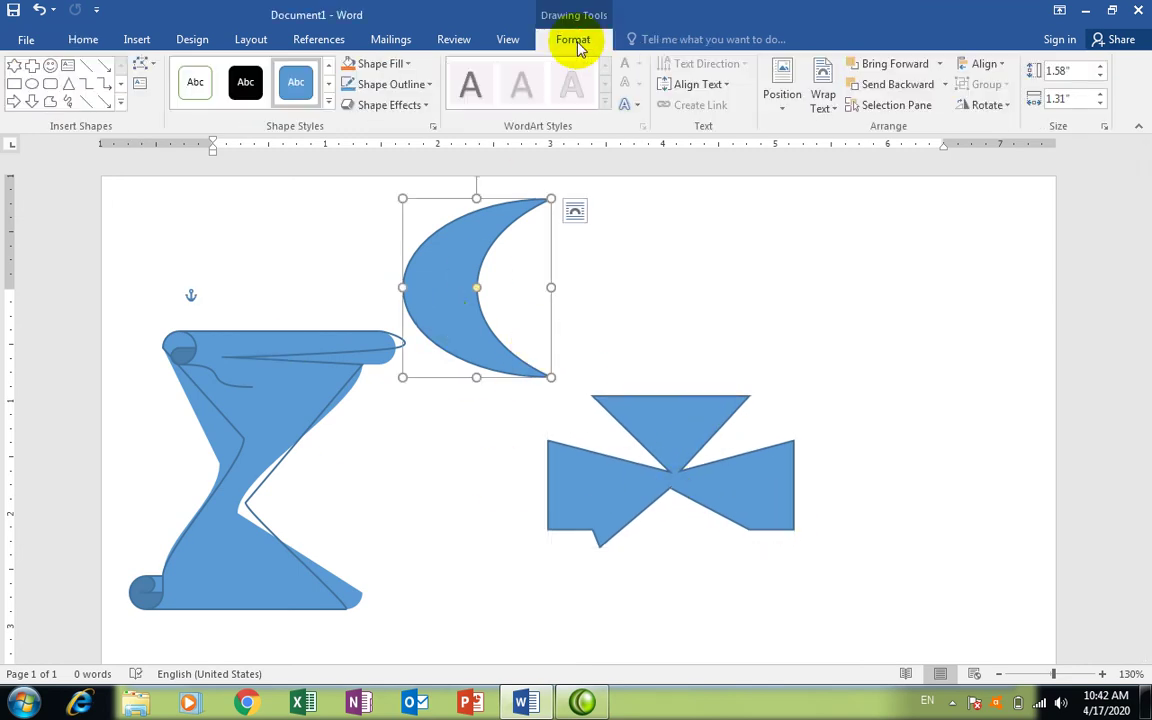
pyautogui.click(664, 271)
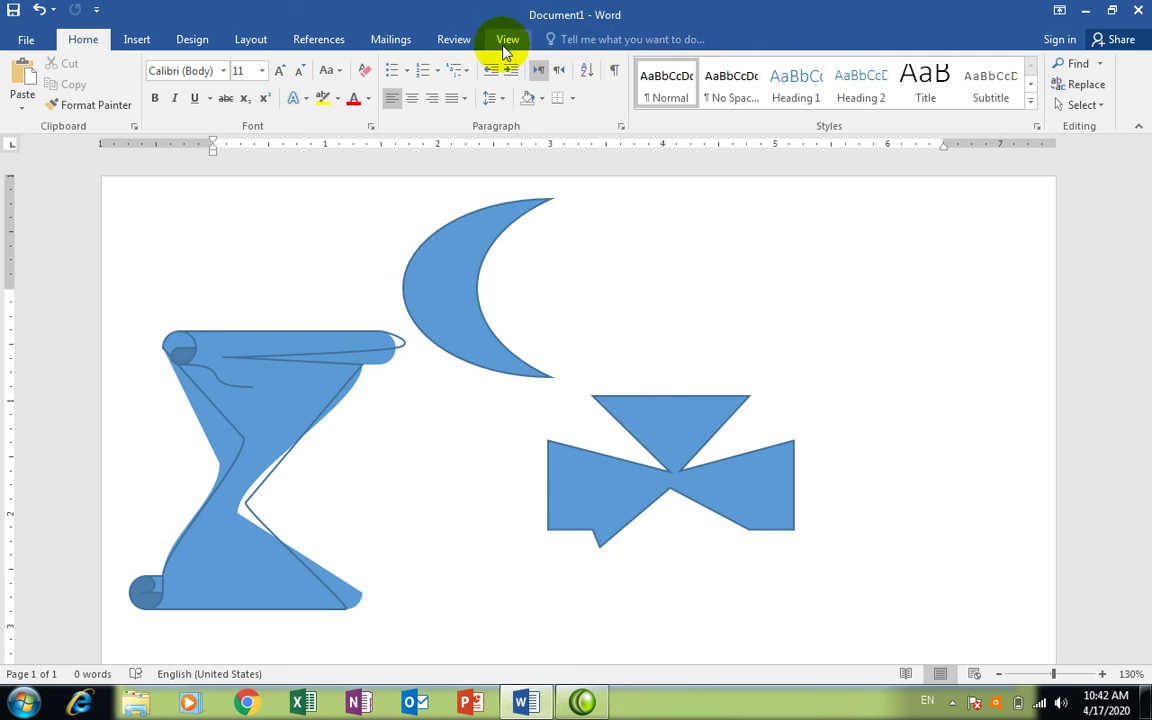
pyautogui.click(136, 39)
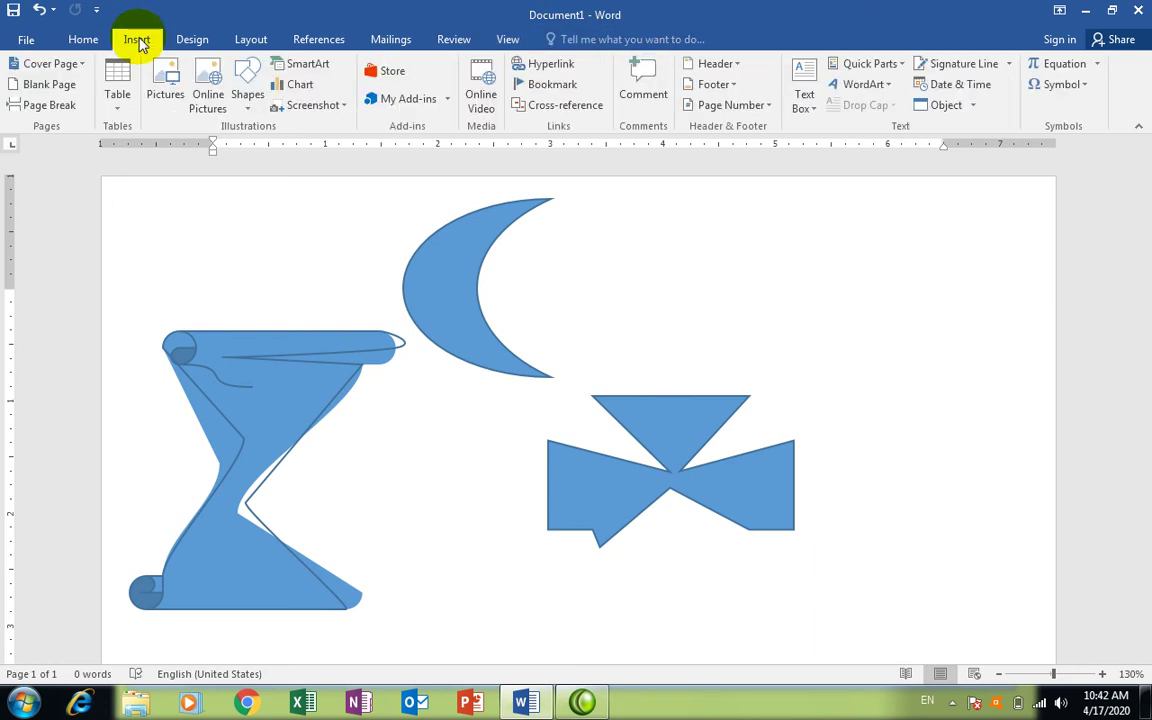
pyautogui.click(243, 103)
pyautogui.click(313, 12)
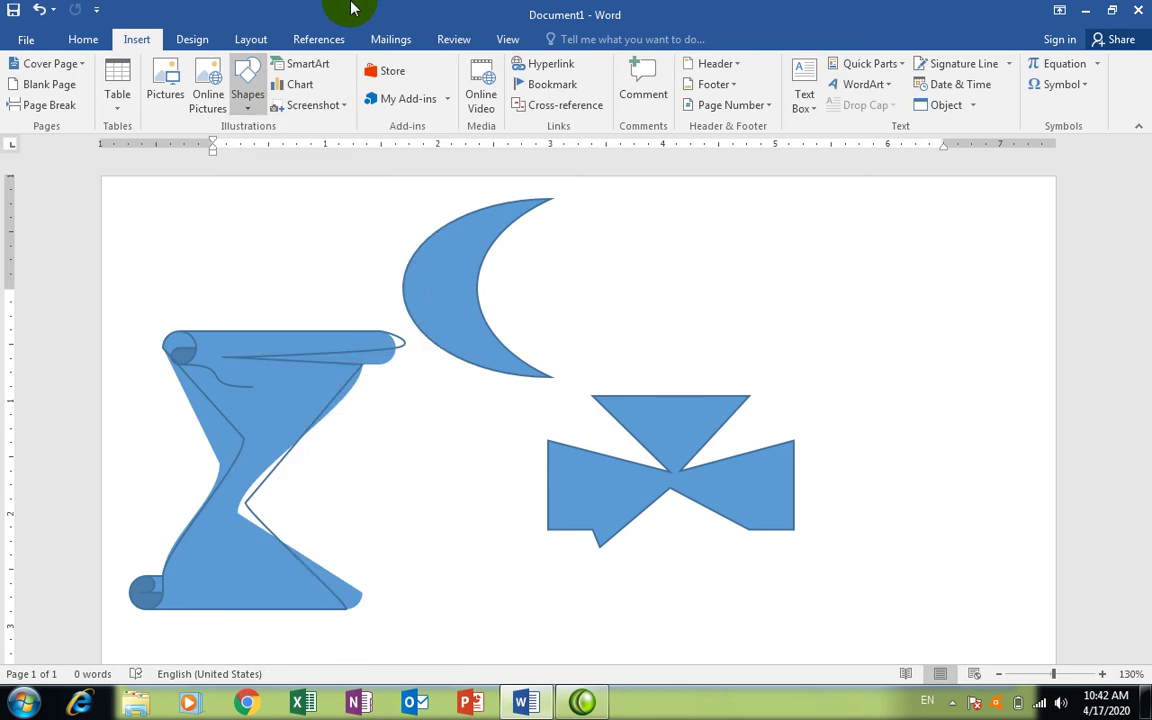
pyautogui.click(457, 284)
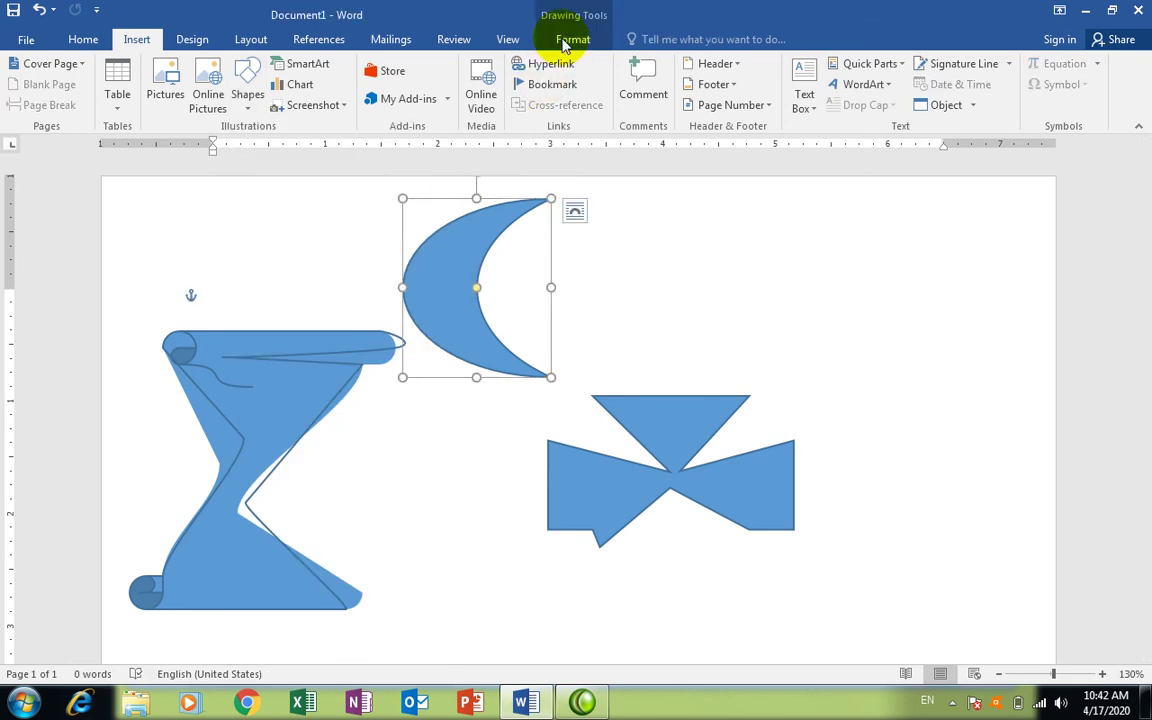
pyautogui.click(565, 41)
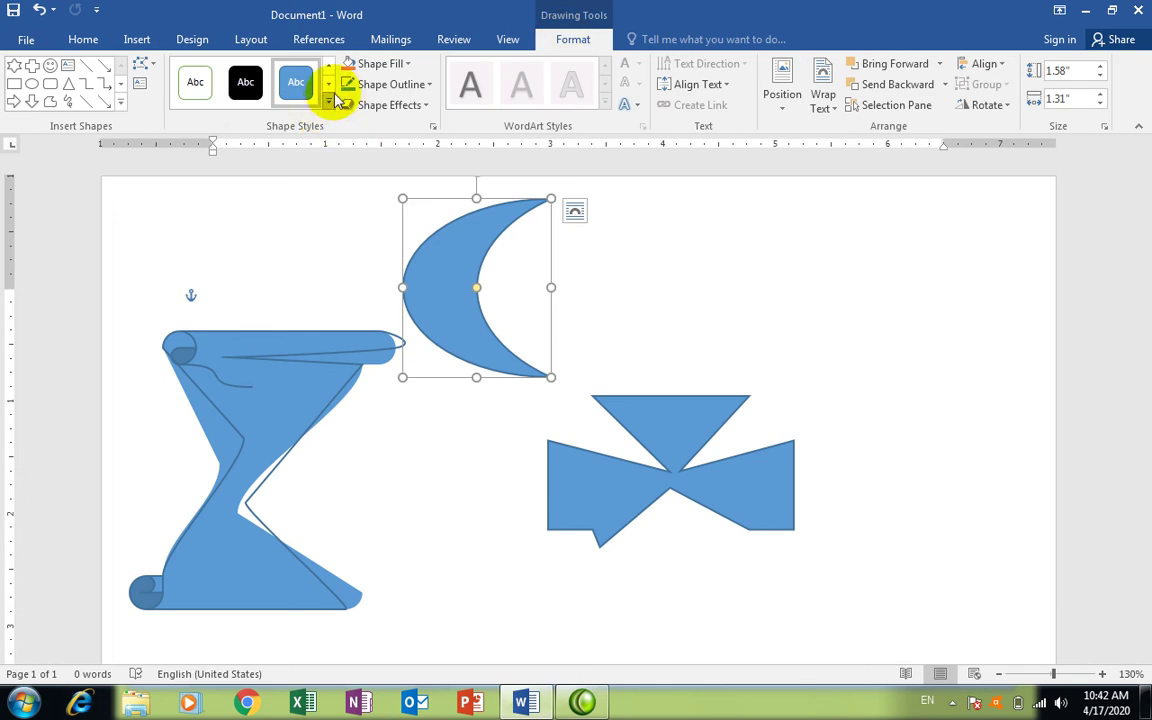
pyautogui.click(152, 66)
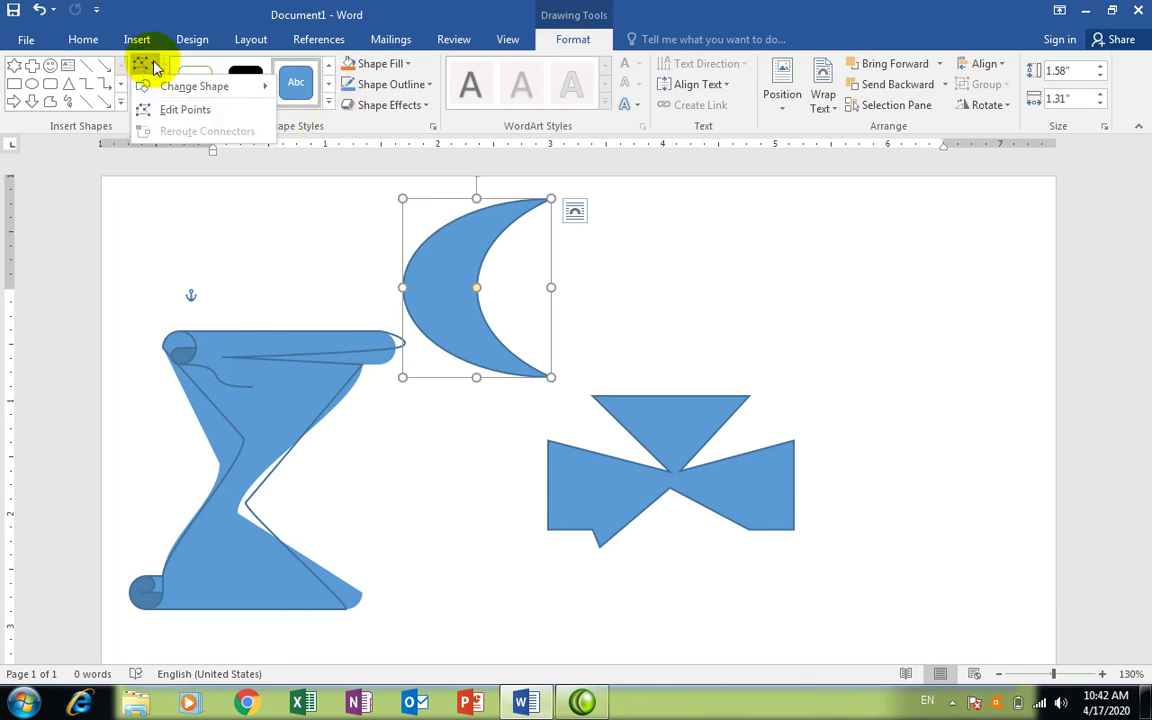
pyautogui.click(176, 228)
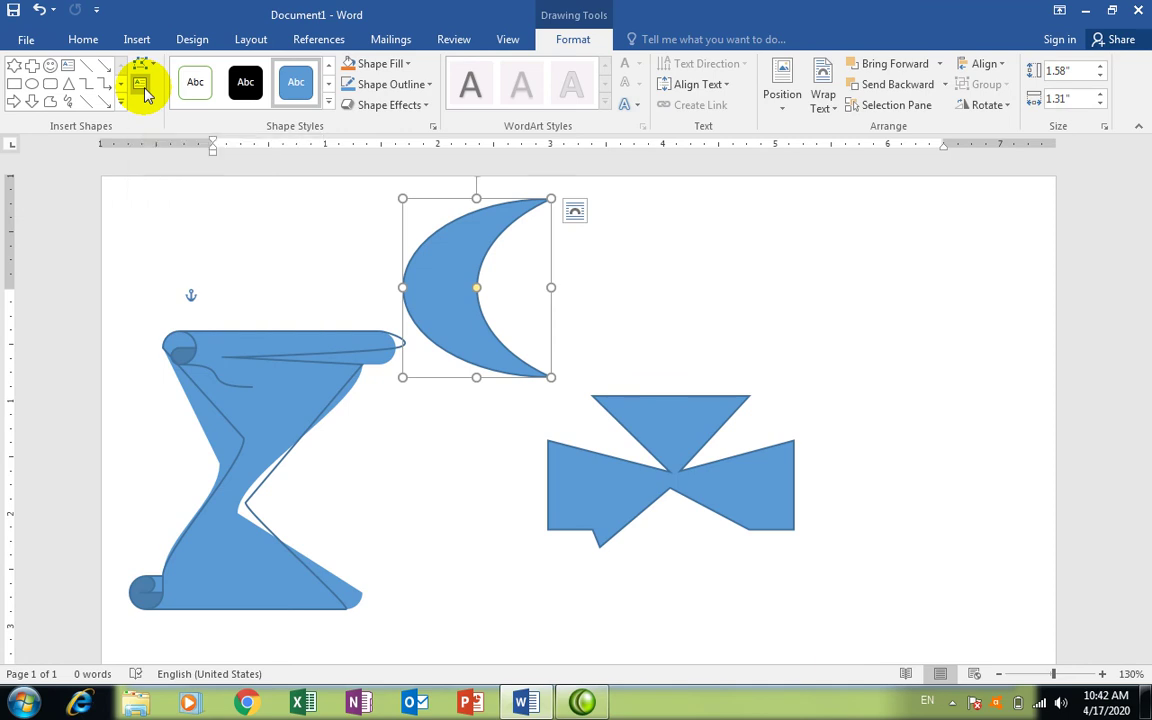
# Start inserting a picture from file, then cancel it
pyautogui.click(138, 38)
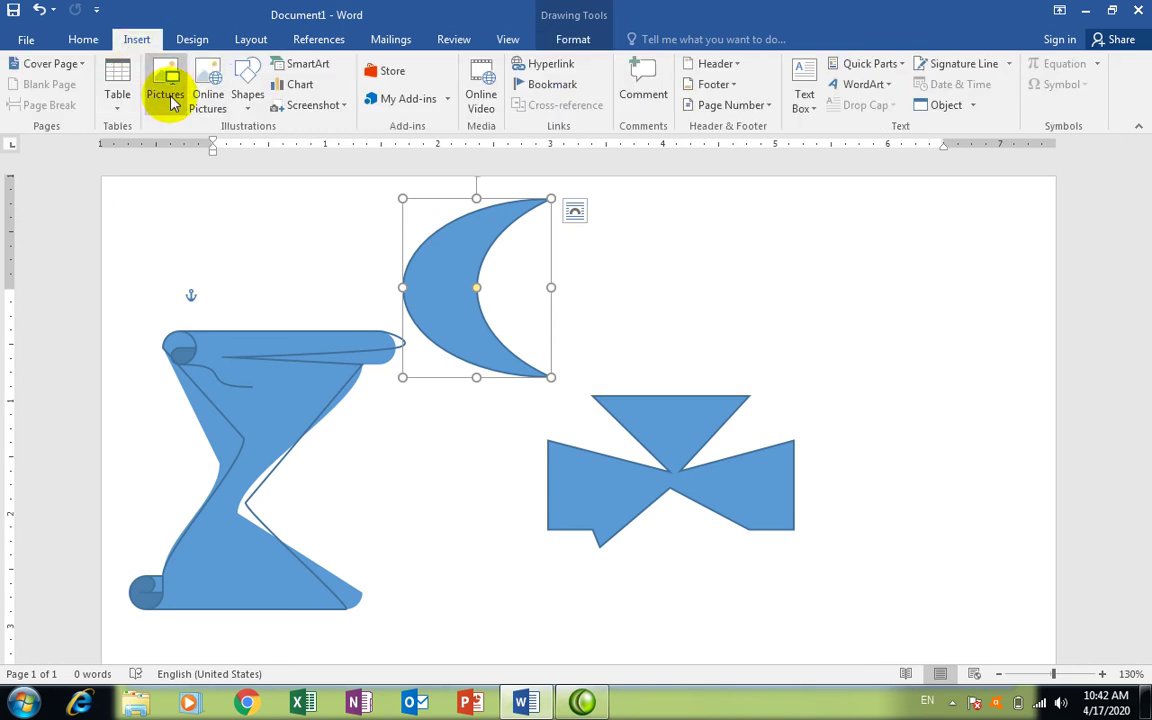
pyautogui.click(168, 95)
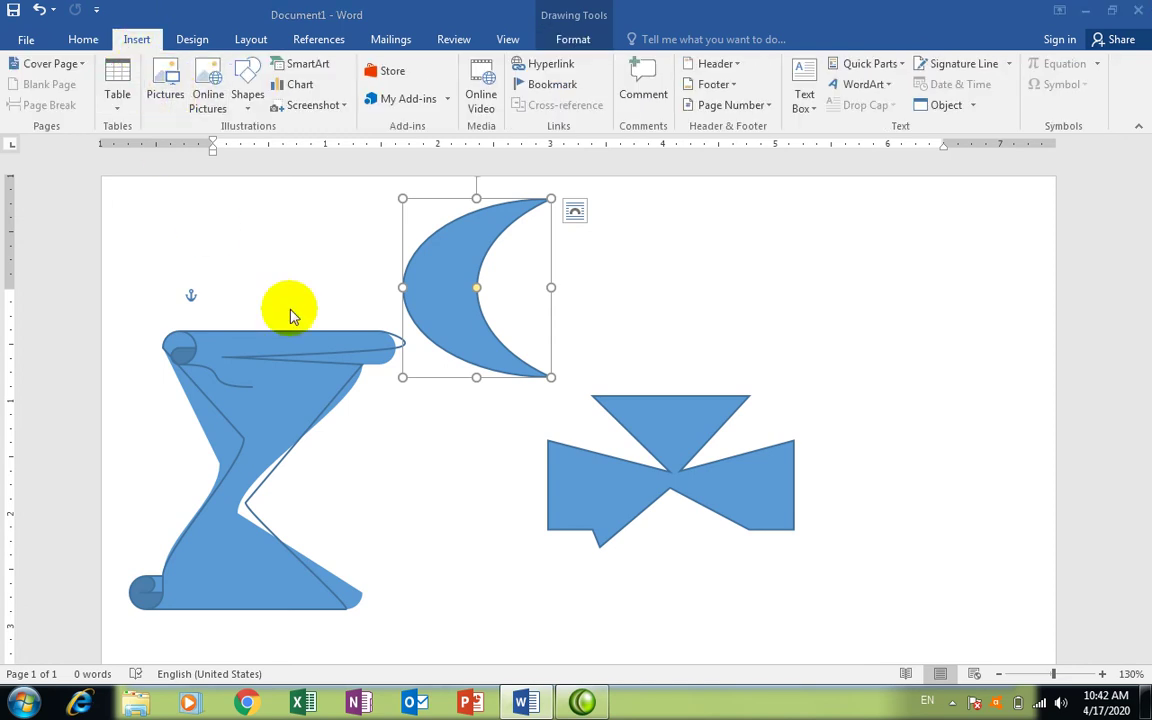
pyautogui.click(551, 12)
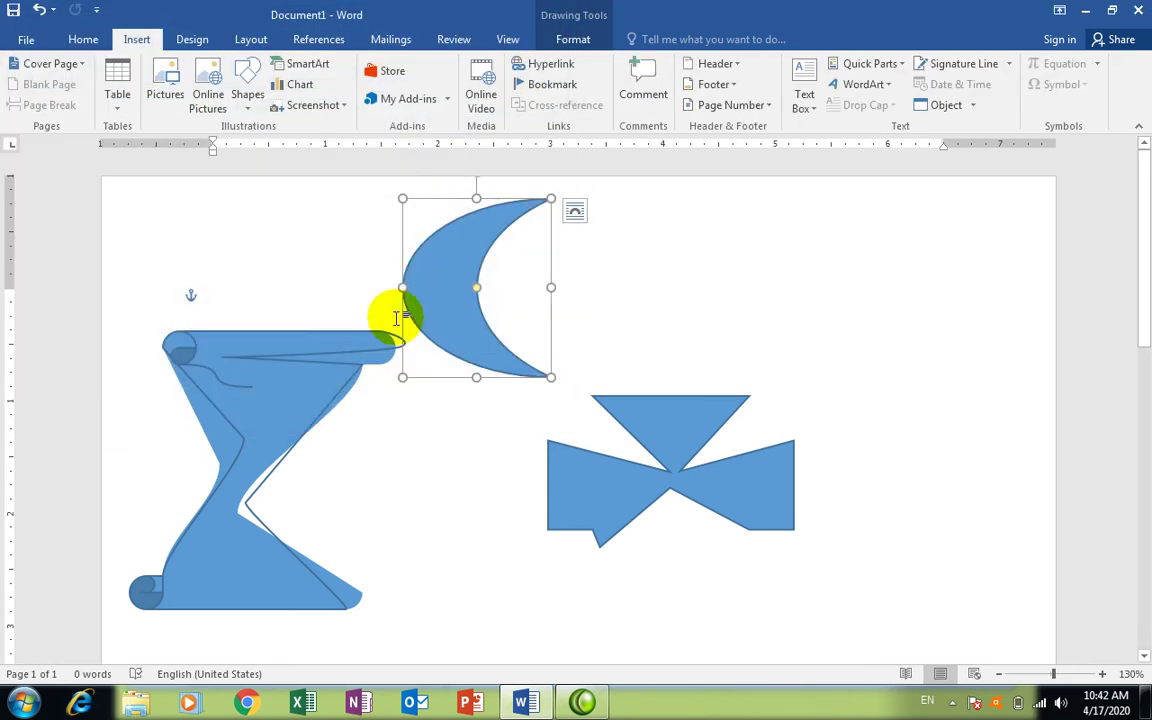
# Move the moon to the page's right edge and delete the bowtie and scroll
pyautogui.moveTo(442, 296); pyautogui.dragTo(873, 327)
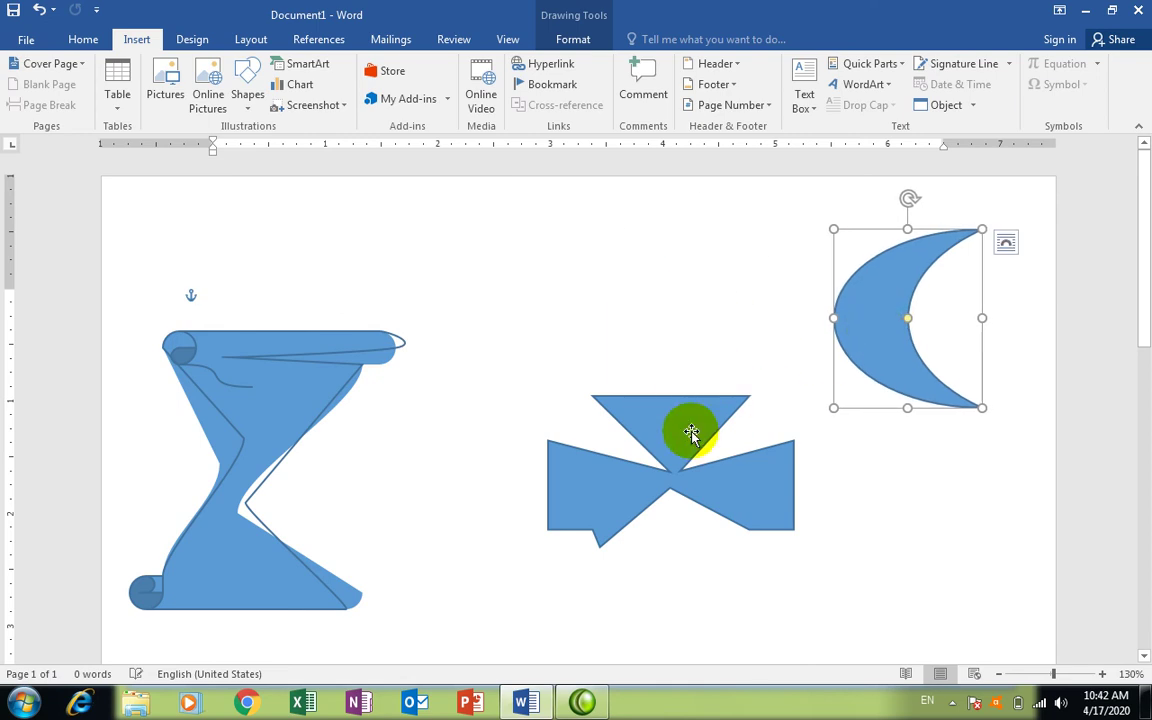
pyautogui.click(691, 432)
pyautogui.press('Delete')
pyautogui.click(261, 392)
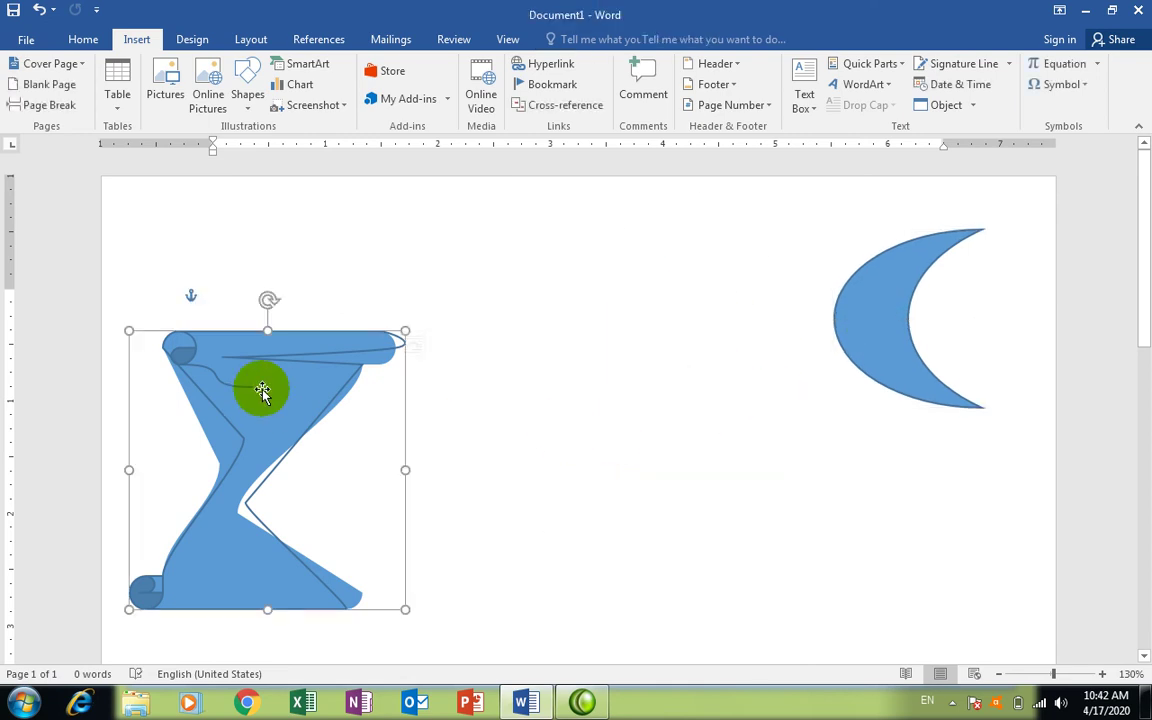
pyautogui.press('Delete')
# Insert the 'online' PNG picture from the Desktop folder
pyautogui.click(165, 82)
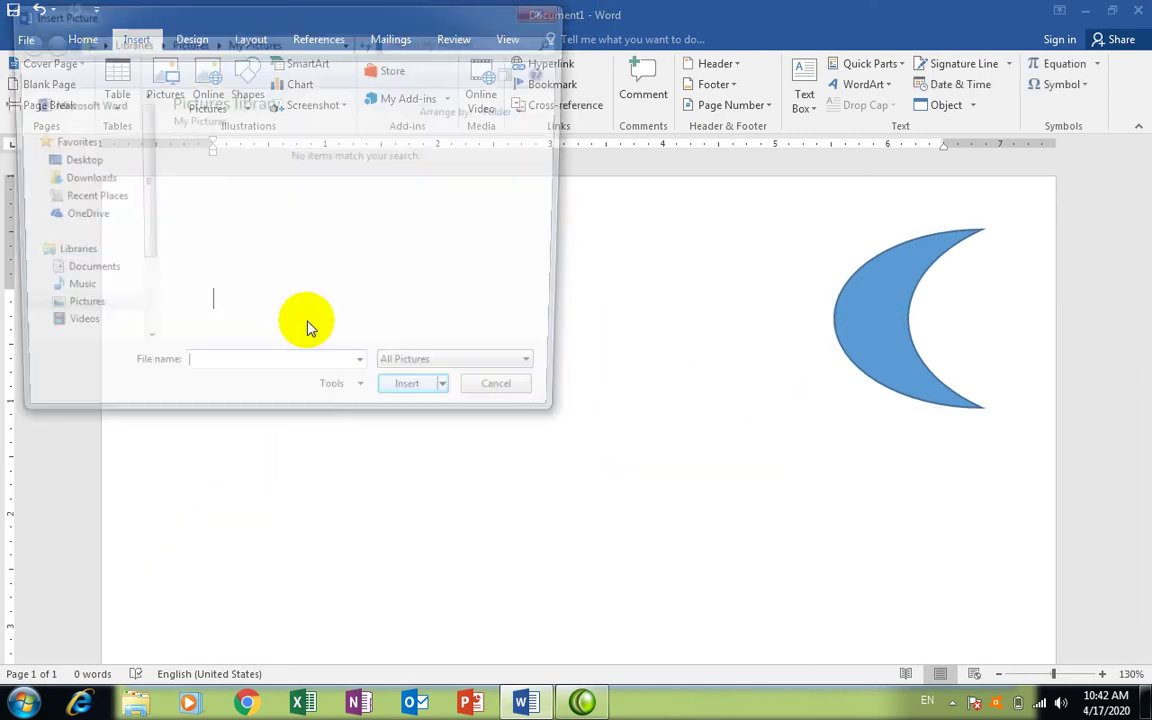
pyautogui.click(70, 160)
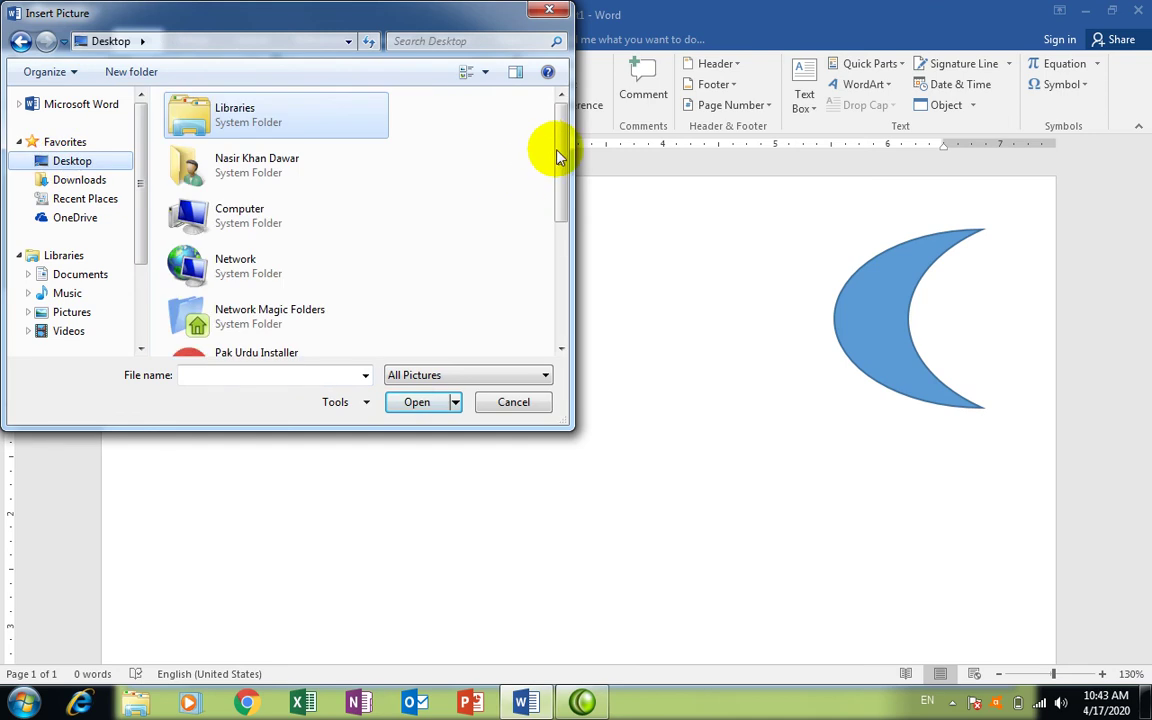
pyautogui.moveTo(558, 155); pyautogui.dragTo(556, 327)
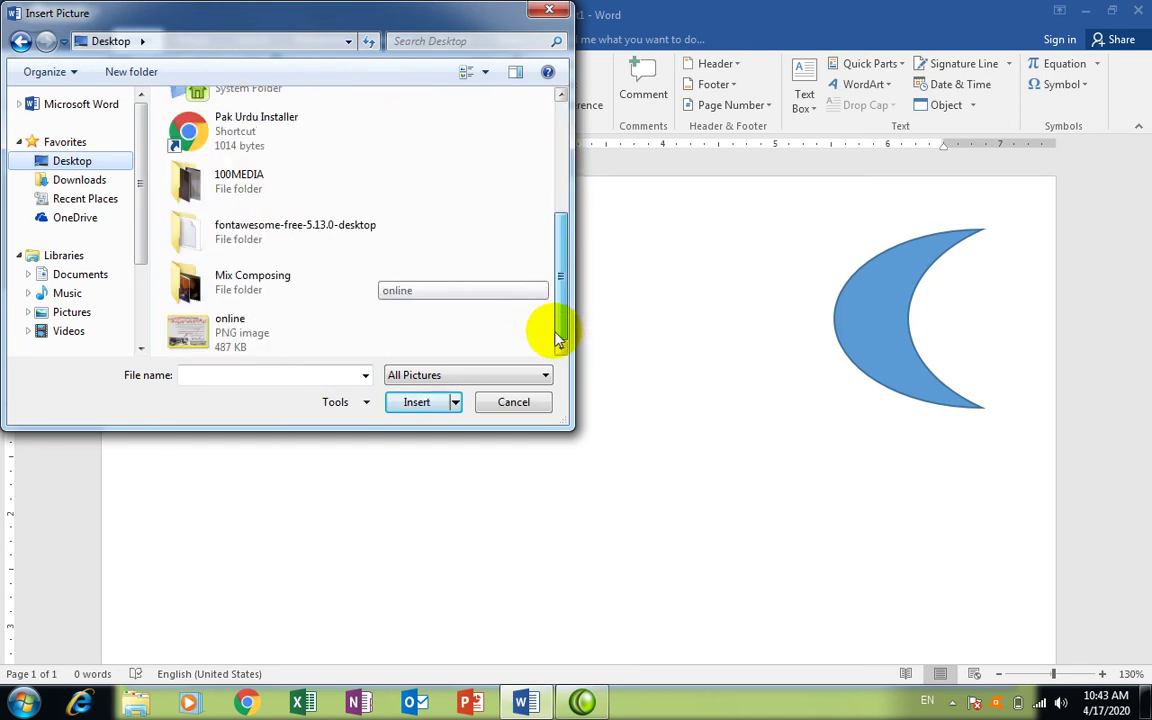
pyautogui.doubleClick(245, 343)
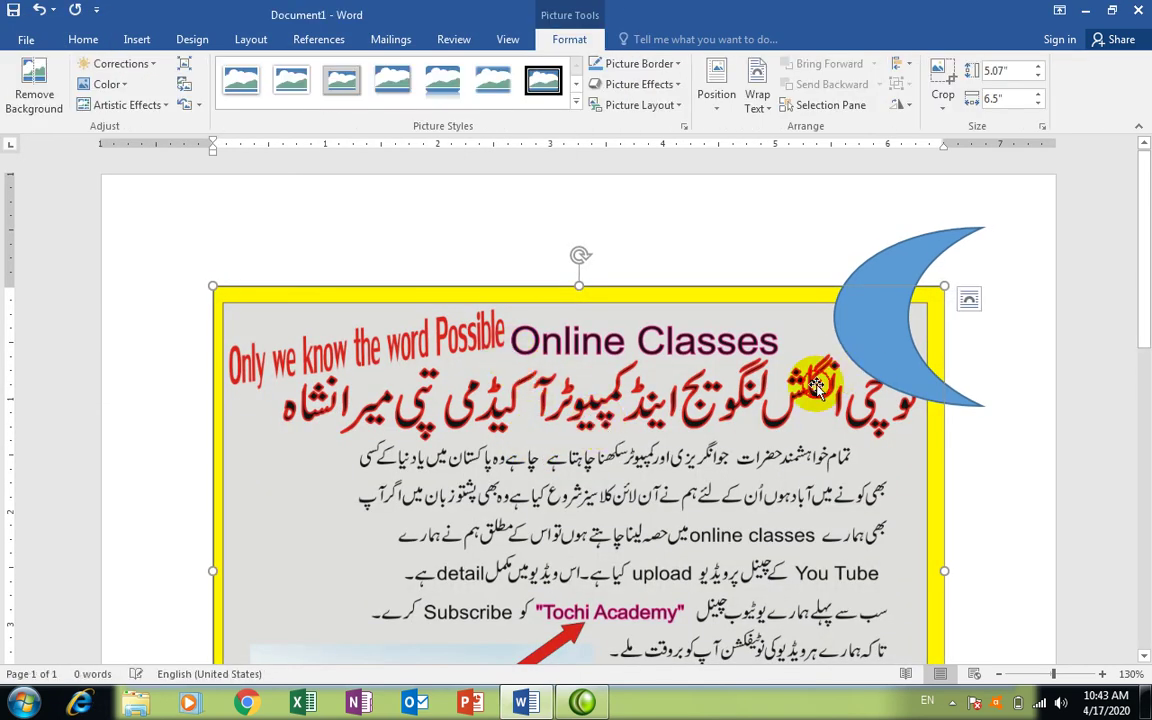
# Float the picture In Front of Text and resize it to 3.59" by 4.6" at top-left
pyautogui.click(970, 301)
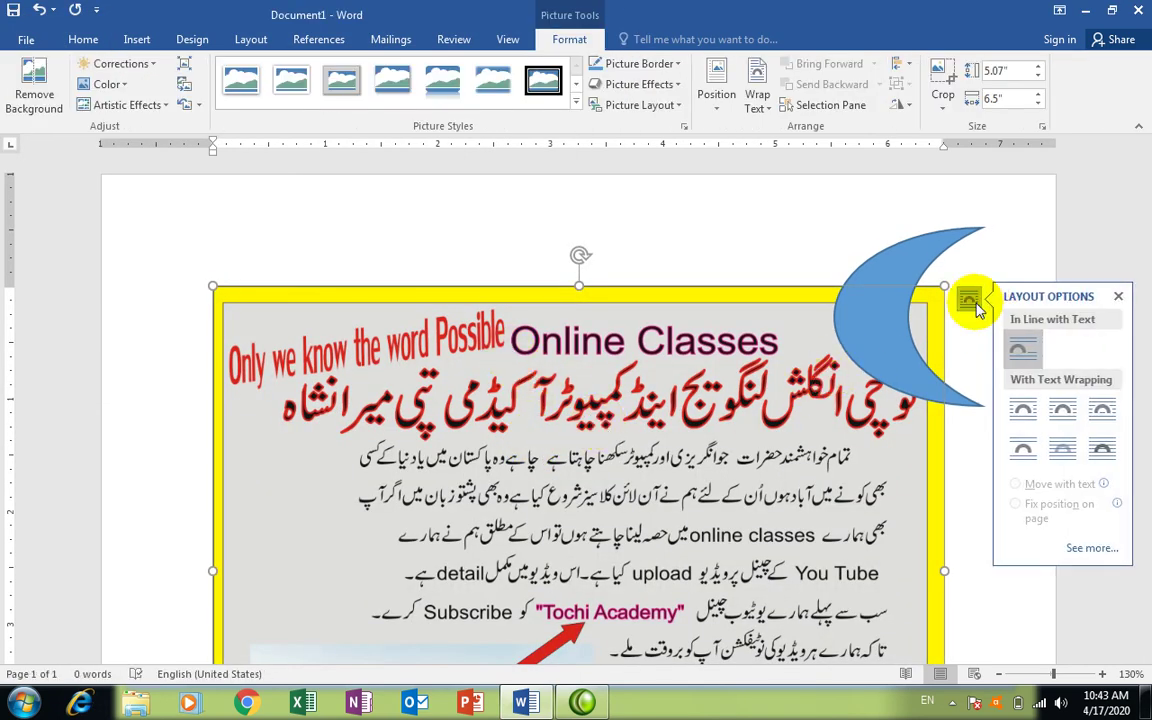
pyautogui.click(1102, 449)
pyautogui.moveTo(775, 432)
pyautogui.mouseDown()
pyautogui.moveTo(705, 432)
pyautogui.moveTo(717, 305)
pyautogui.mouseUp()
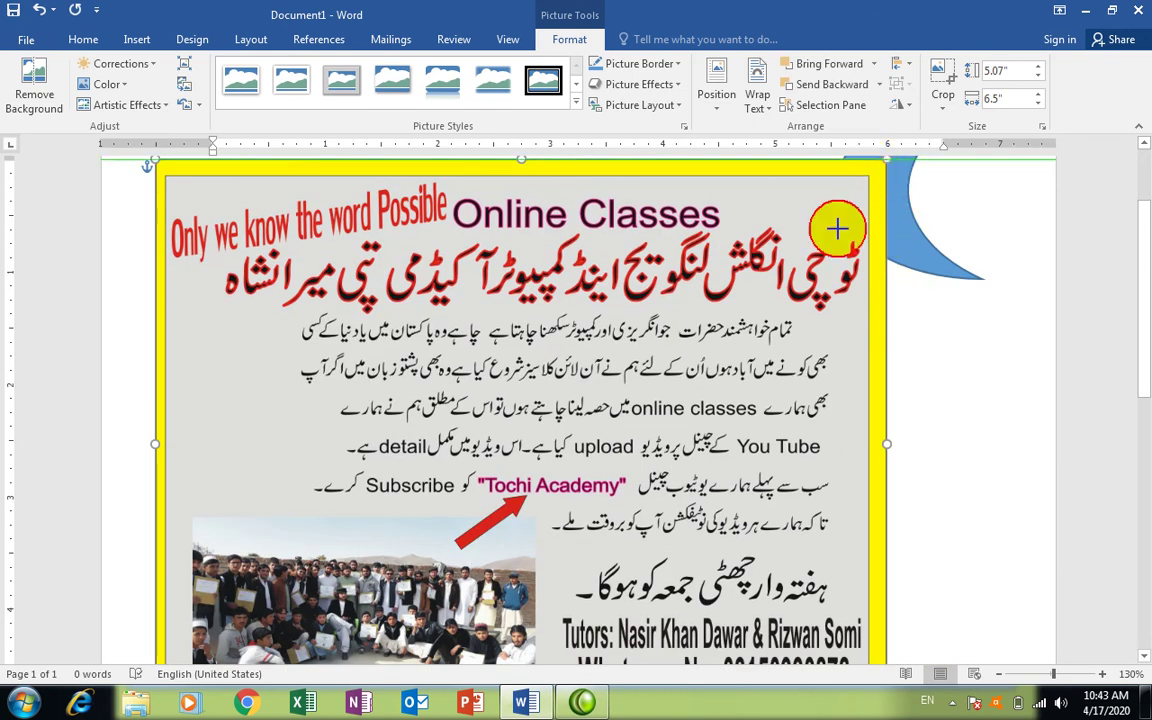
pyautogui.moveTo(886, 160); pyautogui.dragTo(715, 288)
pyautogui.moveTo(429, 481)
pyautogui.mouseDown()
pyautogui.moveTo(432, 338)
pyautogui.moveTo(401, 298)
pyautogui.moveTo(411, 300)
pyautogui.mouseUp()
pyautogui.click(843, 496)
pyautogui.click(745, 383)
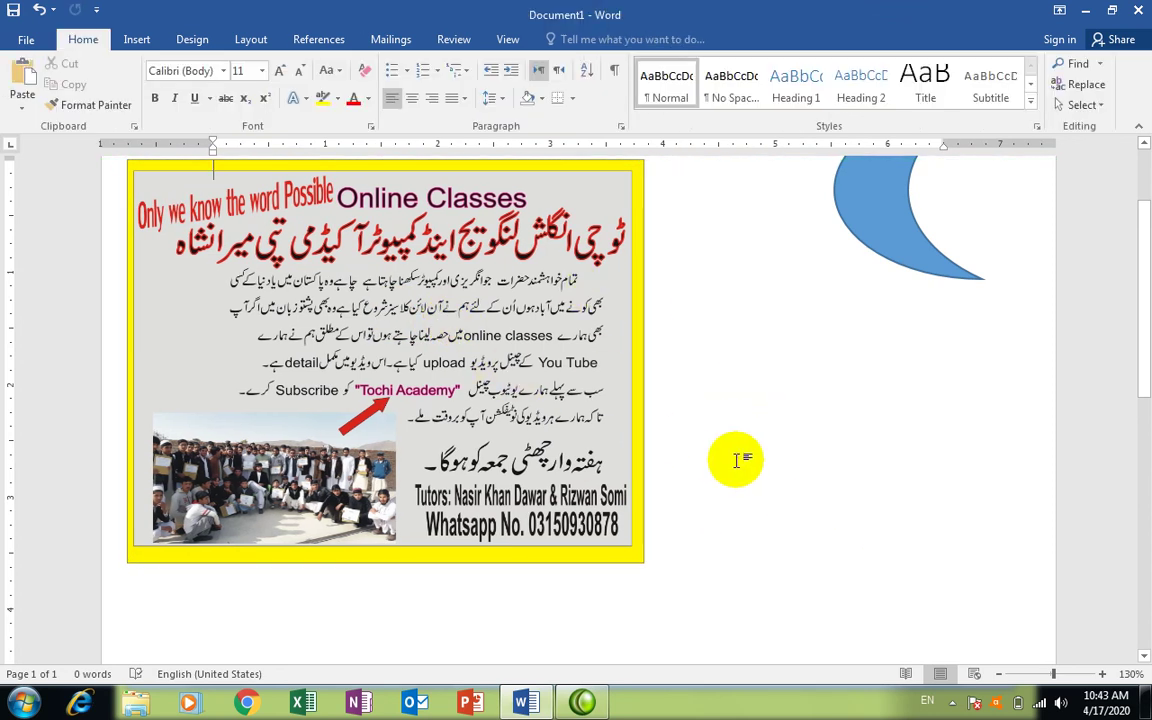
pyautogui.click(138, 40)
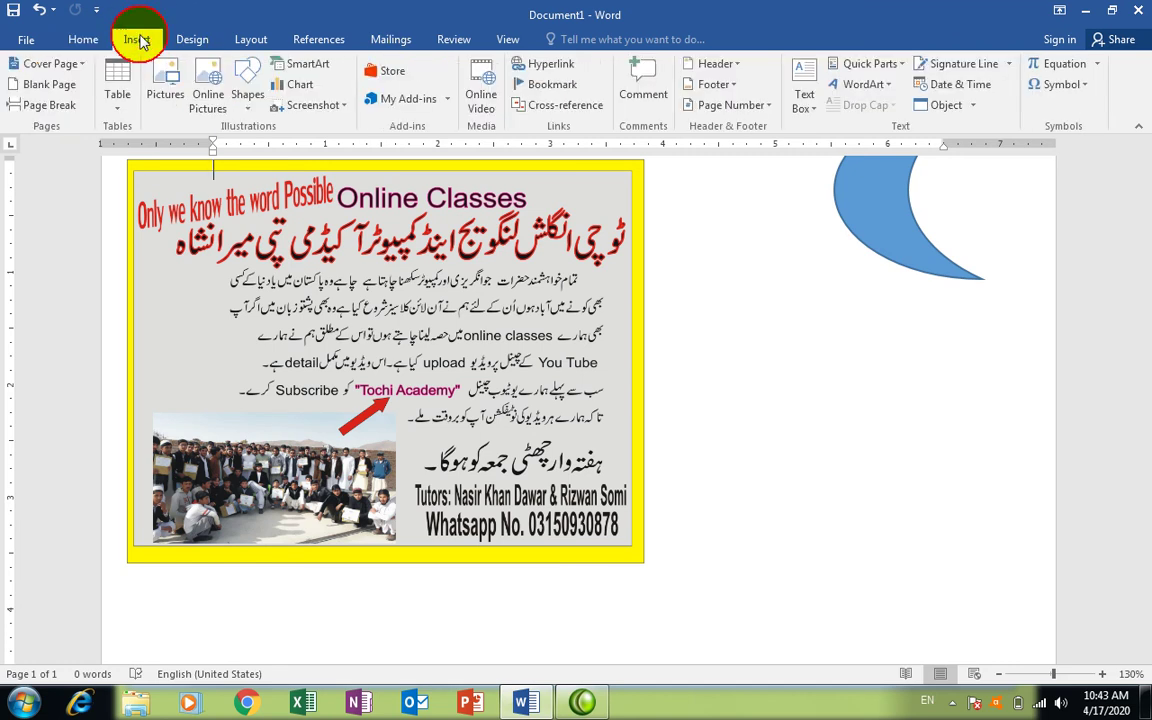
# Lower the blue moon so it sits fully on the page
pyautogui.click(852, 200)
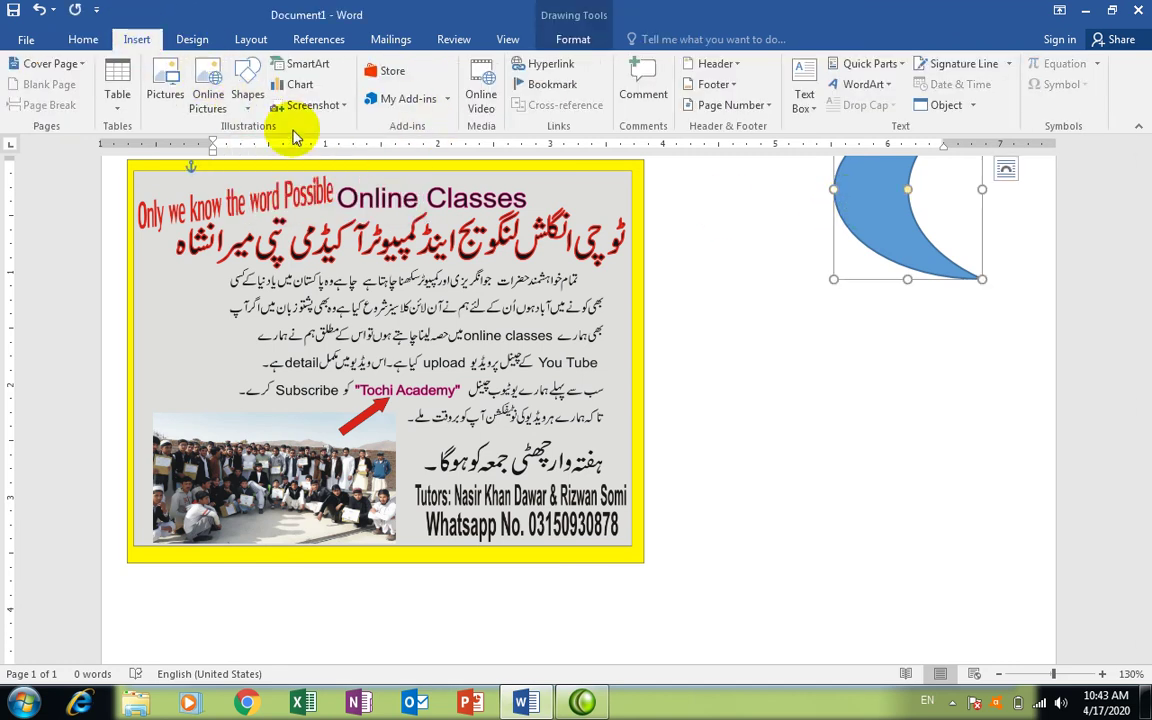
pyautogui.click(588, 45)
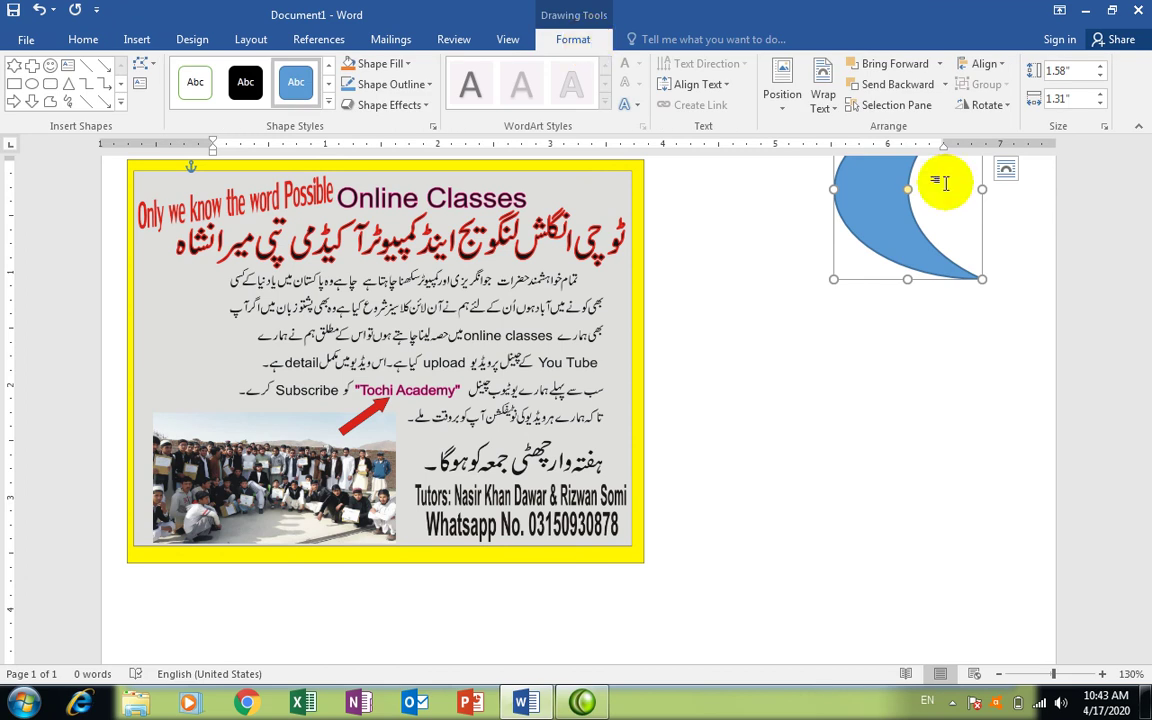
pyautogui.moveTo(877, 203); pyautogui.dragTo(888, 286)
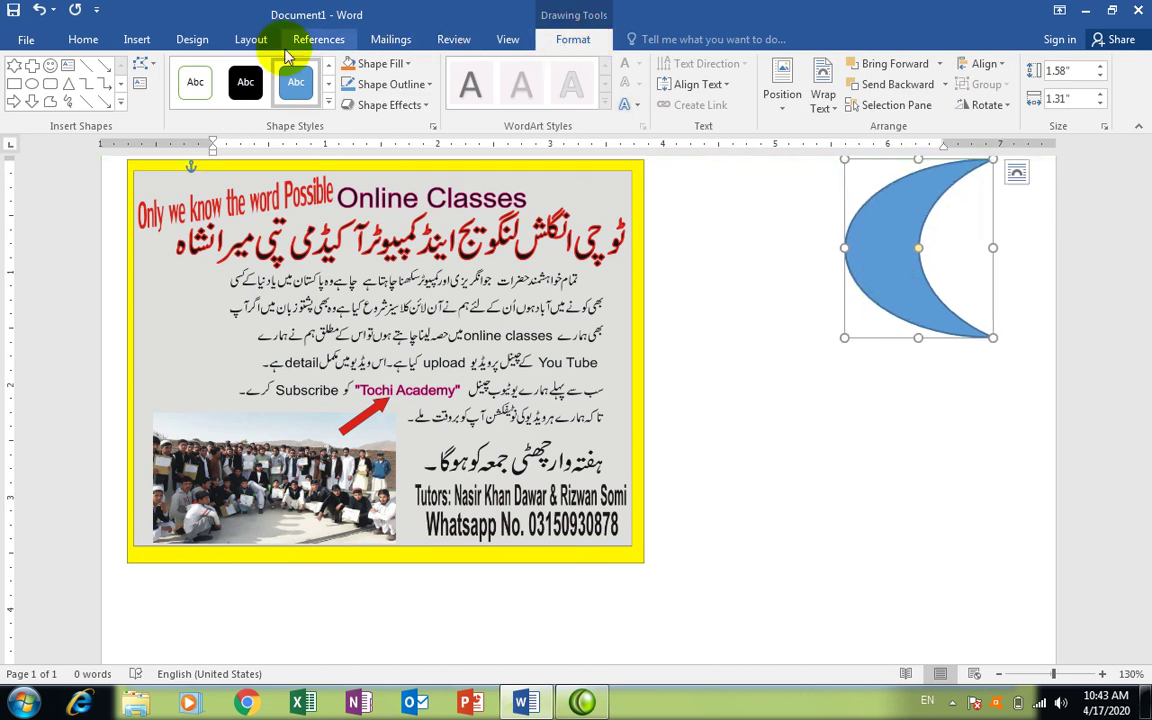
# Draw a text box below the moon reading "This is the sign of moon ."
pyautogui.click(143, 86)
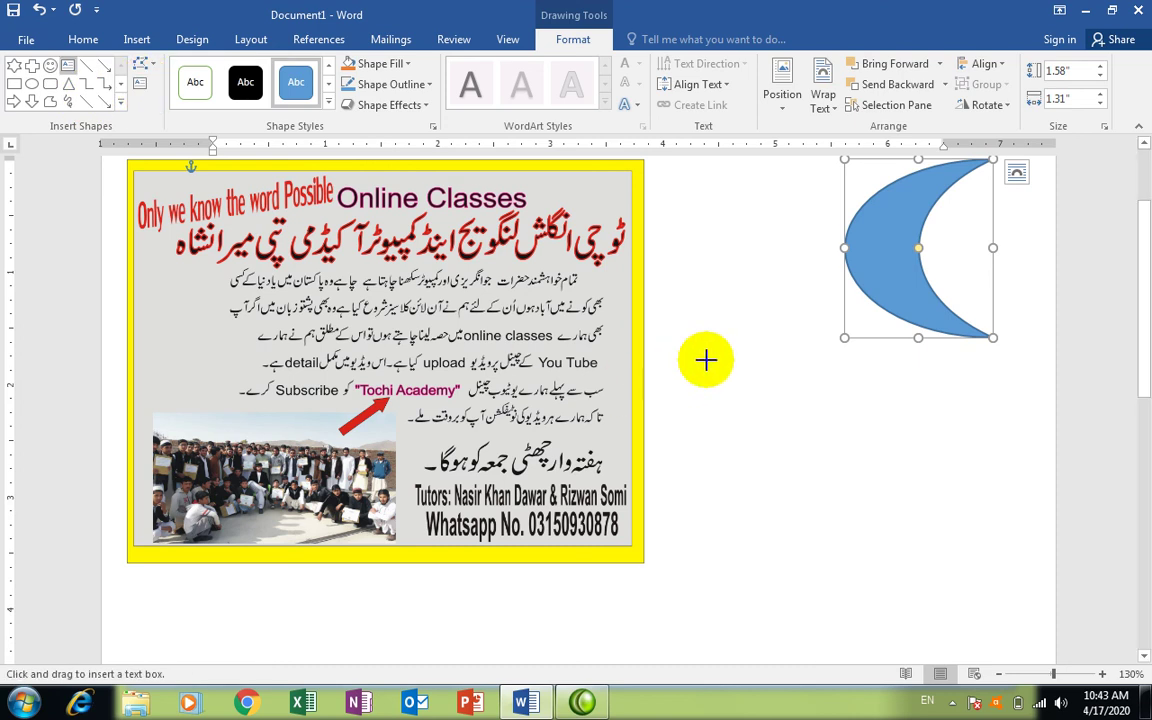
pyautogui.moveTo(798, 331); pyautogui.dragTo(1045, 437)
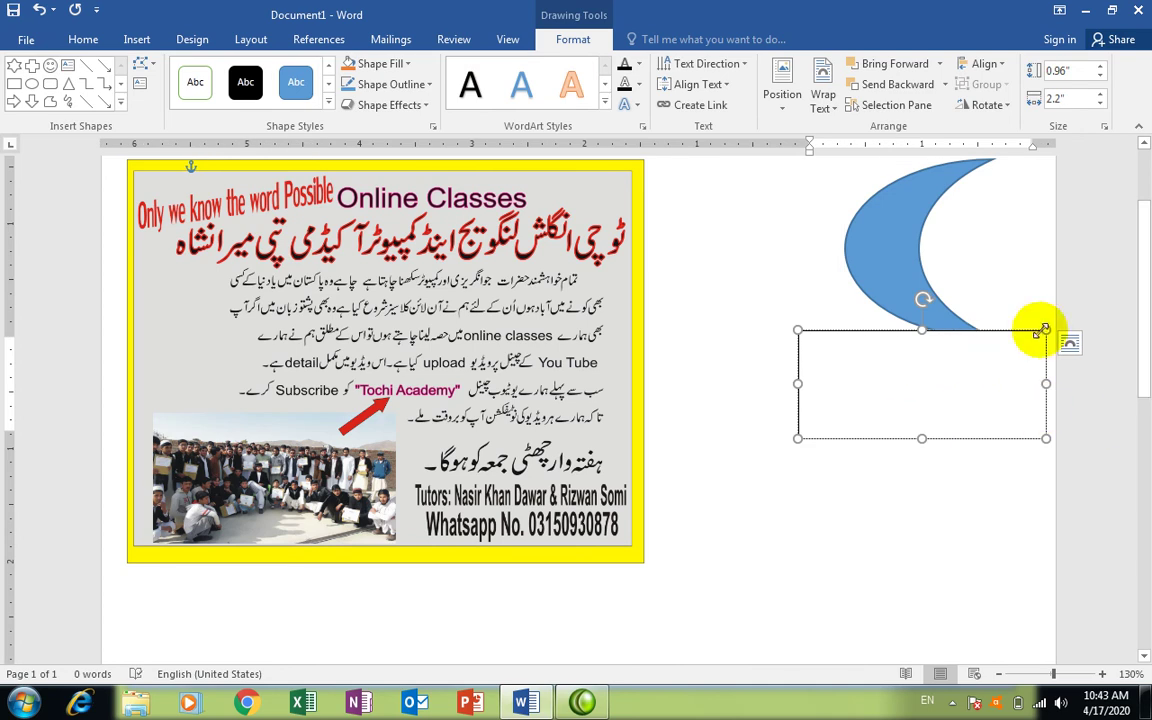
pyautogui.write('thi')
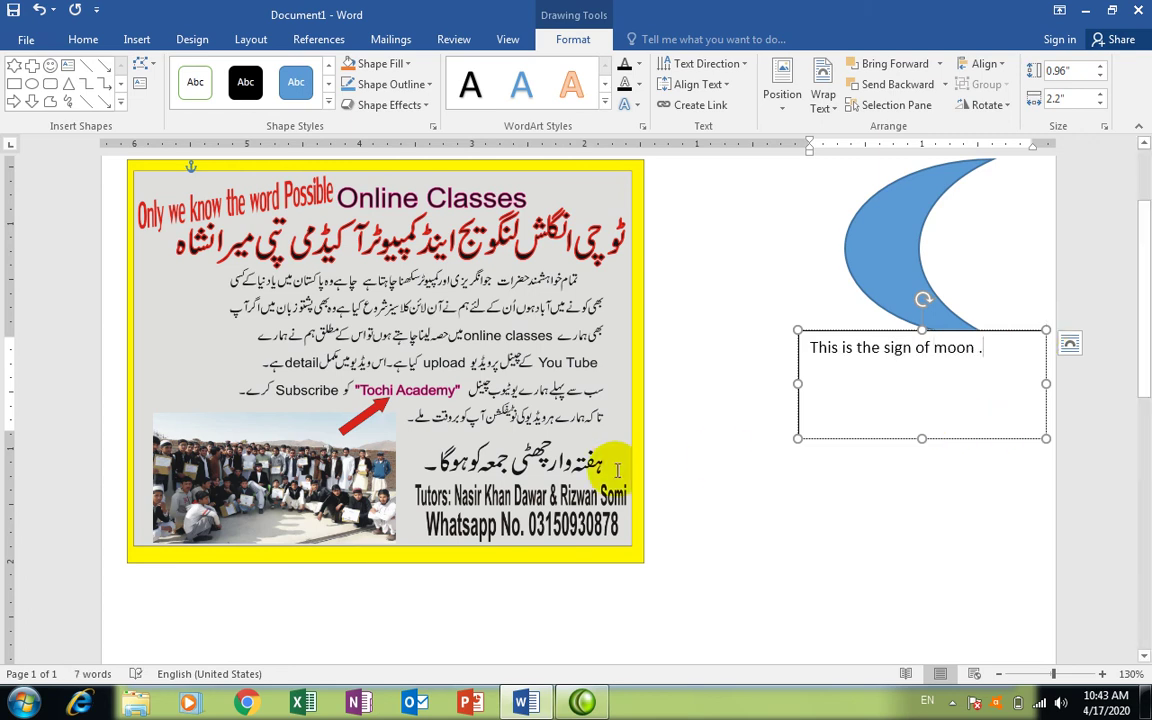
# Draw a new text box just below the flyer picture
pyautogui.click(503, 478)
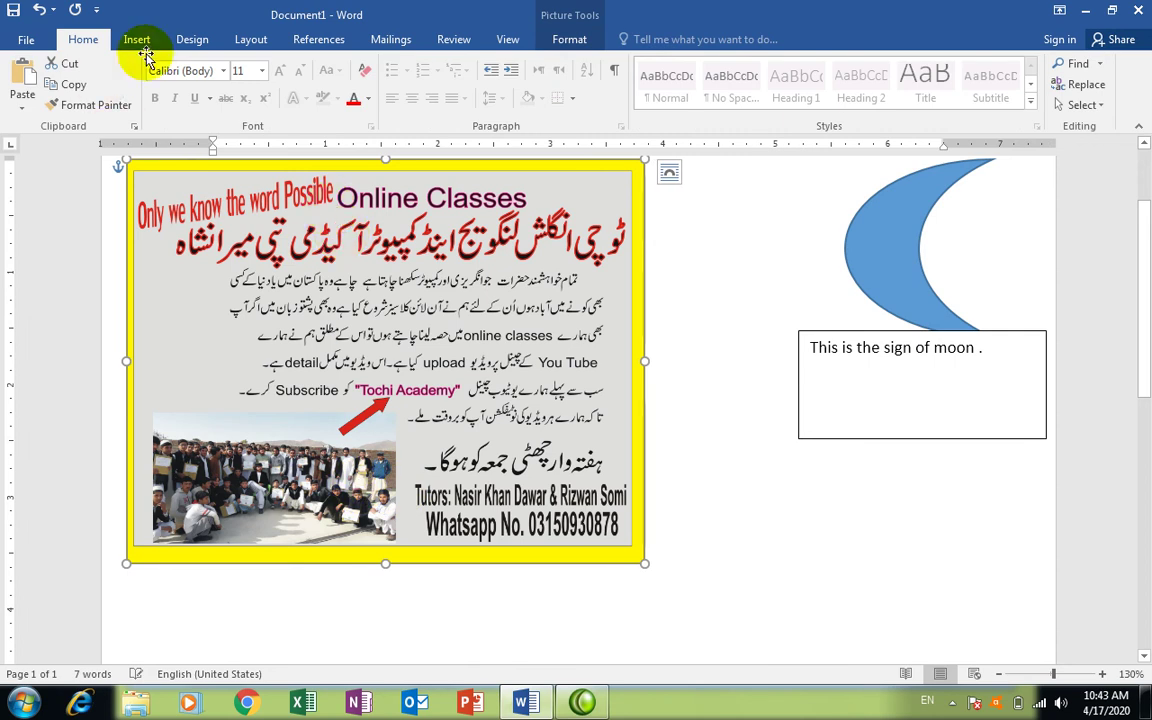
pyautogui.click(549, 40)
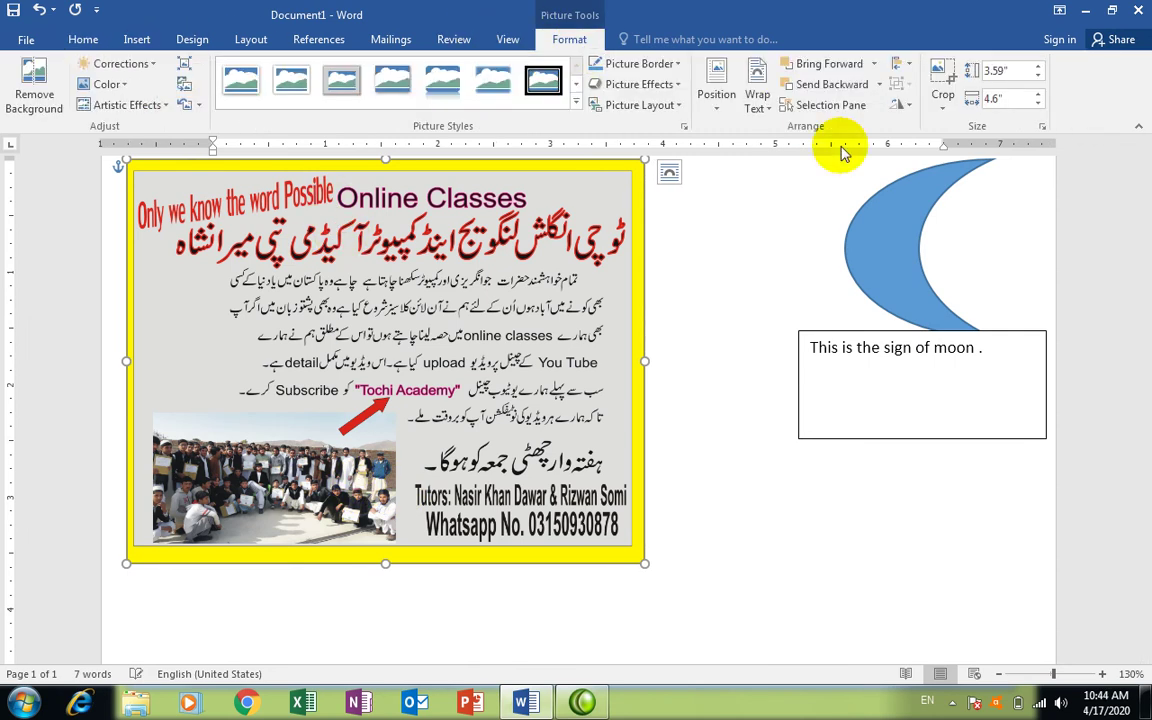
pyautogui.click(886, 184)
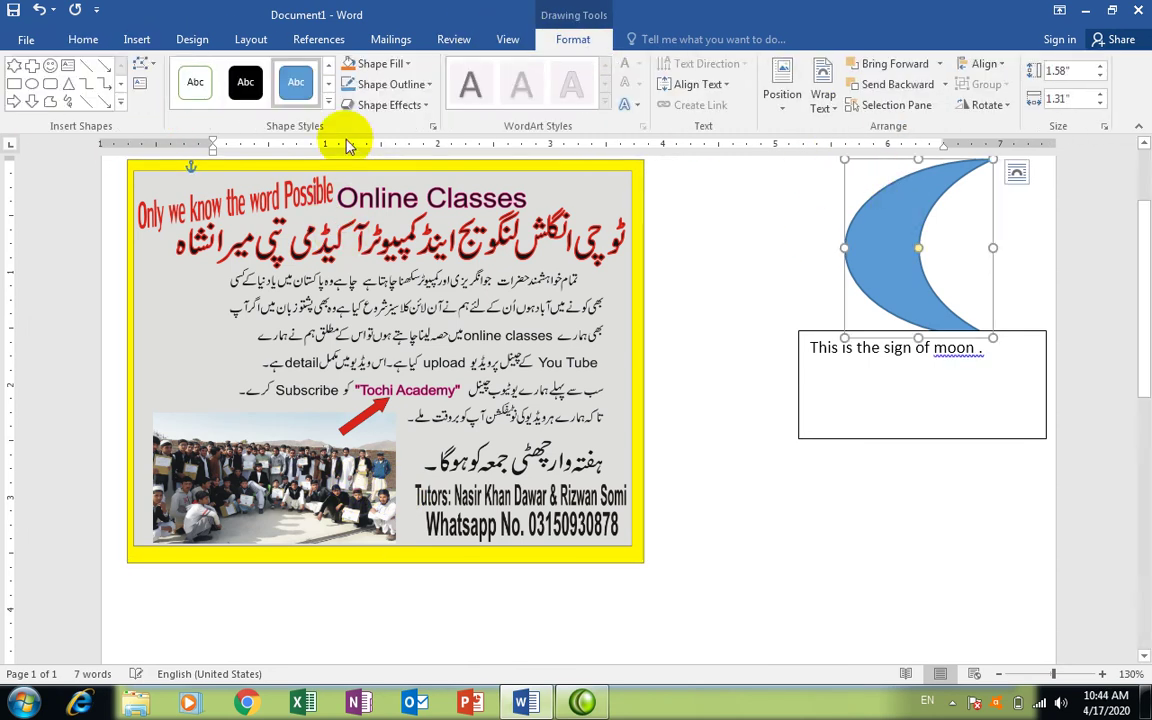
pyautogui.click(140, 83)
pyautogui.scroll(-2, 355, 462)
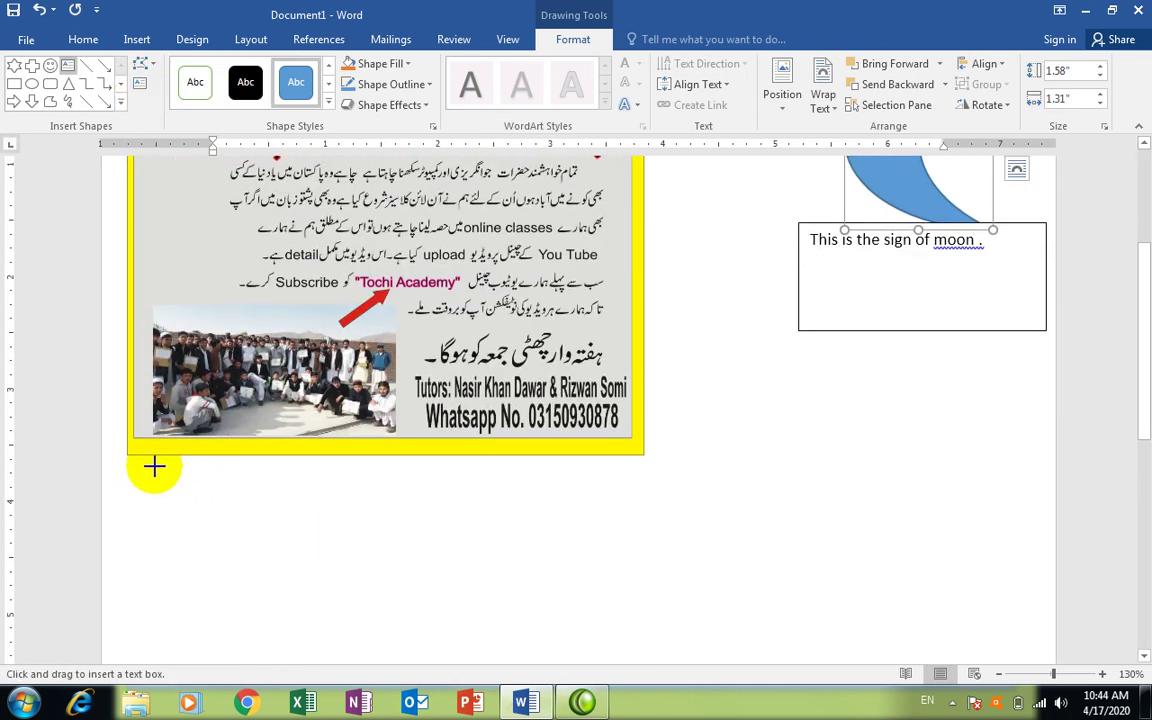
pyautogui.moveTo(146, 476)
pyautogui.mouseDown()
pyautogui.moveTo(256, 557)
pyautogui.moveTo(195, 545)
pyautogui.moveTo(165, 530)
pyautogui.moveTo(572, 644)
pyautogui.mouseUp()
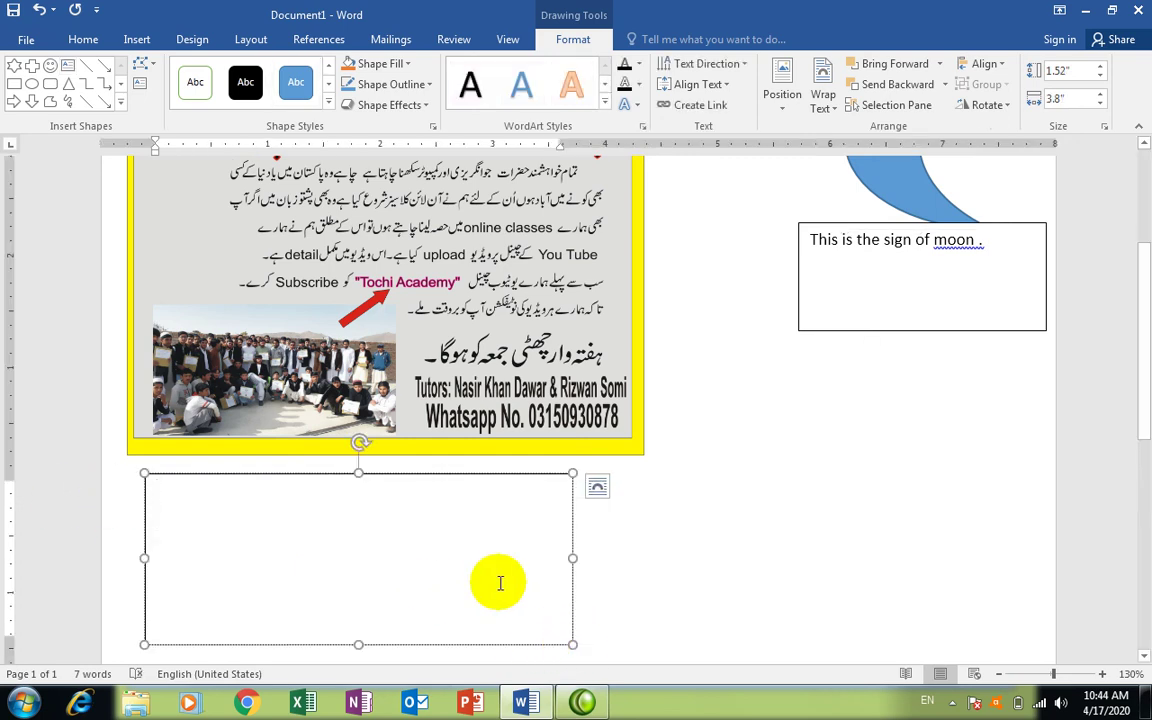
# Type the Tochi Academy online-classes ad caption, with the contact number on a new line
pyautogui.write('th')
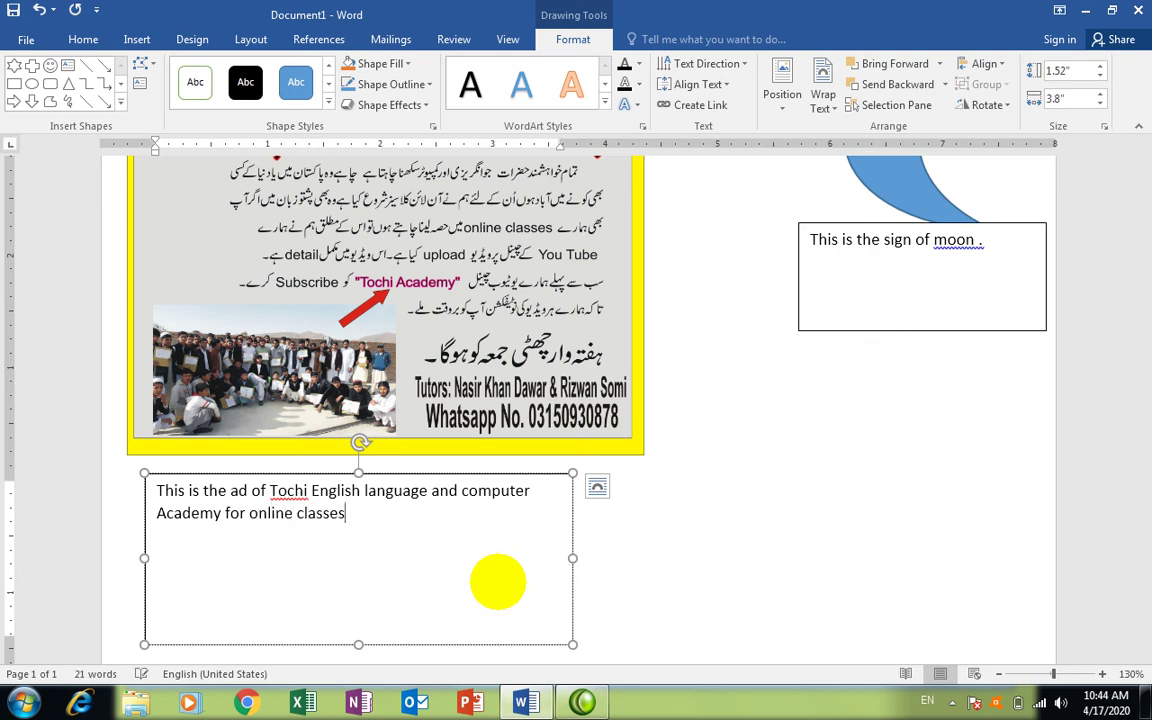
pyautogui.write('.')
pyautogui.press('Return')
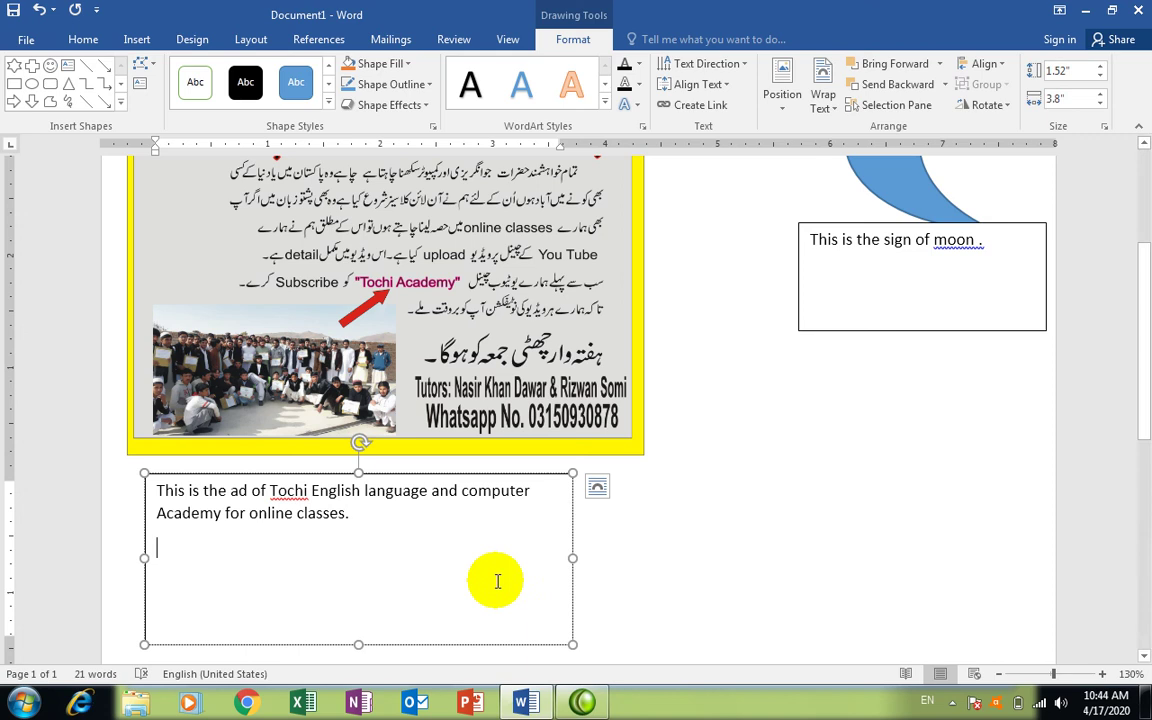
pyautogui.write('For')
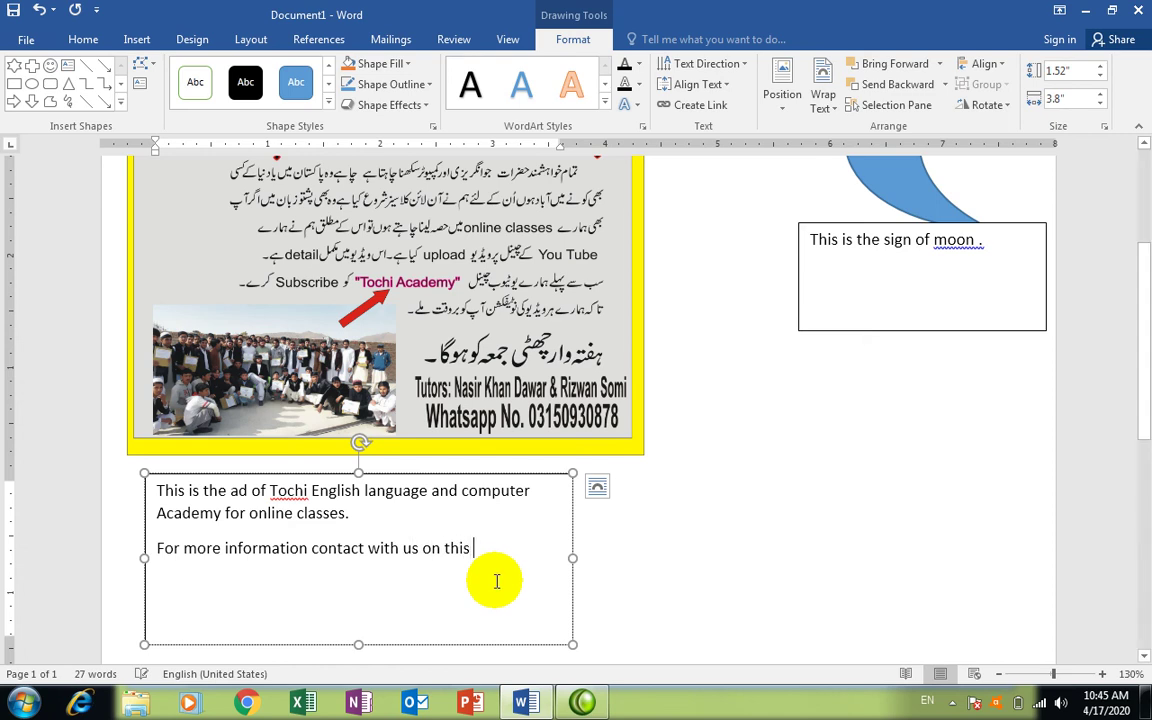
pyautogui.write('number')
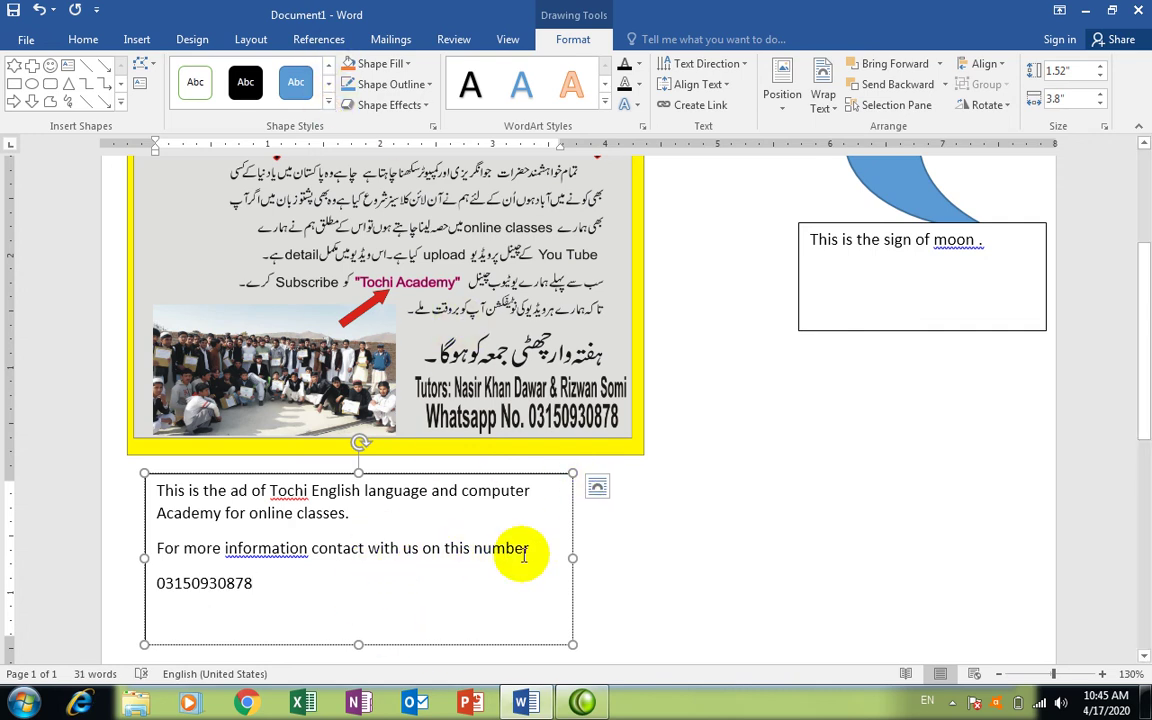
pyautogui.click(612, 555)
# Apply the orange shape style with white text to the ad caption box
pyautogui.click(535, 613)
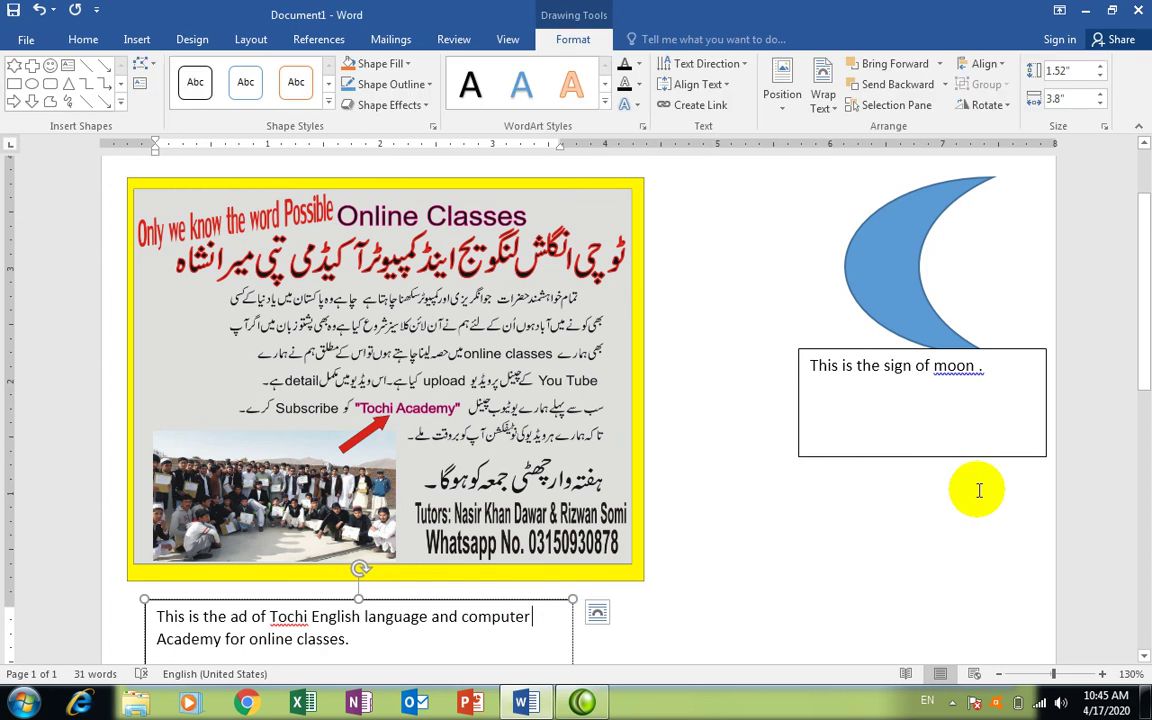
pyautogui.moveTo(1143, 245); pyautogui.dragTo(1145, 304)
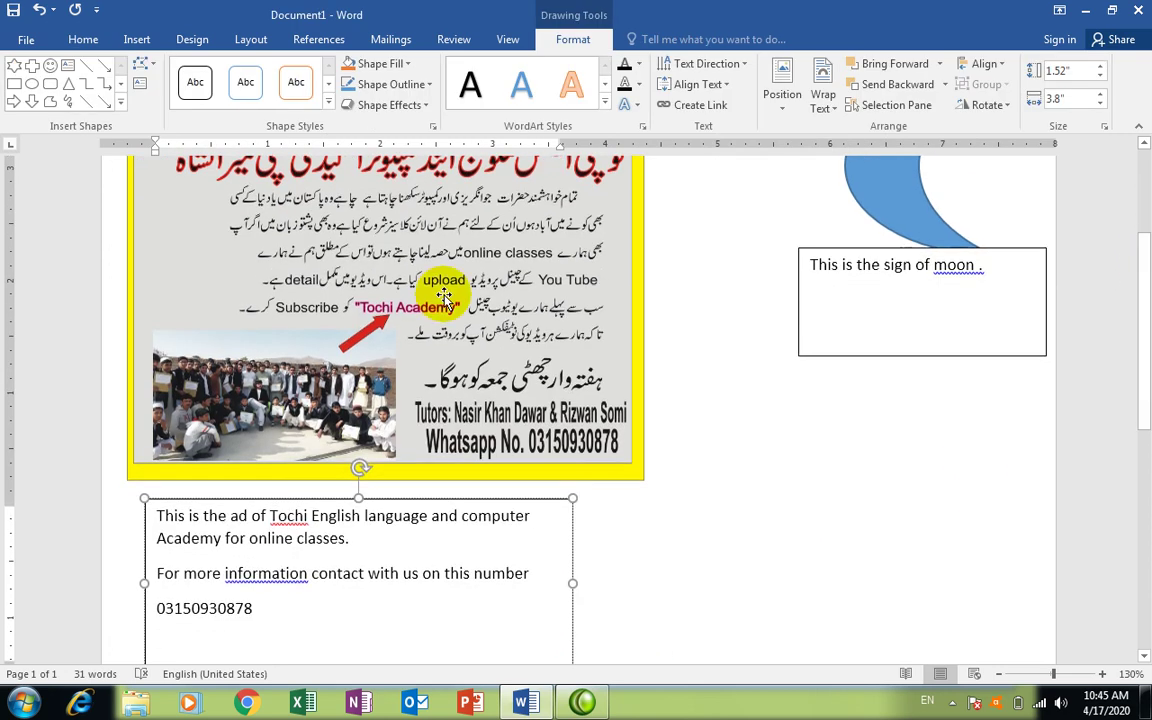
pyautogui.click(328, 101)
pyautogui.click(291, 28)
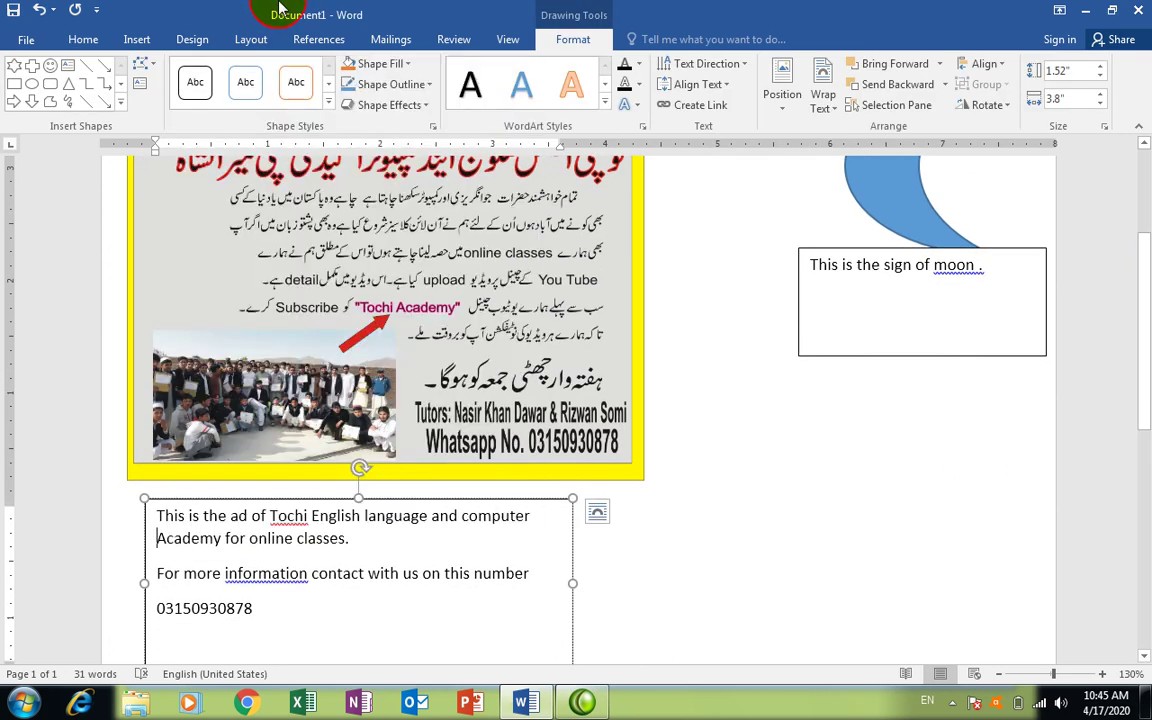
pyautogui.click(328, 103)
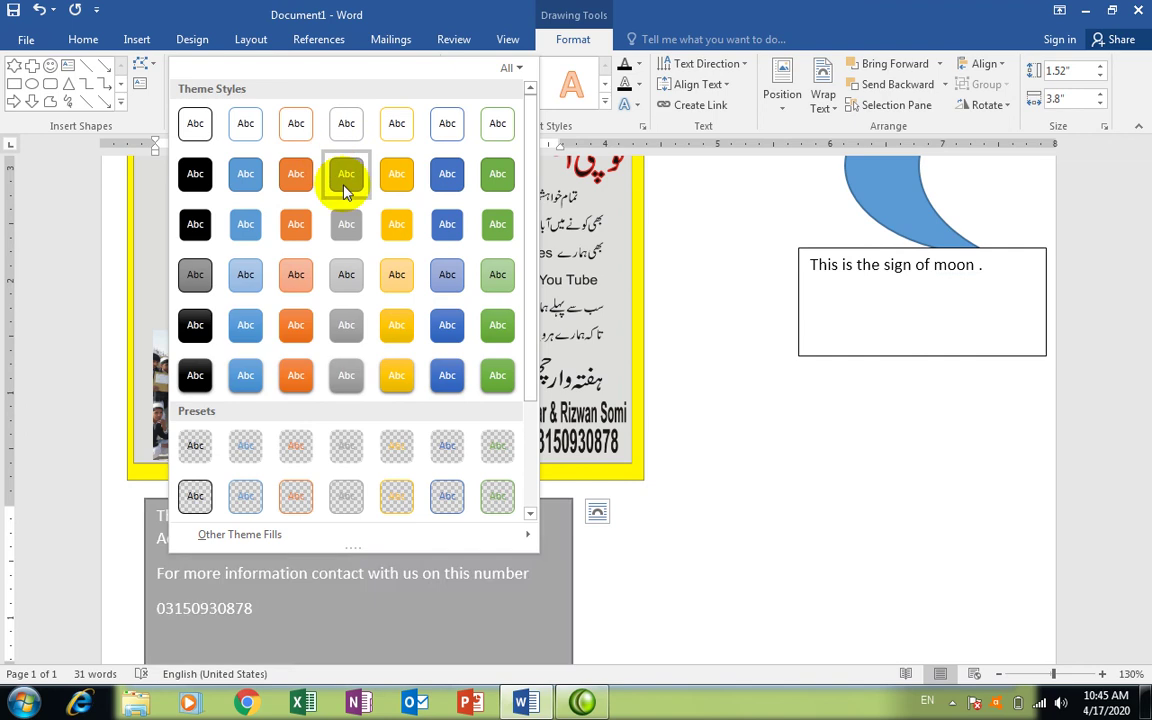
pyautogui.click(298, 226)
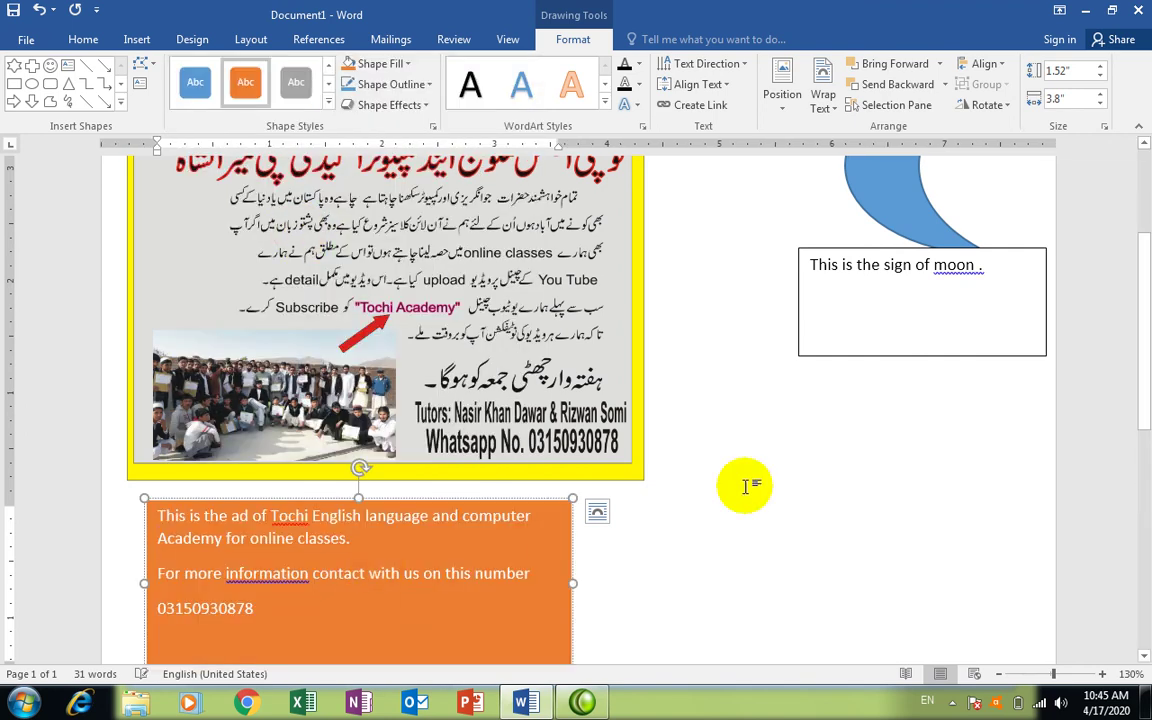
# Apply the green shape style with white text to the moon caption box
pyautogui.click(868, 323)
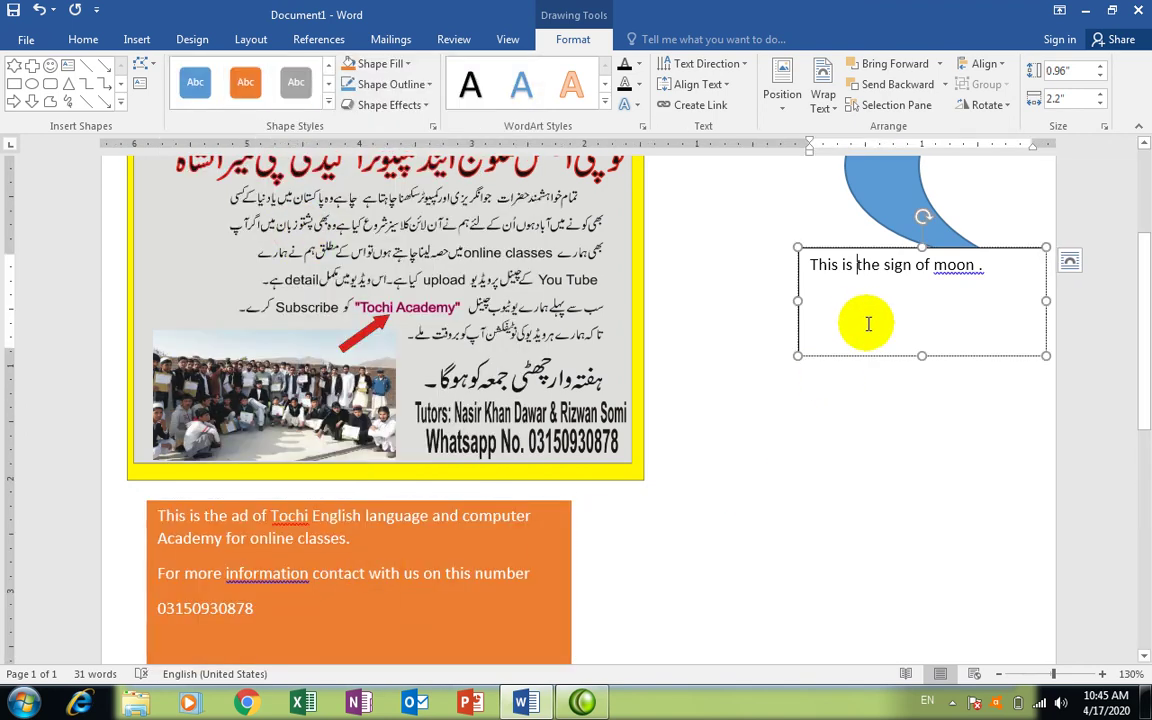
pyautogui.click(328, 103)
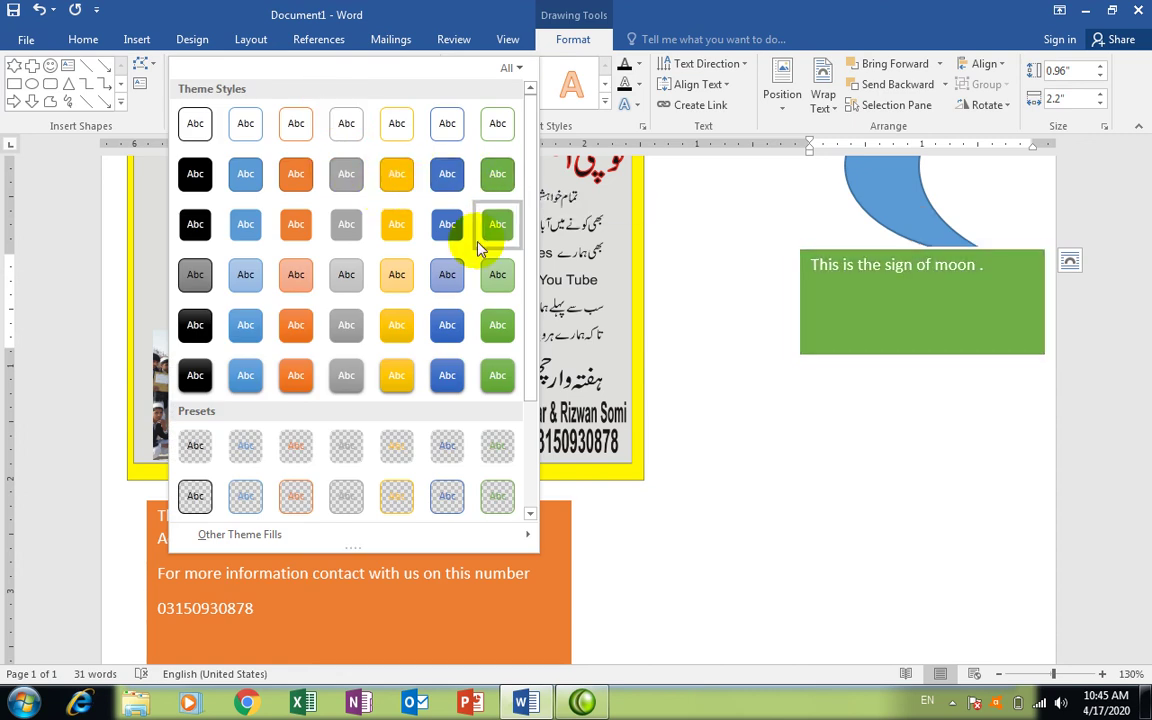
pyautogui.click(498, 176)
pyautogui.click(957, 400)
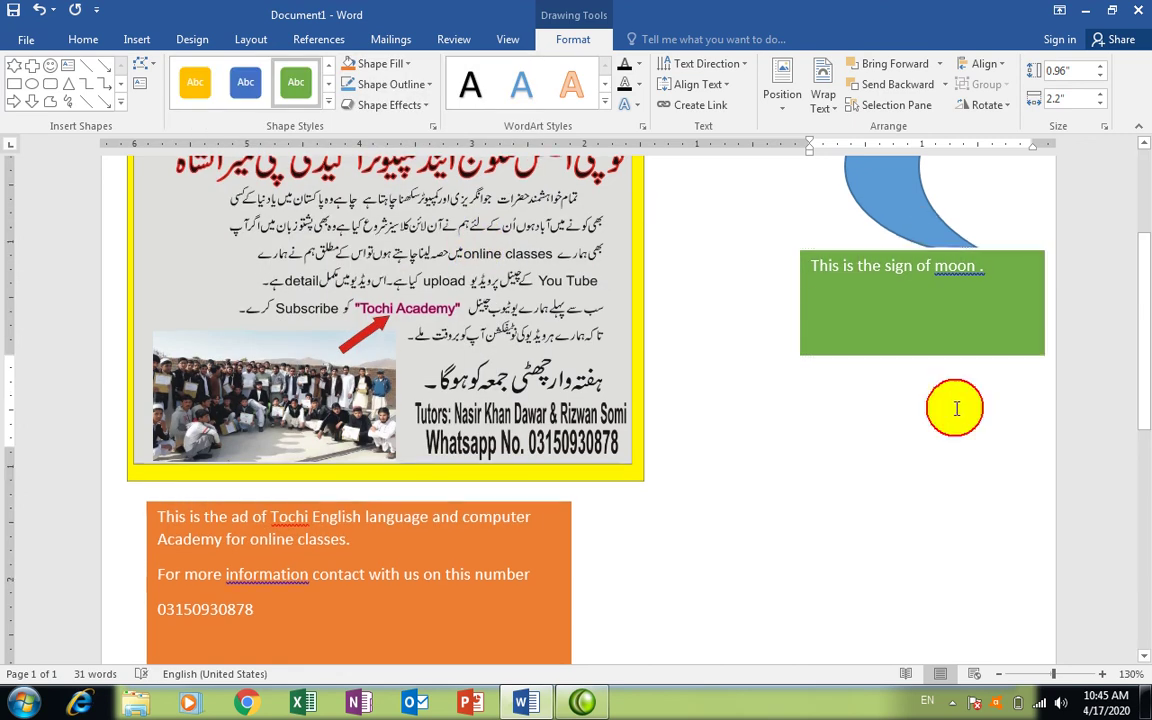
pyautogui.moveTo(1139, 360); pyautogui.dragTo(1145, 318)
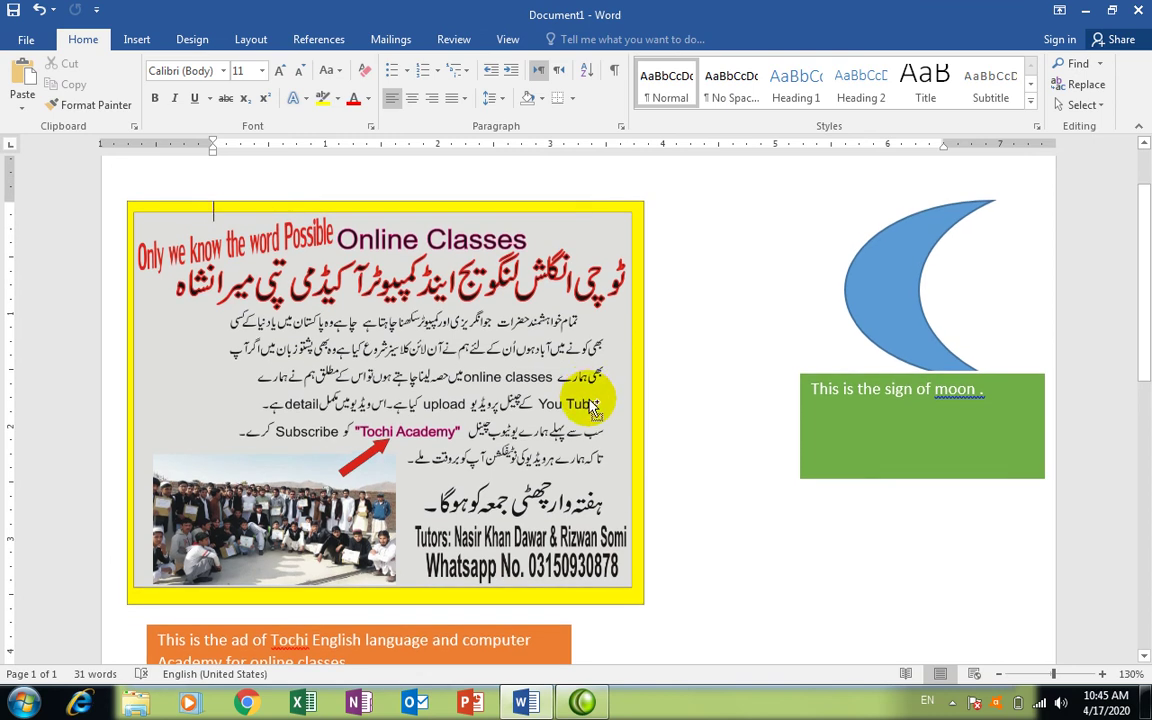
pyautogui.hotkey('ctrl', 'p')
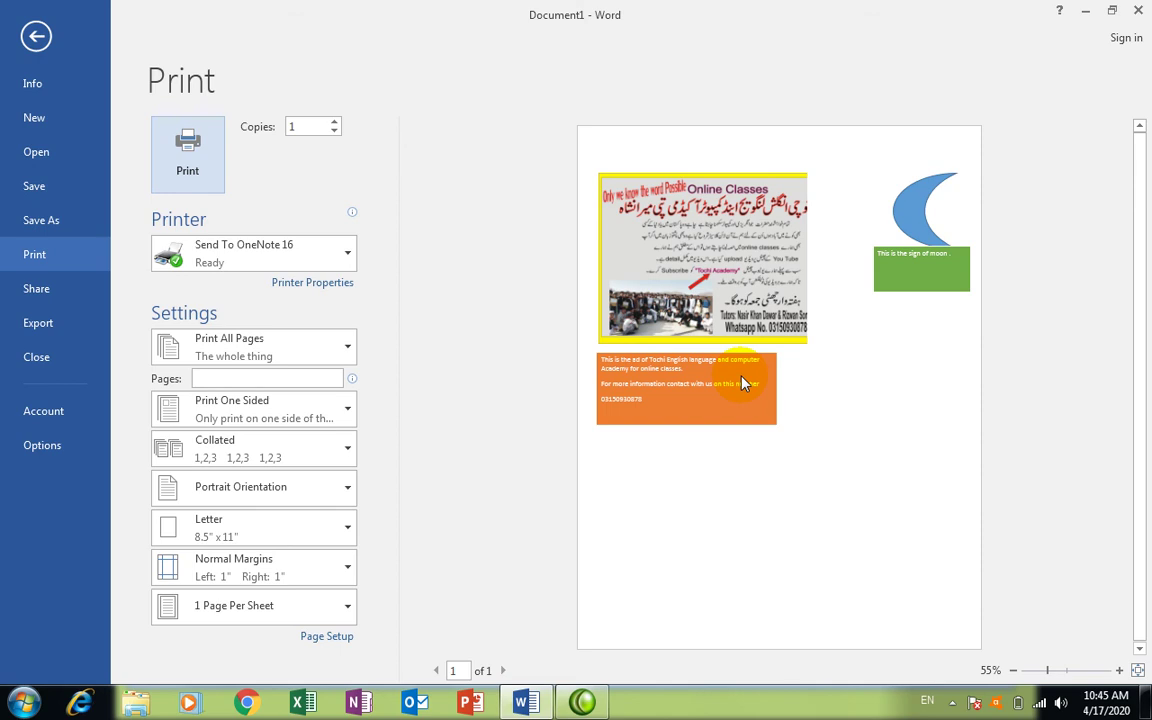
pyautogui.press('Escape')
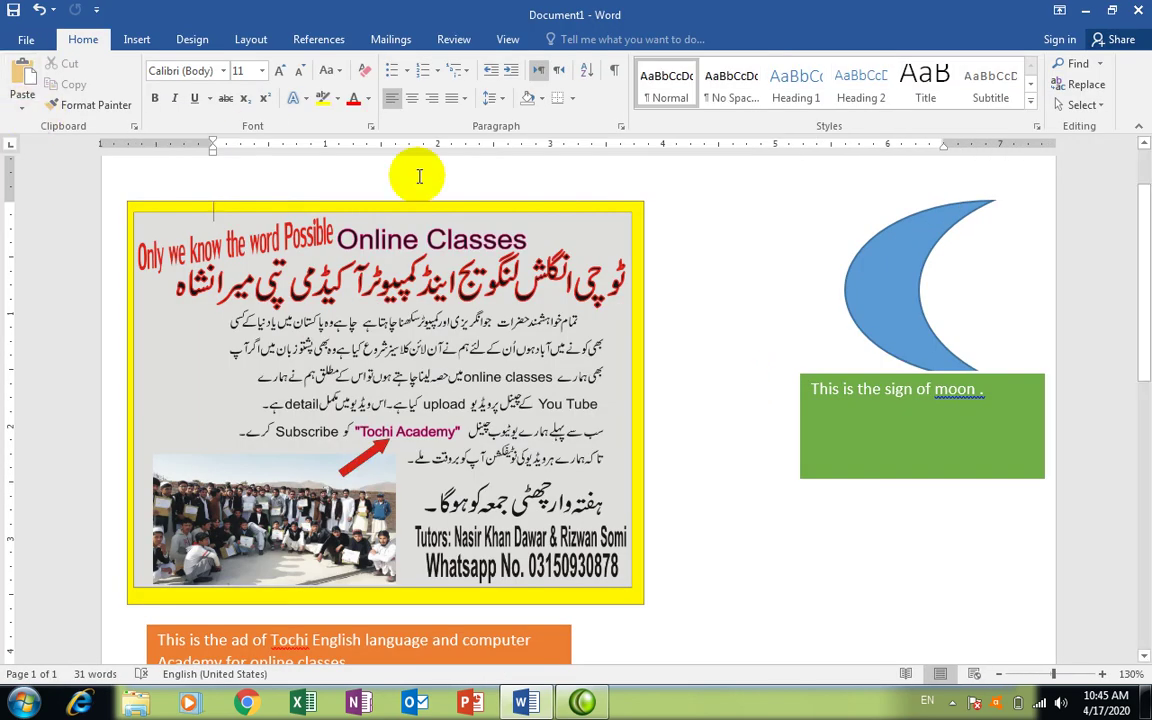
pyautogui.scroll(-3, 790, 420)
pyautogui.scroll(-5, 720, 455)
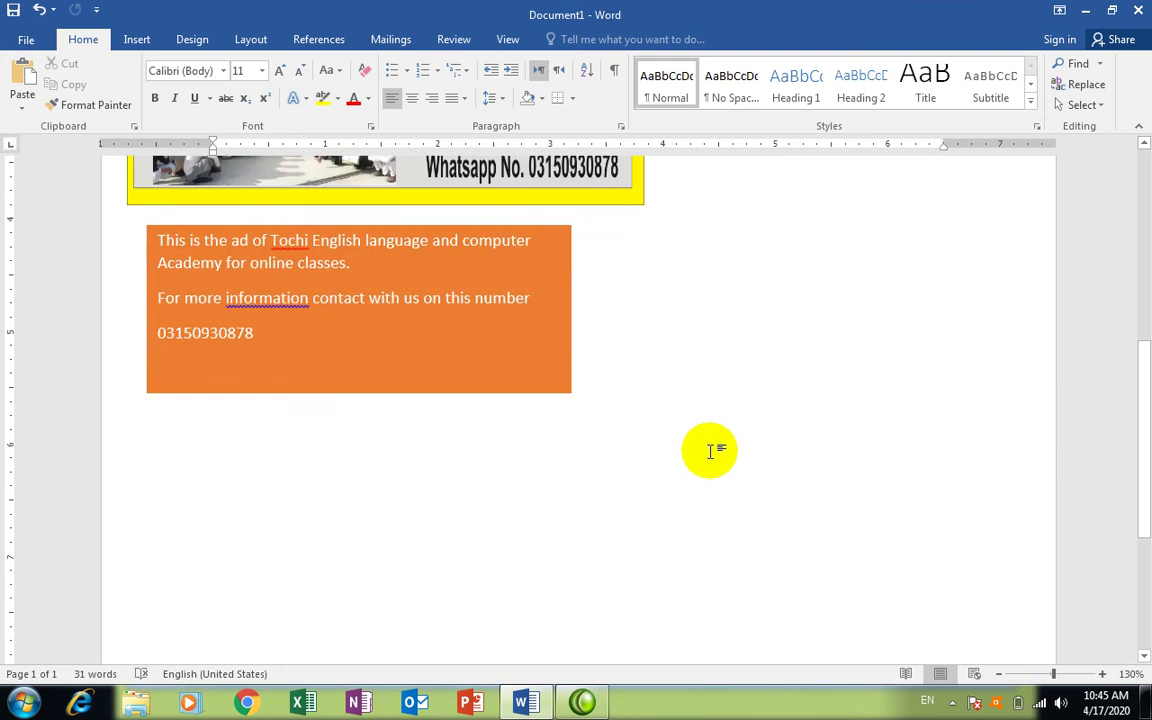
pyautogui.scroll(6, 366, 356)
pyautogui.scroll(2, 712, 429)
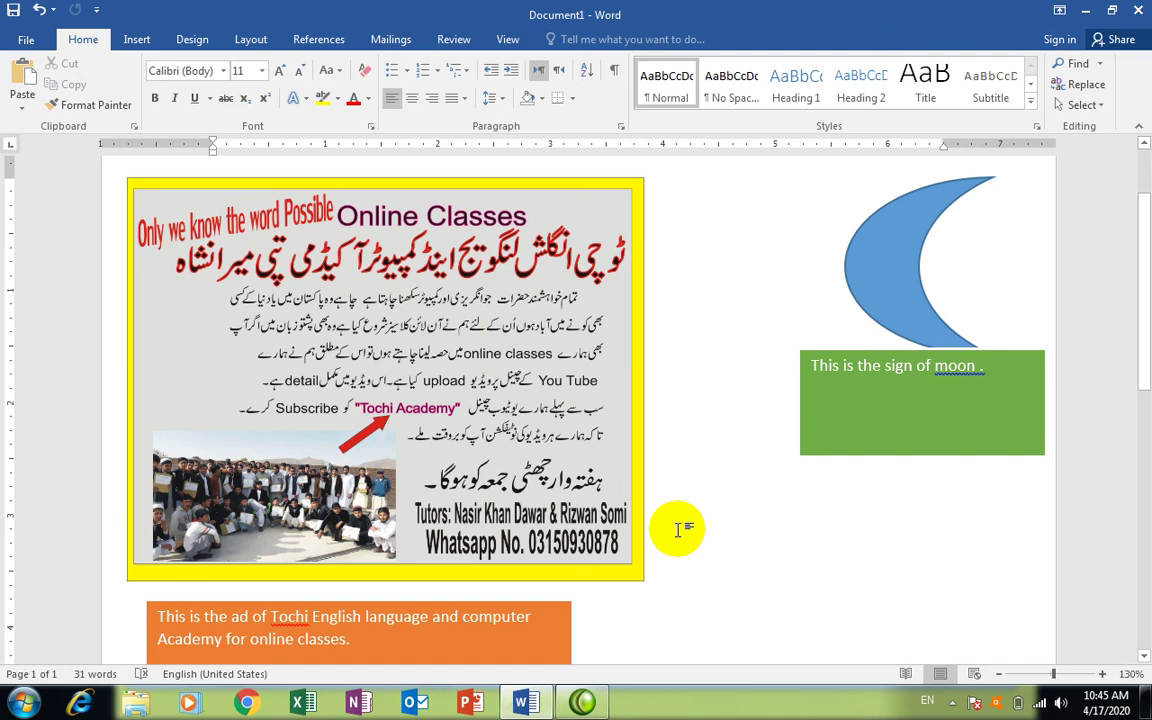
pyautogui.hotkey('ctrl', 'p')
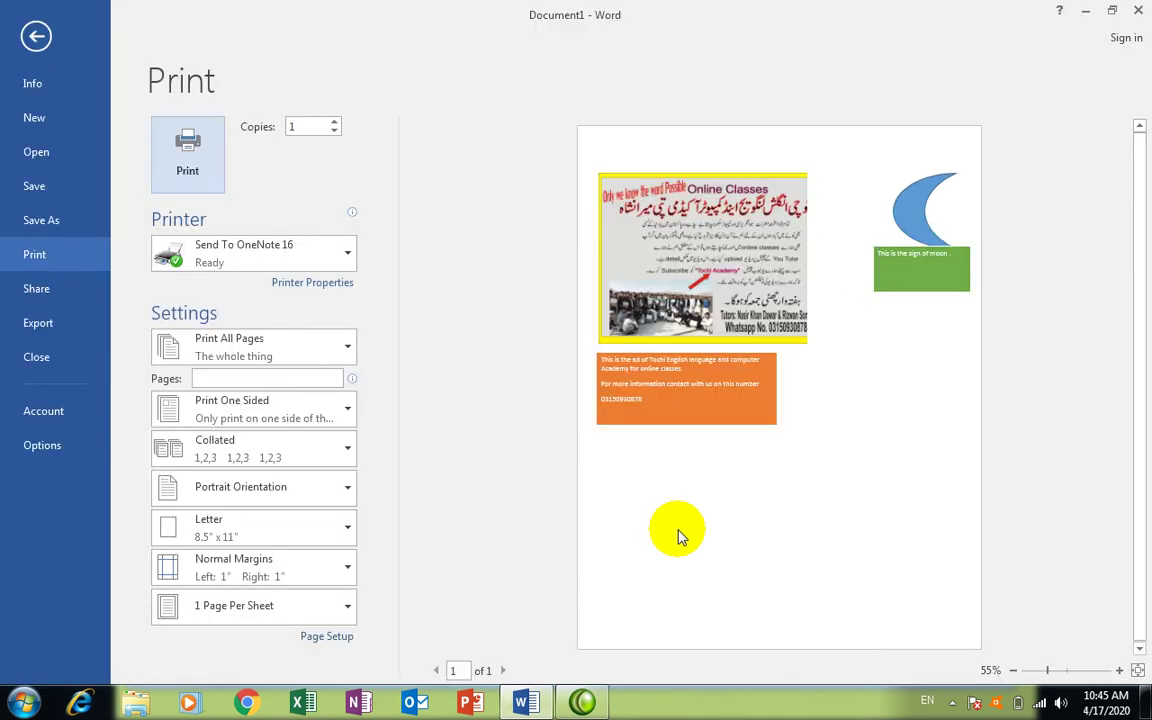
pyautogui.press('Escape')
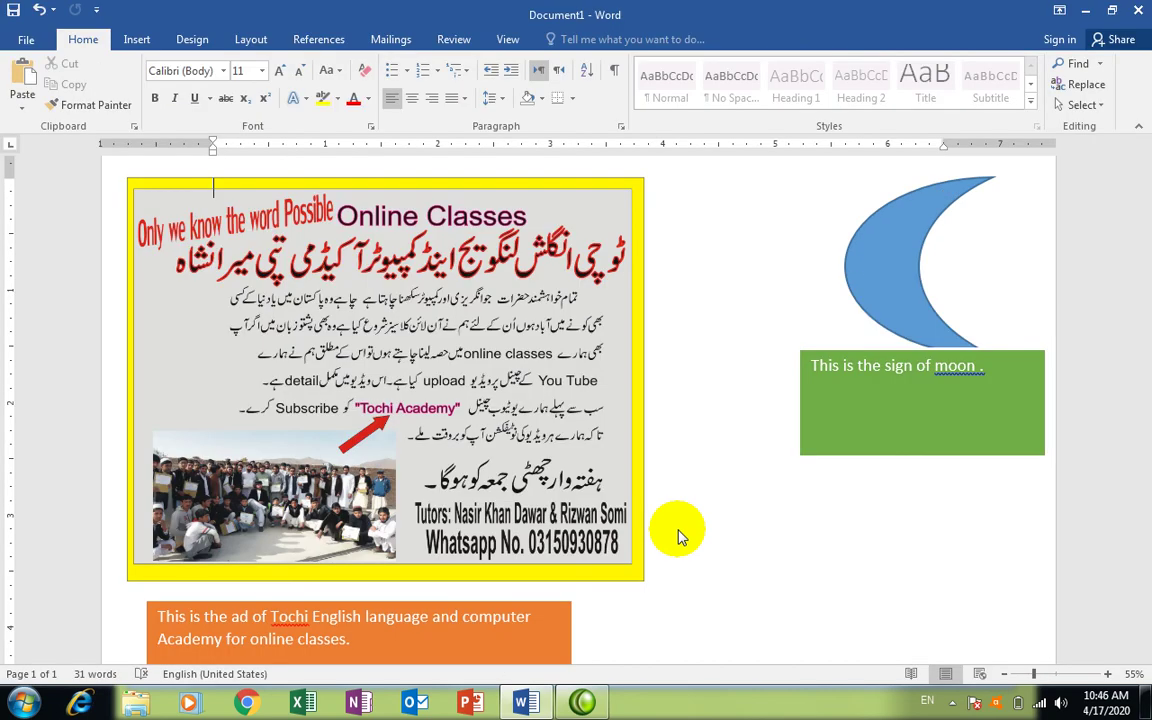
pyautogui.click(132, 42)
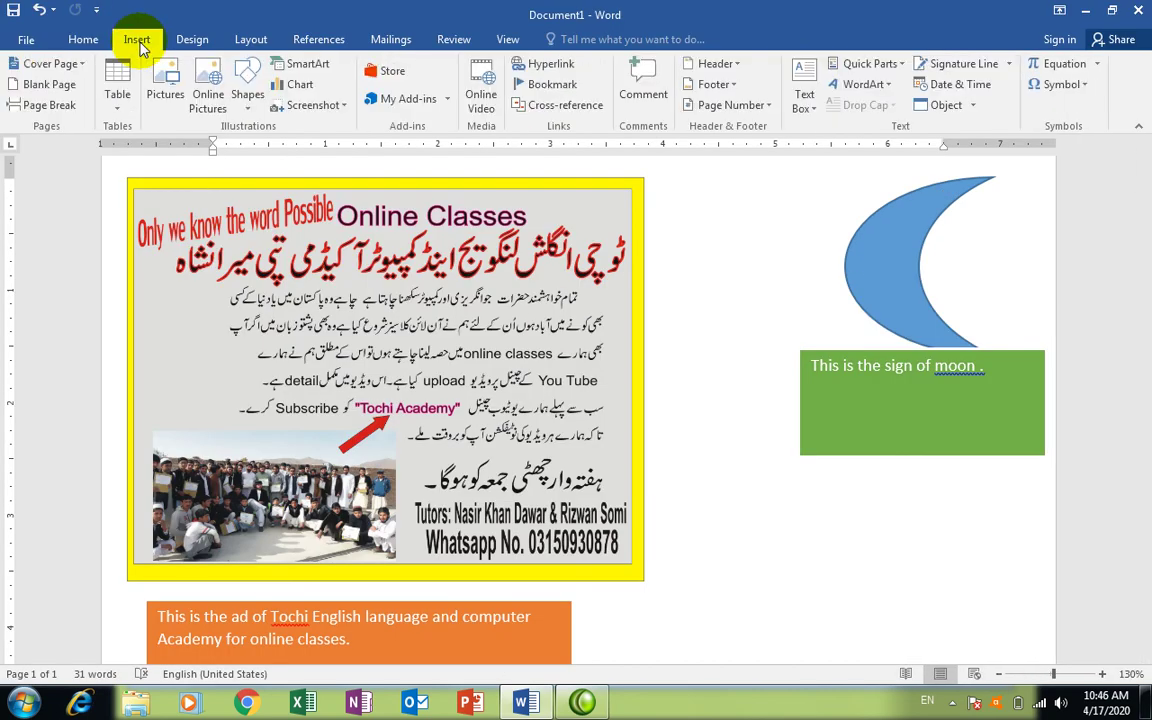
pyautogui.click(248, 105)
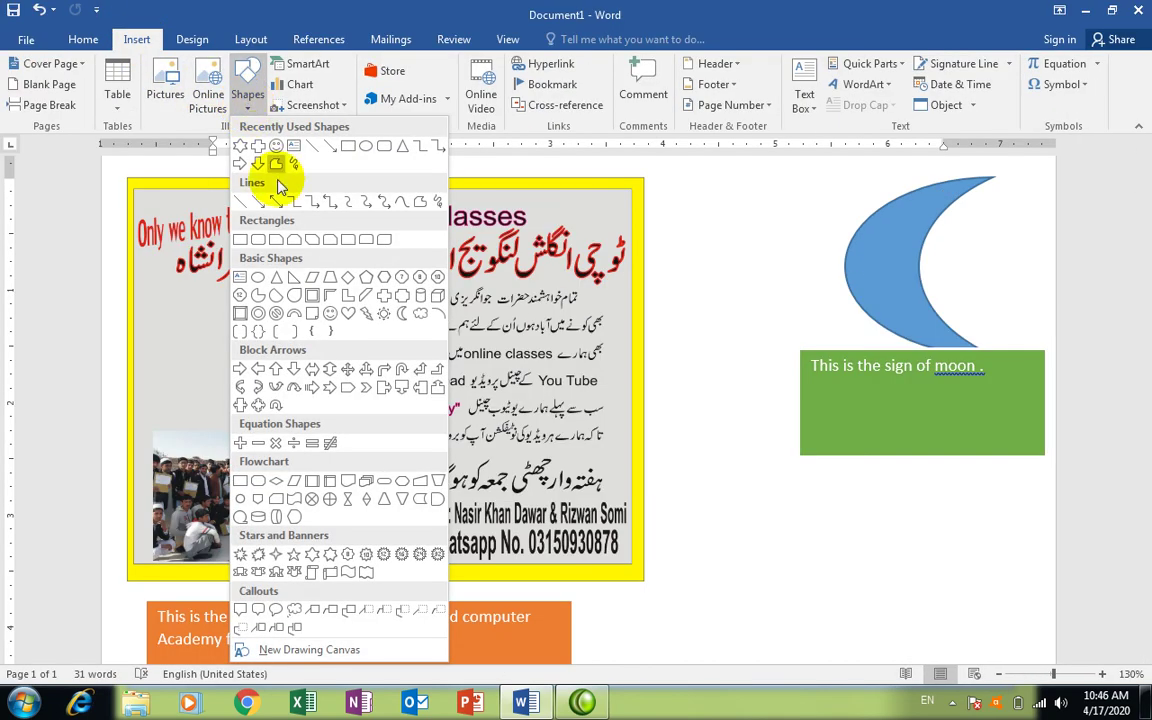
pyautogui.click(912, 285)
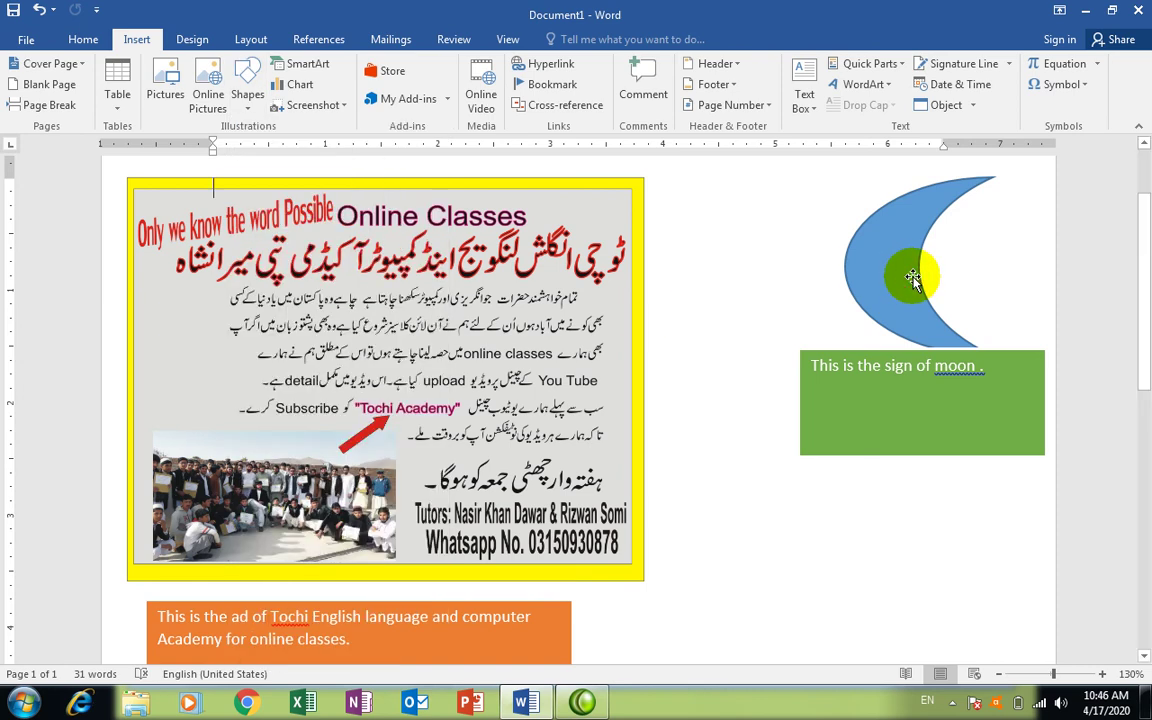
pyautogui.click(895, 273)
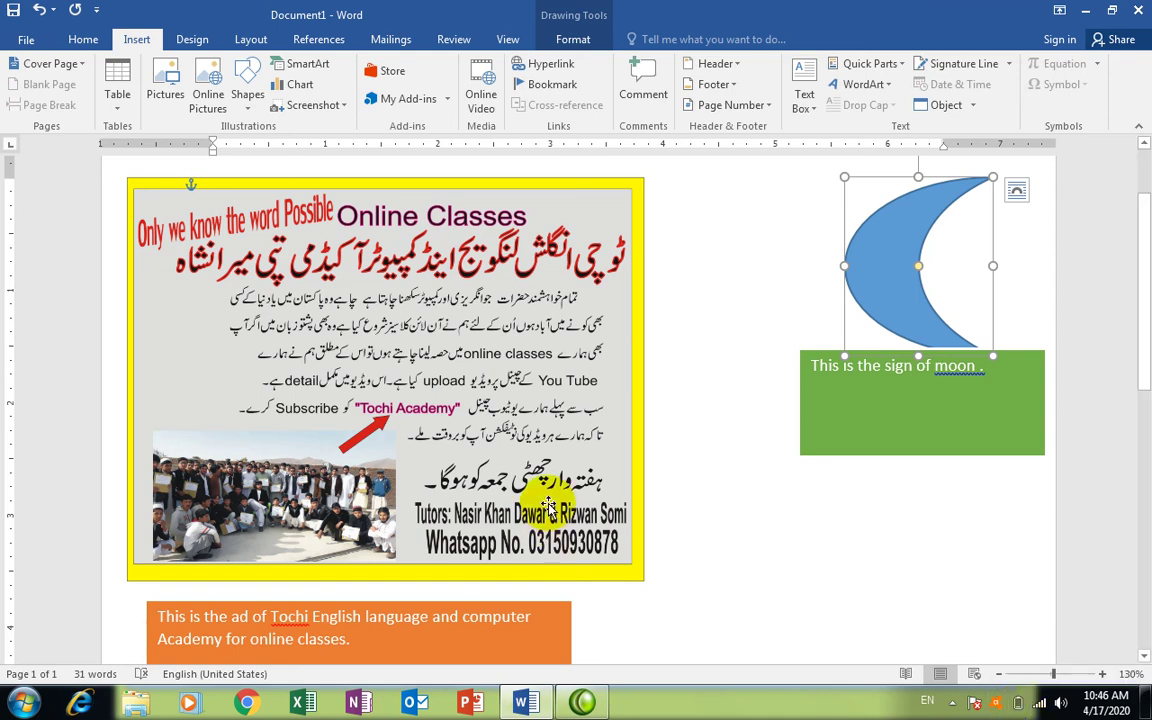
pyautogui.click(951, 703)
pyautogui.rightClick(975, 610)
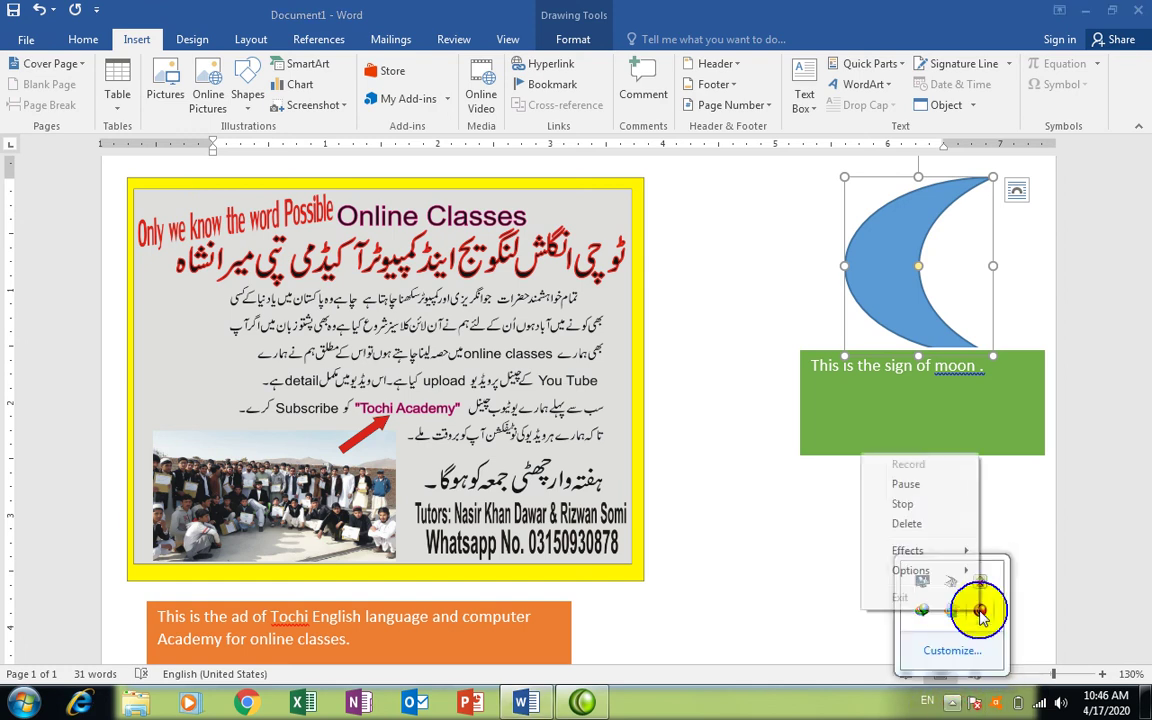